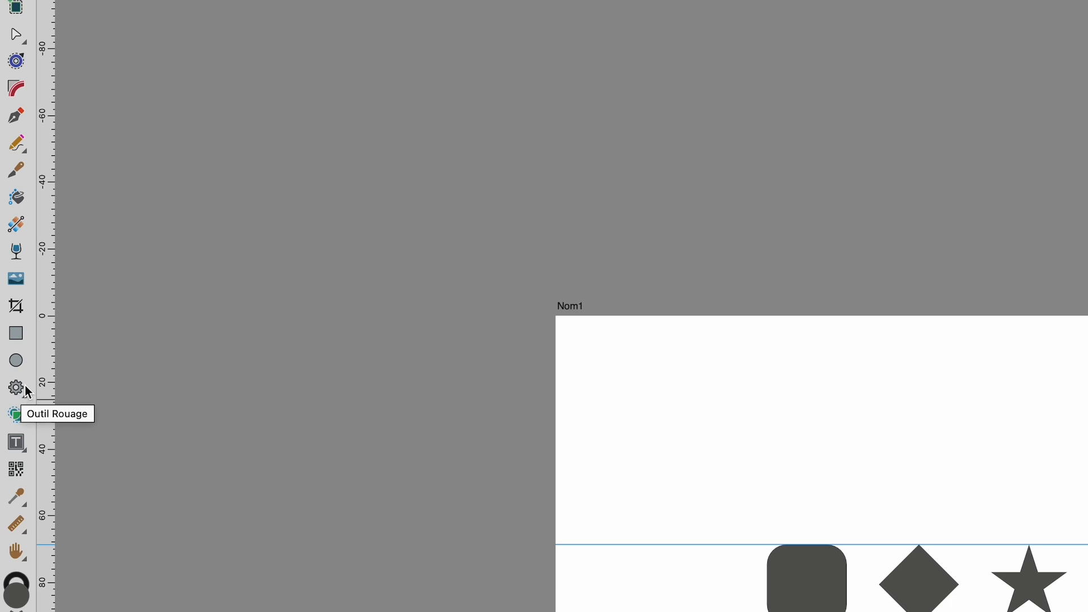
Step: Draw a 24 mm square before the rounded rectangle and a 24 mm circle after the gear, both between the guides
click(19, 337)
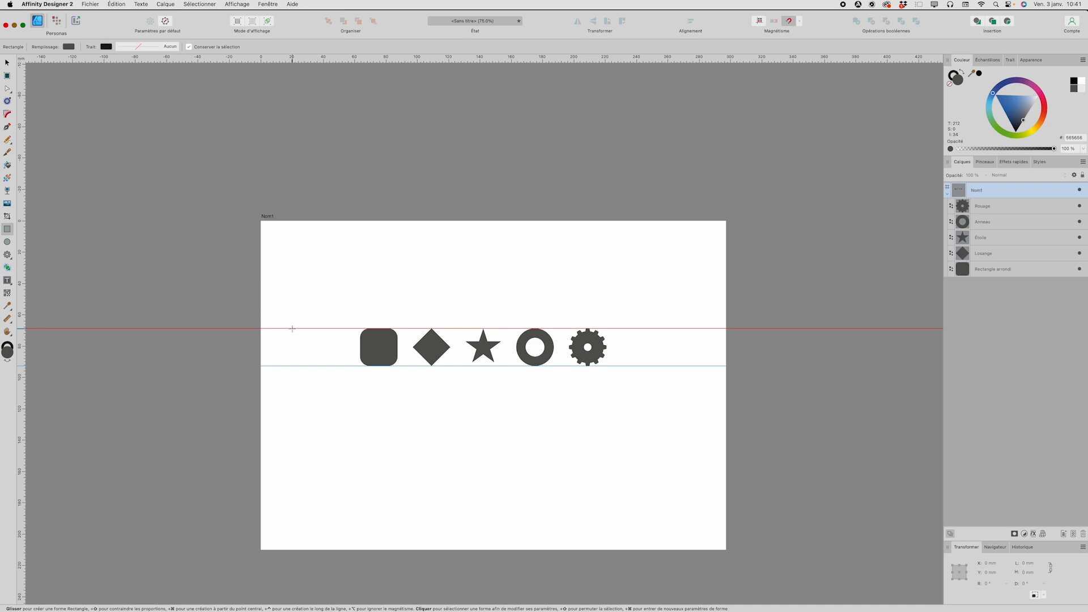
drag(291, 328, 325, 369)
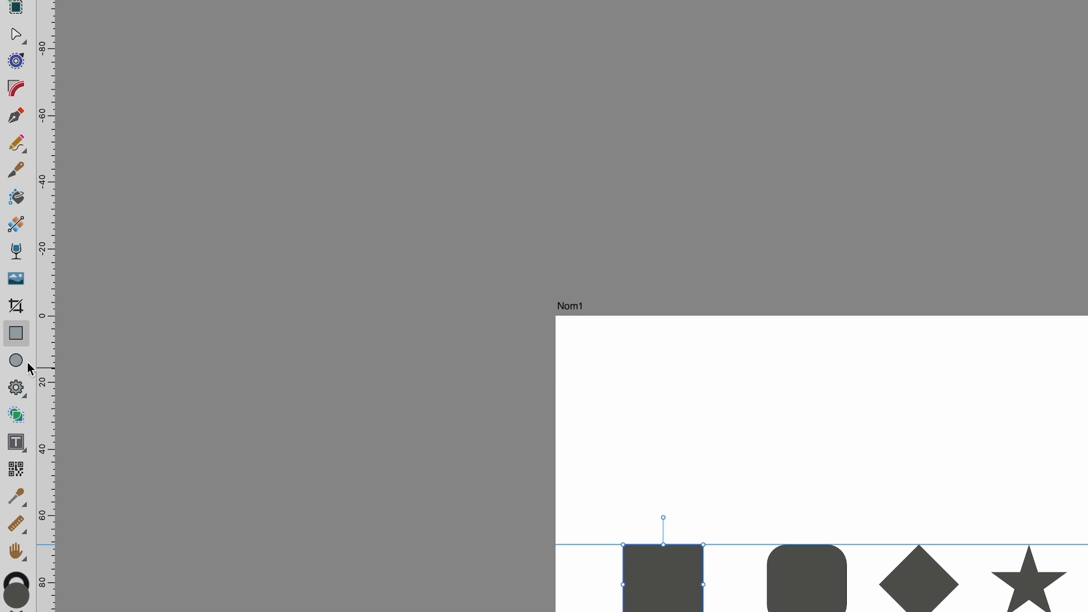
click(21, 366)
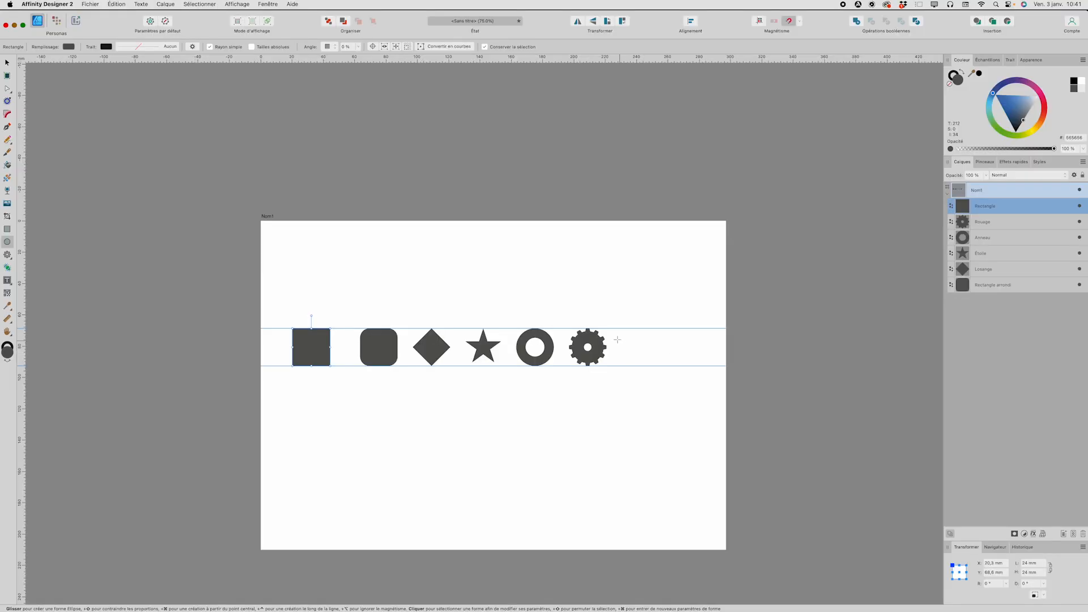
drag(623, 329, 658, 369)
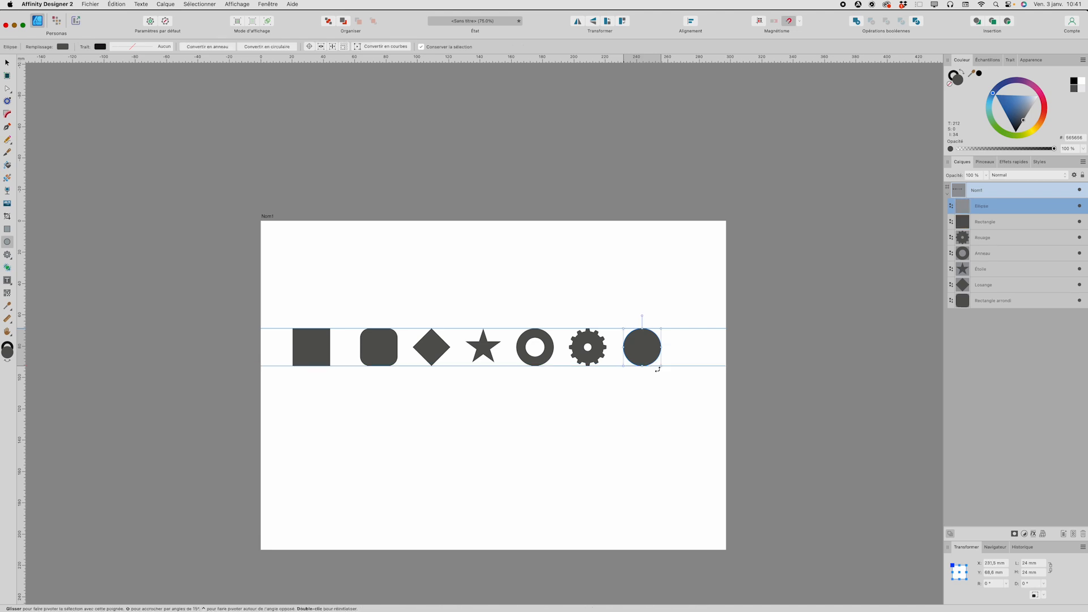
Step: Draw a 24 mm high heart after the circle and widen it symmetrically to about 28 mm
click(10, 256)
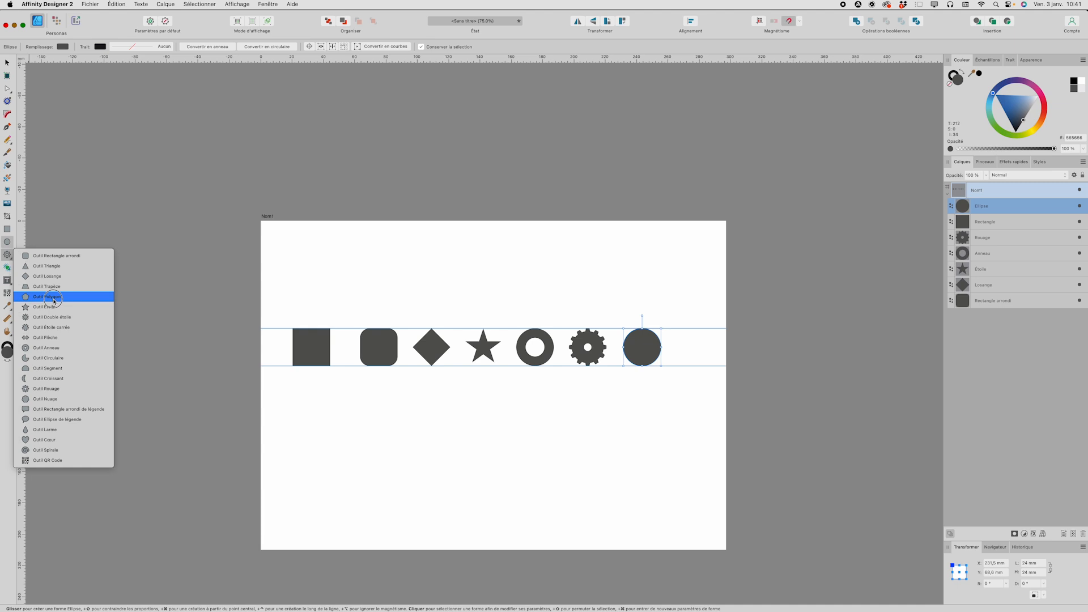
click(63, 439)
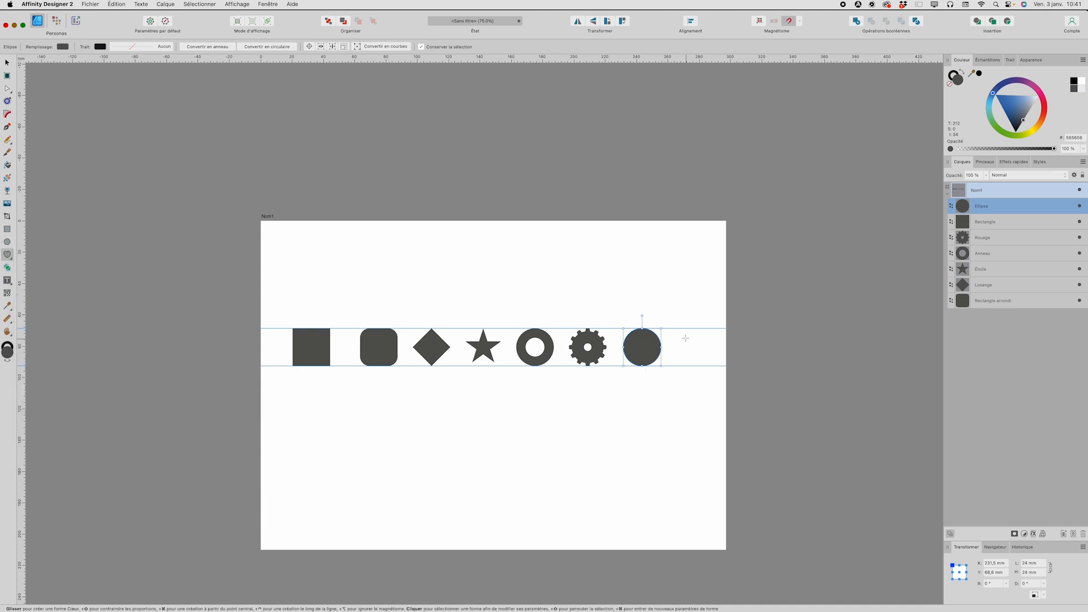
drag(674, 329, 711, 364)
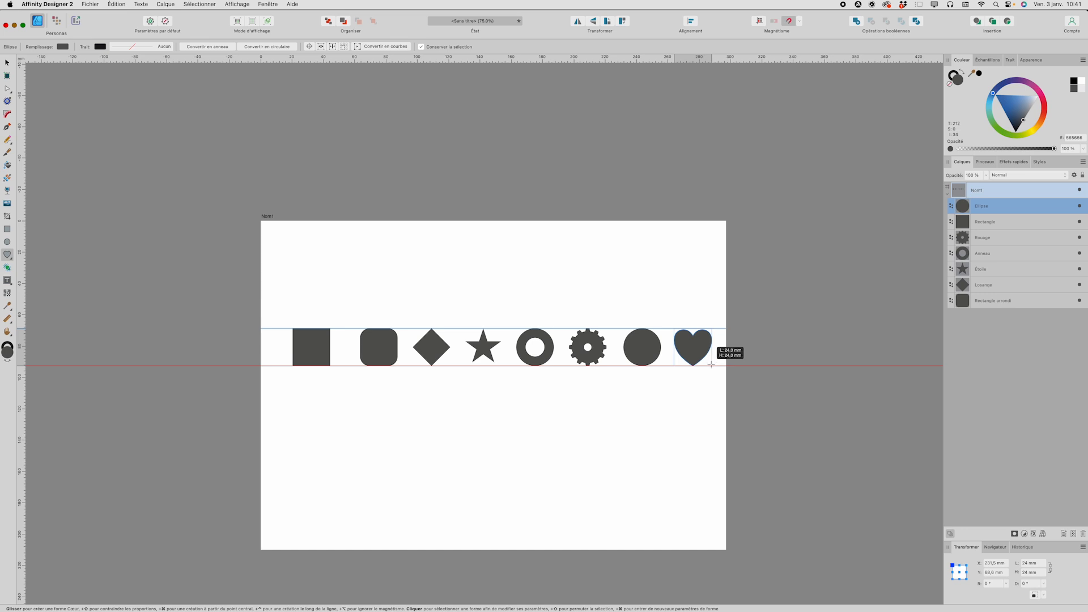
drag(711, 364, 711, 364)
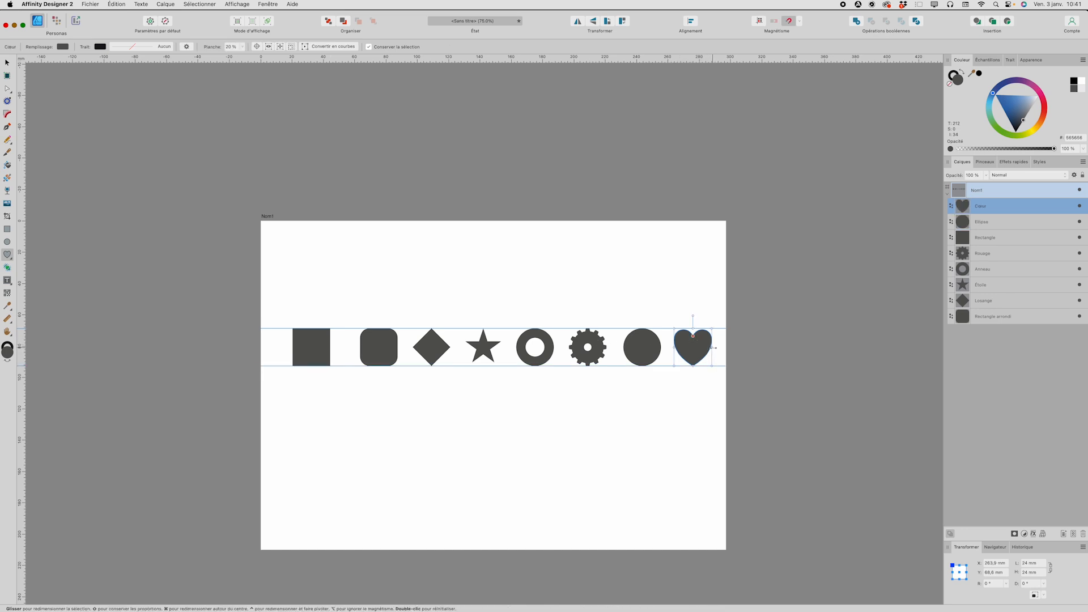
drag(712, 347, 673, 347)
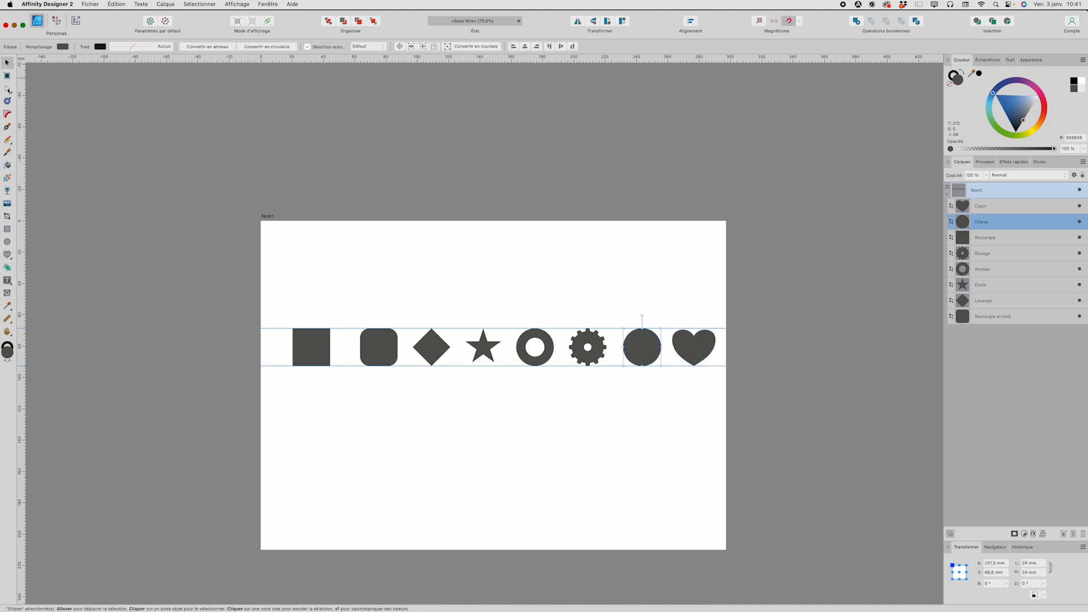
Step: Start customizing the tools and move the Artboard tool above the Move tool
click(8, 90)
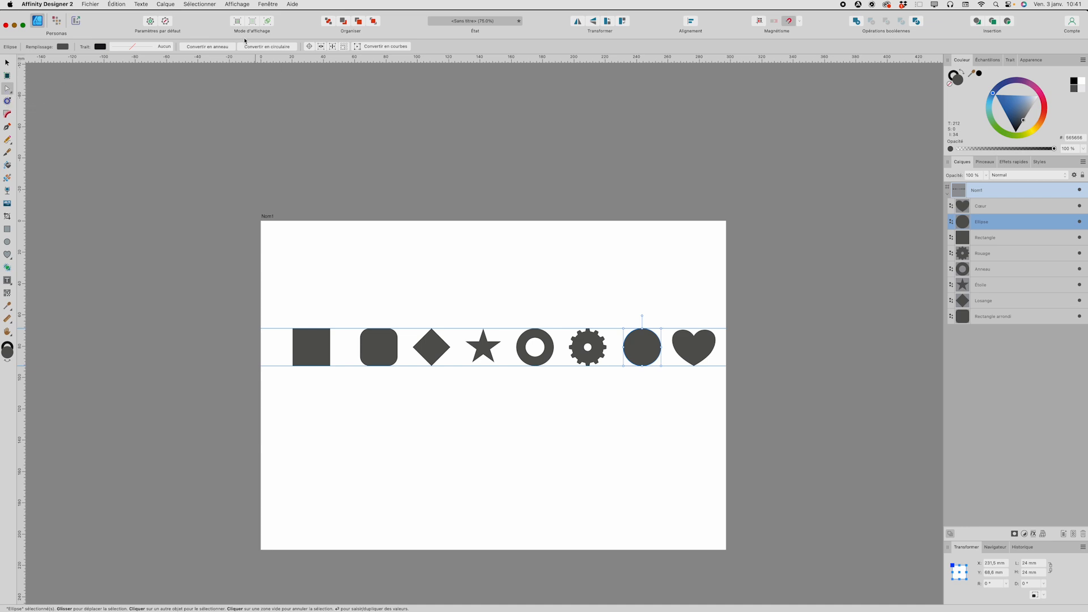
click(233, 5)
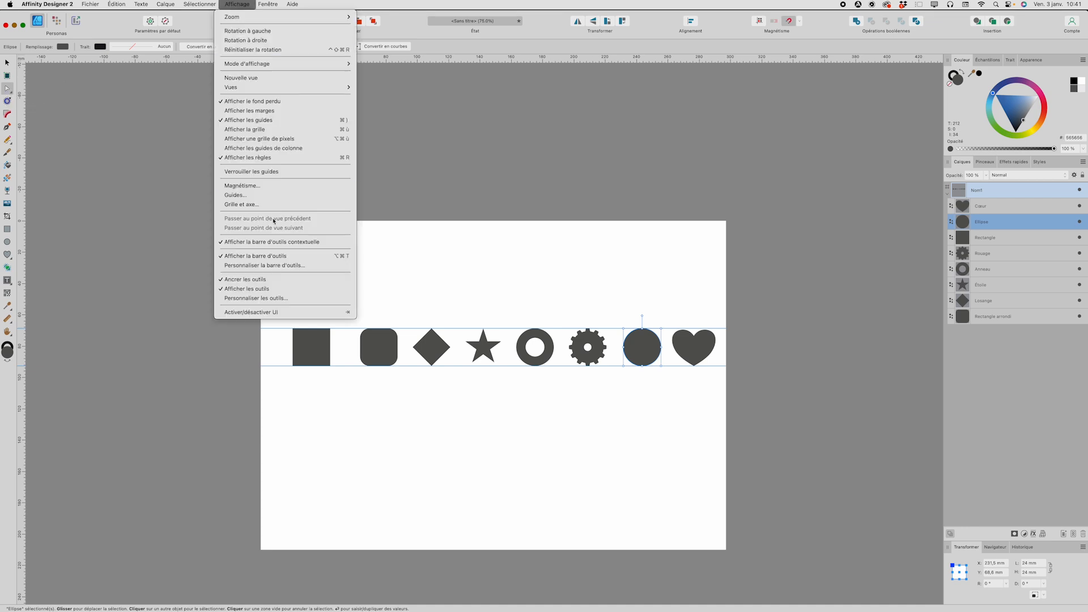
click(286, 298)
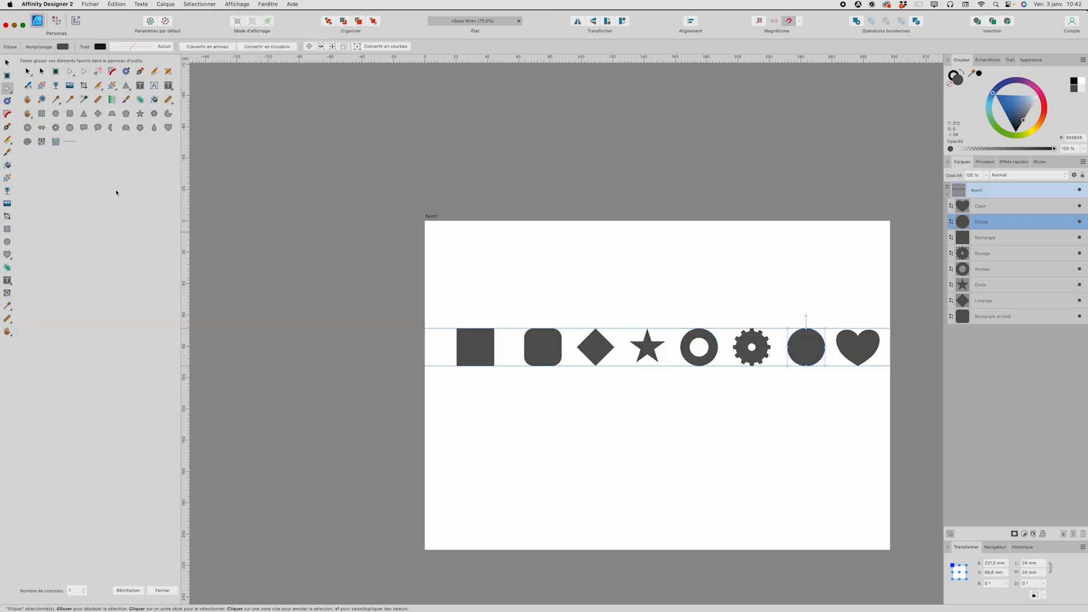
drag(5, 95, 8, 67)
Step: Add separators to the tool column below the Artboard tool, the Contour tool and the brush tool
drag(71, 146, 10, 74)
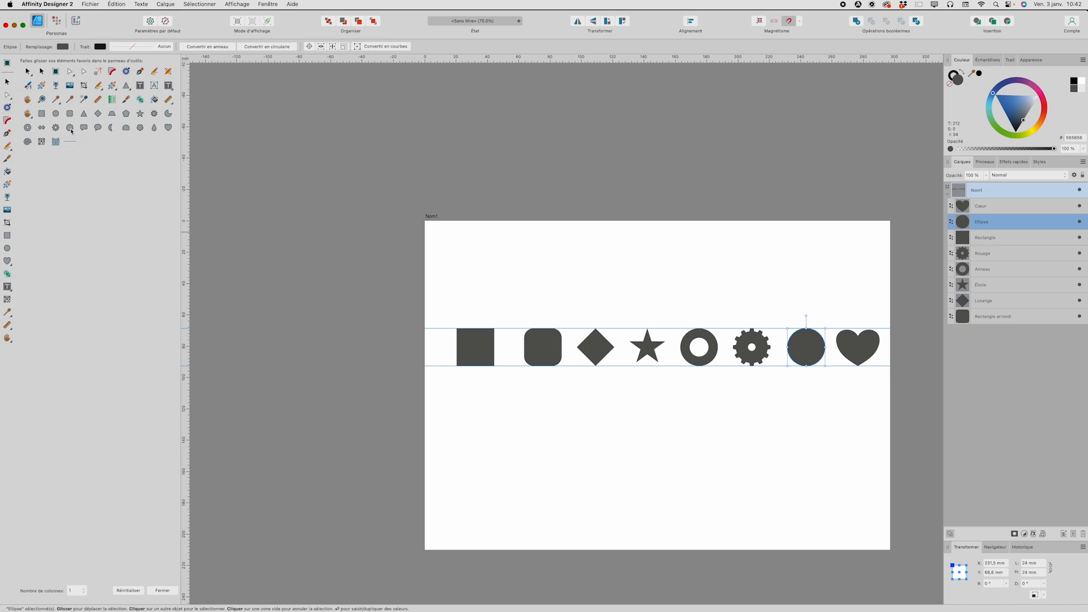
drag(72, 143, 9, 132)
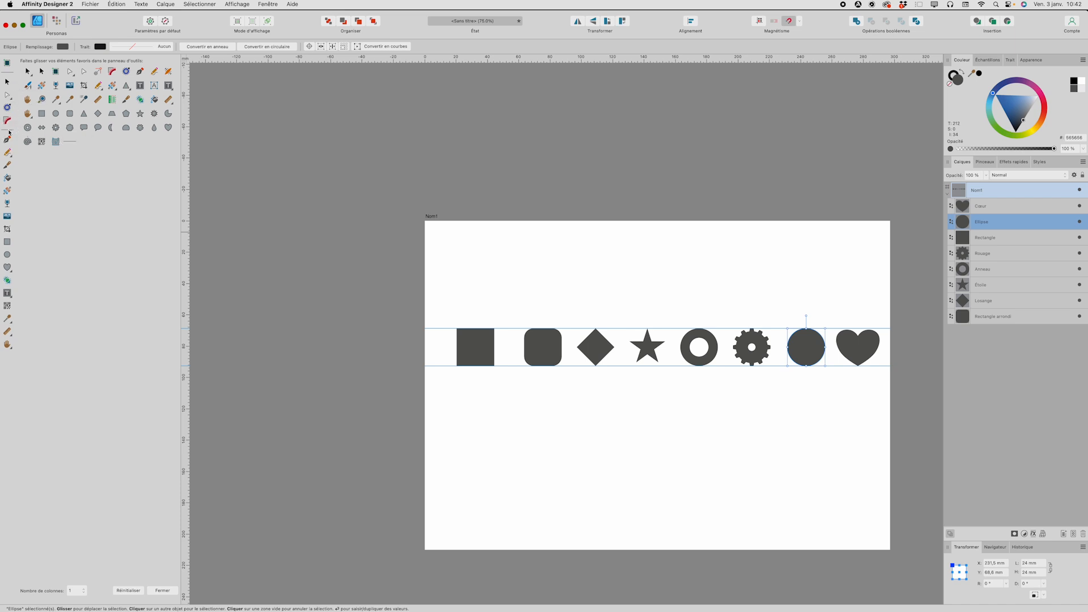
drag(70, 145, 11, 176)
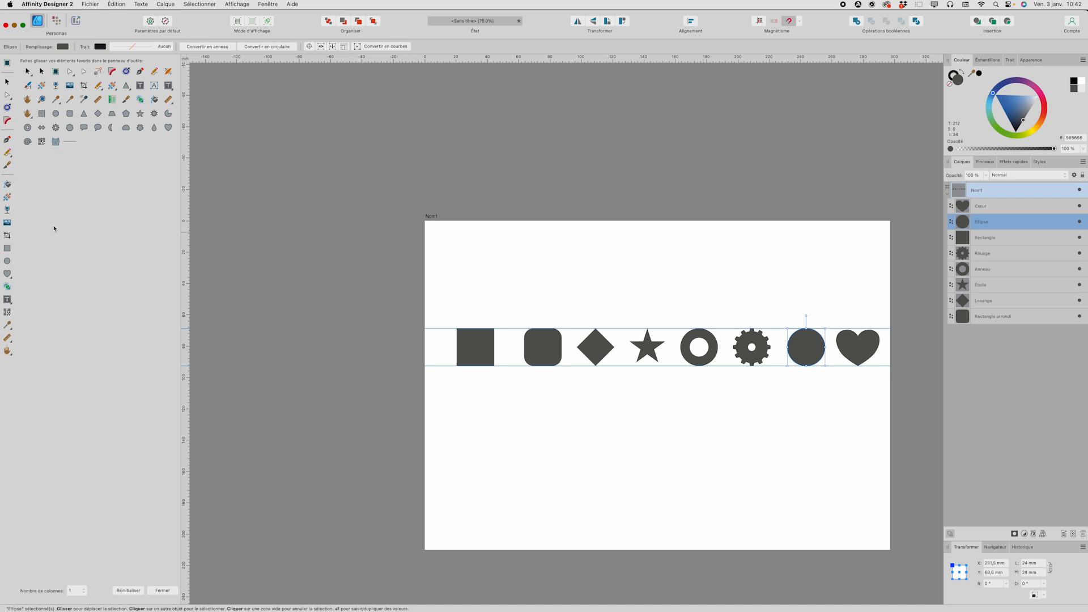
Step: Group the Rectangle, Ellipse and Heart tools below the brush tool's separator and add a separator after them
drag(9, 248, 7, 182)
drag(7, 261, 9, 197)
drag(9, 274, 9, 211)
drag(70, 142, 8, 221)
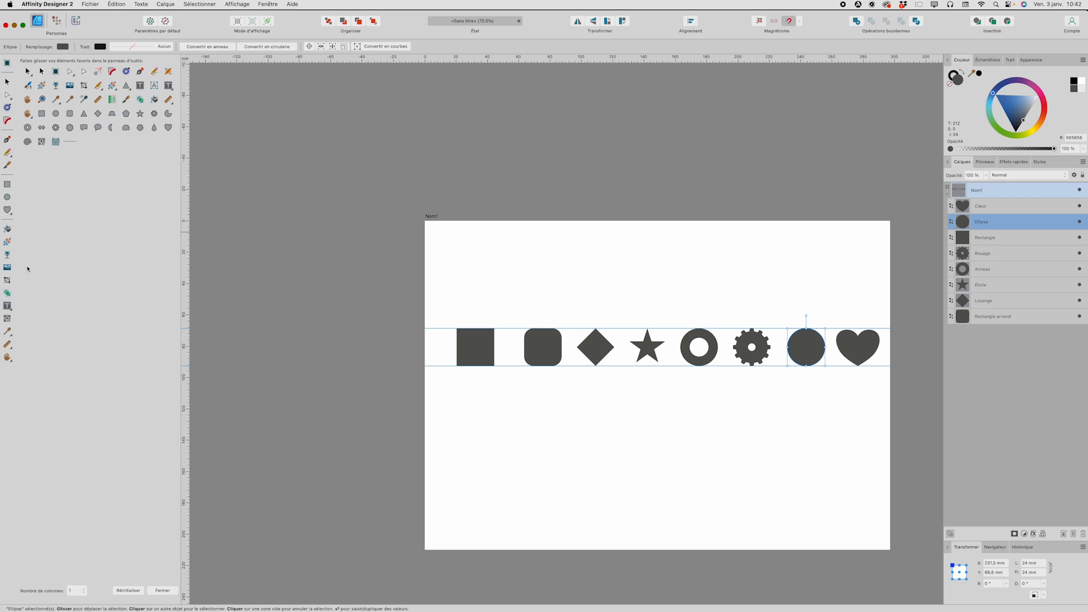
Step: Move the Shape Builder tool below the Heart tool, add a separator above the Crop tool, and finish the tool customization
drag(9, 297, 8, 225)
drag(72, 144, 16, 291)
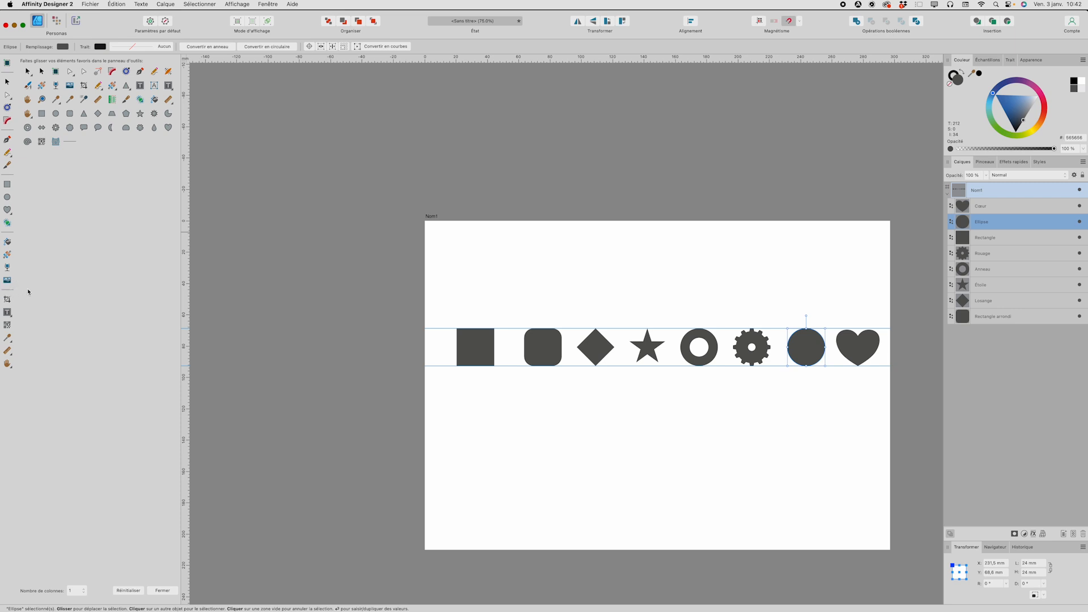
click(163, 590)
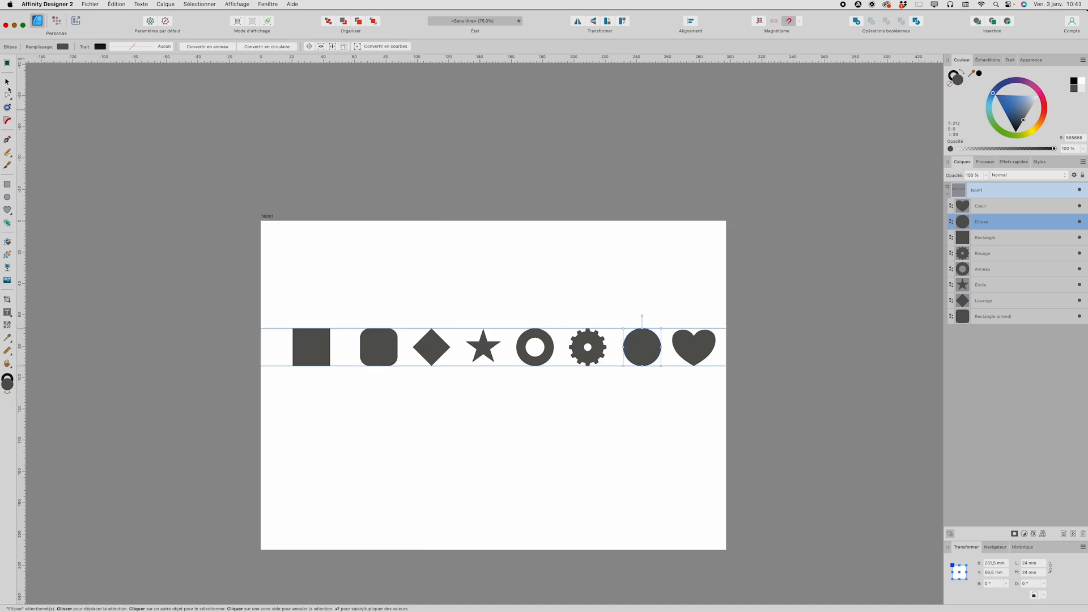
Step: Choose the Node tool, try resizing the circle from its corner, and undo that change
drag(8, 97, 58, 110)
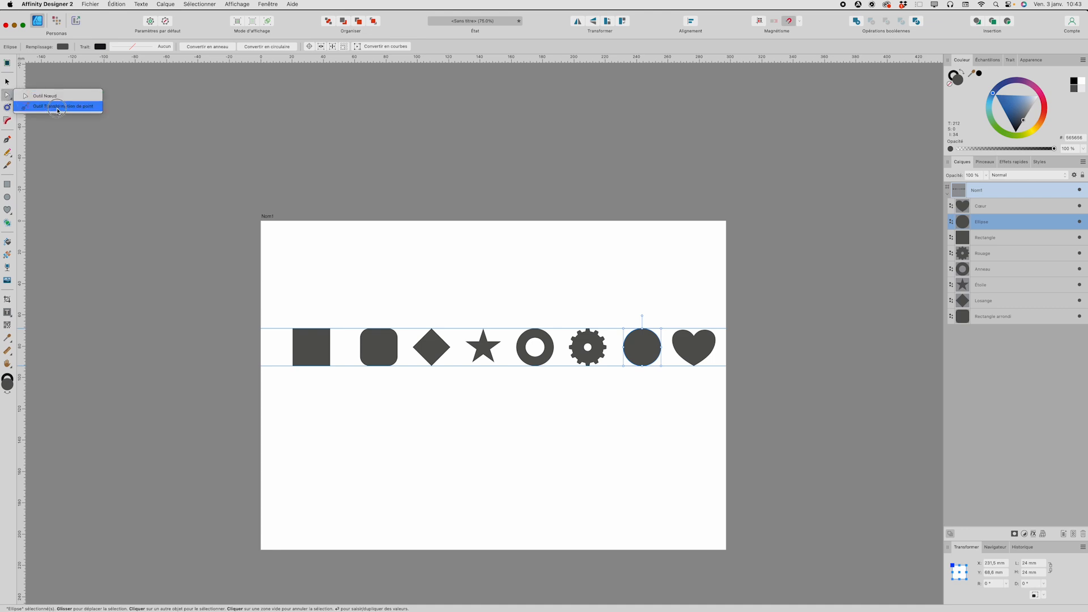
drag(58, 111, 52, 100)
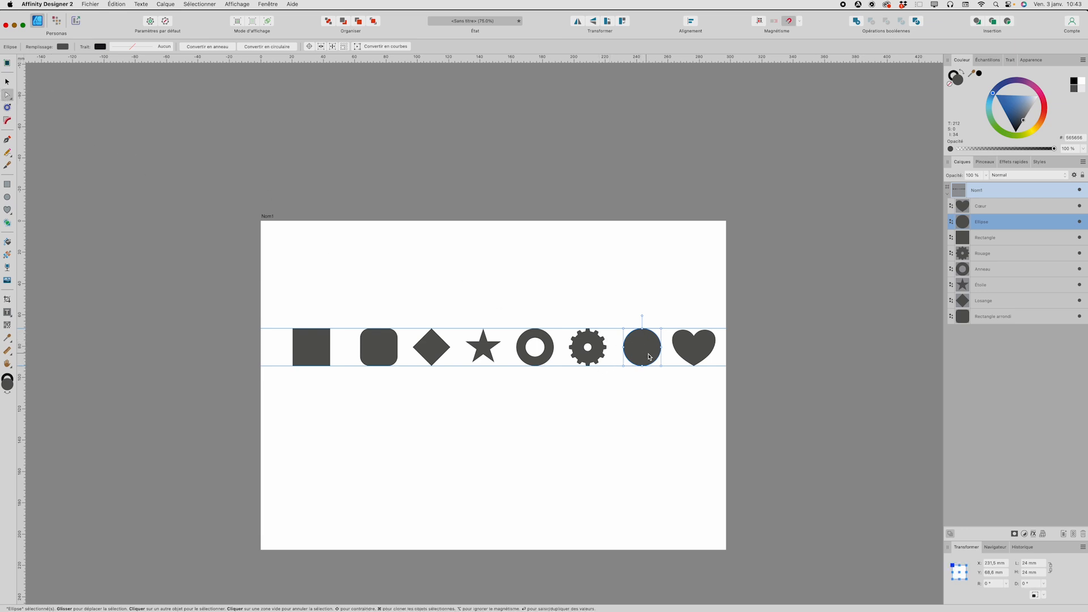
mouse_move(661, 327)
mouse_down()
mouse_move(653, 334)
mouse_move(669, 321)
mouse_move(658, 332)
mouse_up()
key(super+z)
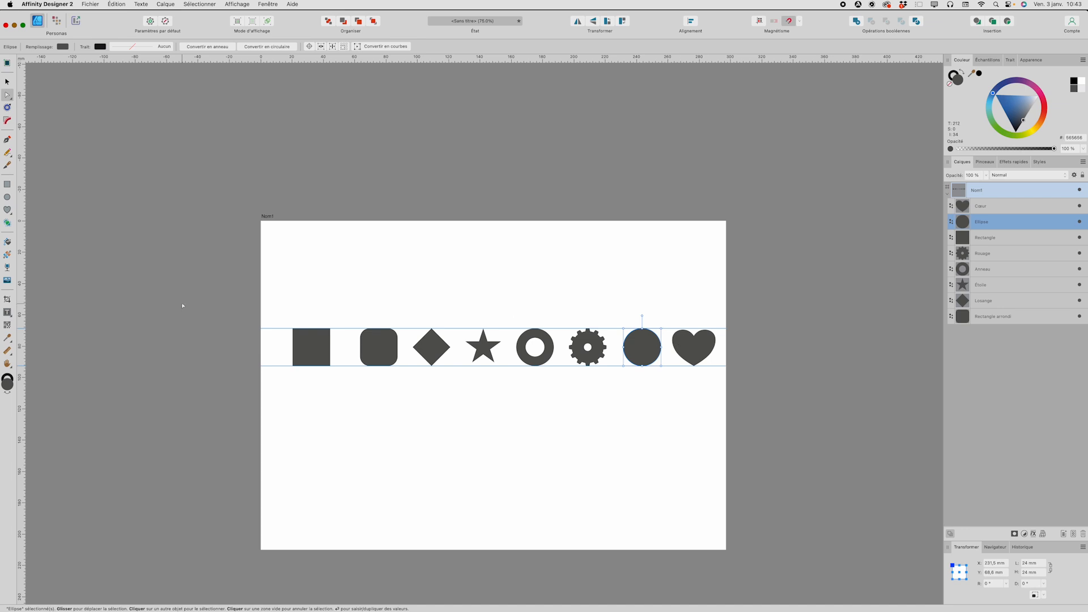
Step: Check the available shape tools and try adjusting the heart's notch with its shape handle
click(7, 210)
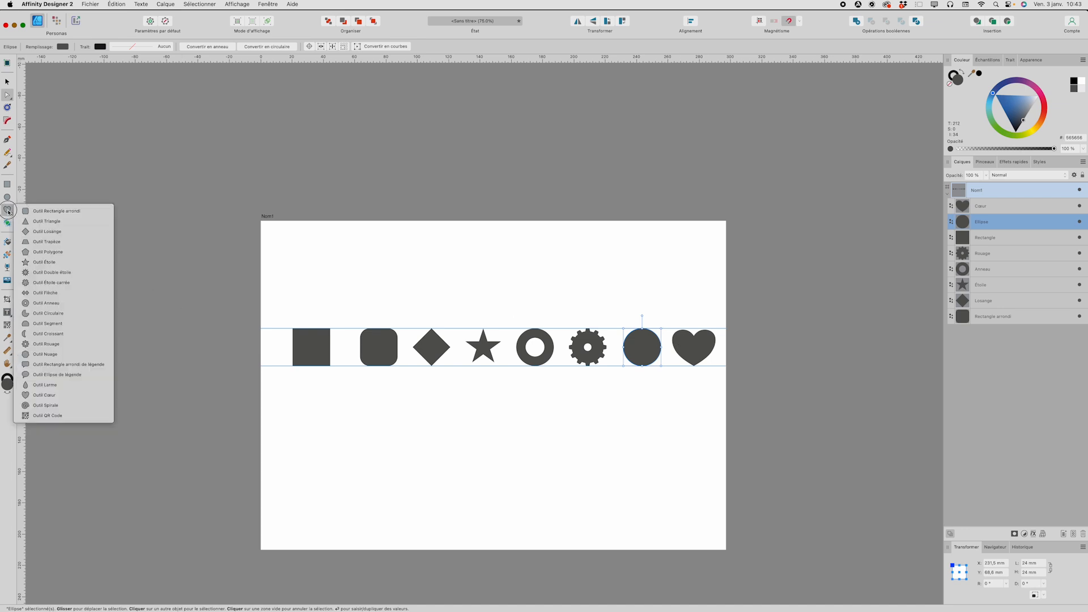
click(694, 336)
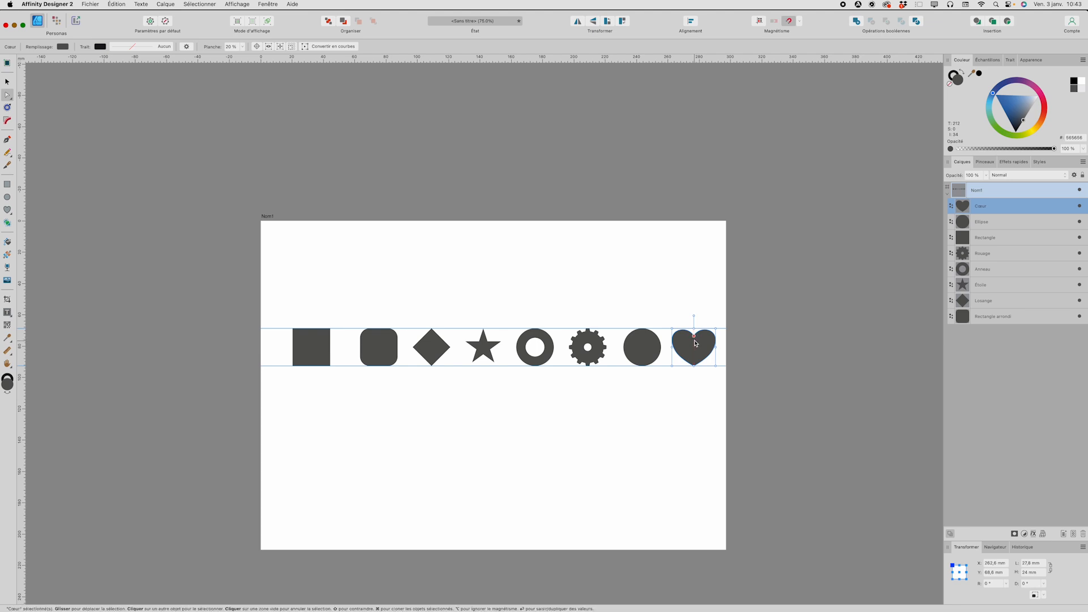
mouse_move(694, 335)
mouse_down()
mouse_move(694, 368)
mouse_move(693, 335)
mouse_up()
Step: Reshape the star into a five-petal flower with a 54% inner radius and an 80% outer circle
click(483, 348)
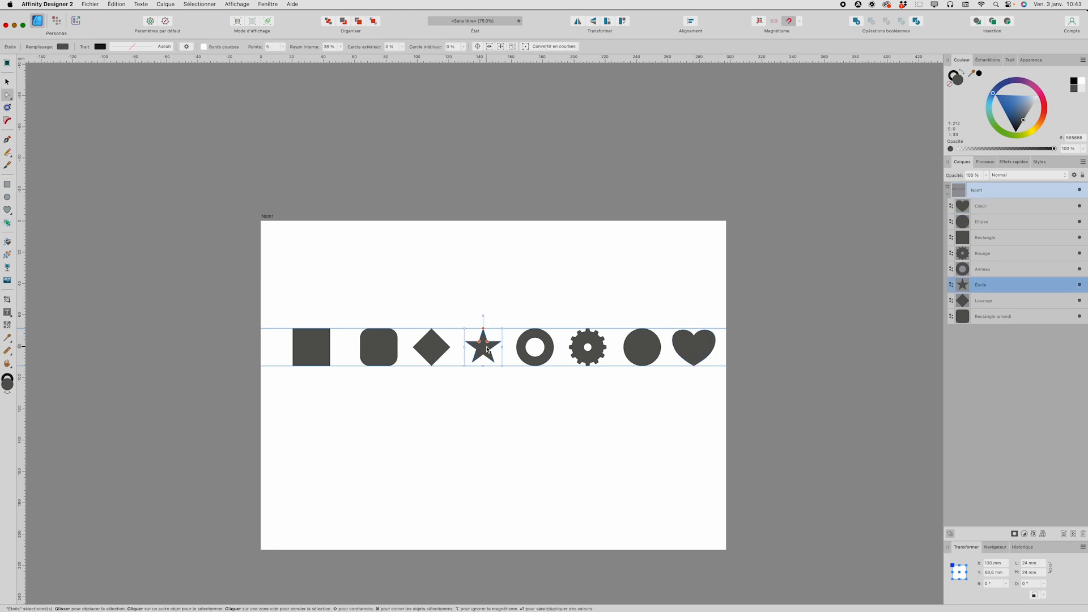
drag(488, 342, 488, 338)
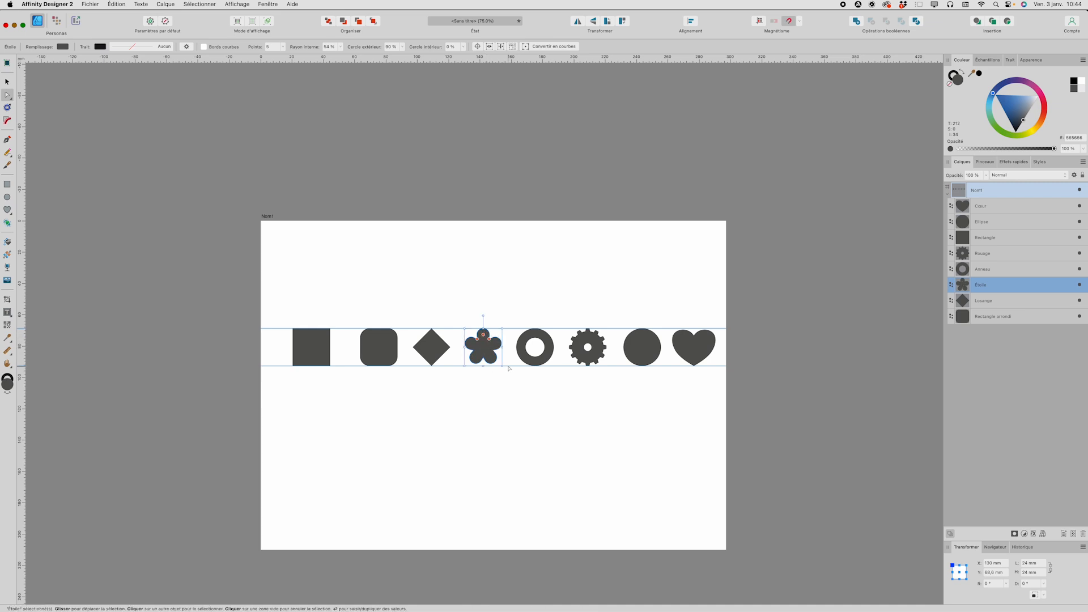
Step: Reshape the gear to a 77% inner radius, 48% hole radius, 37% tooth size and 37% notch size
click(576, 346)
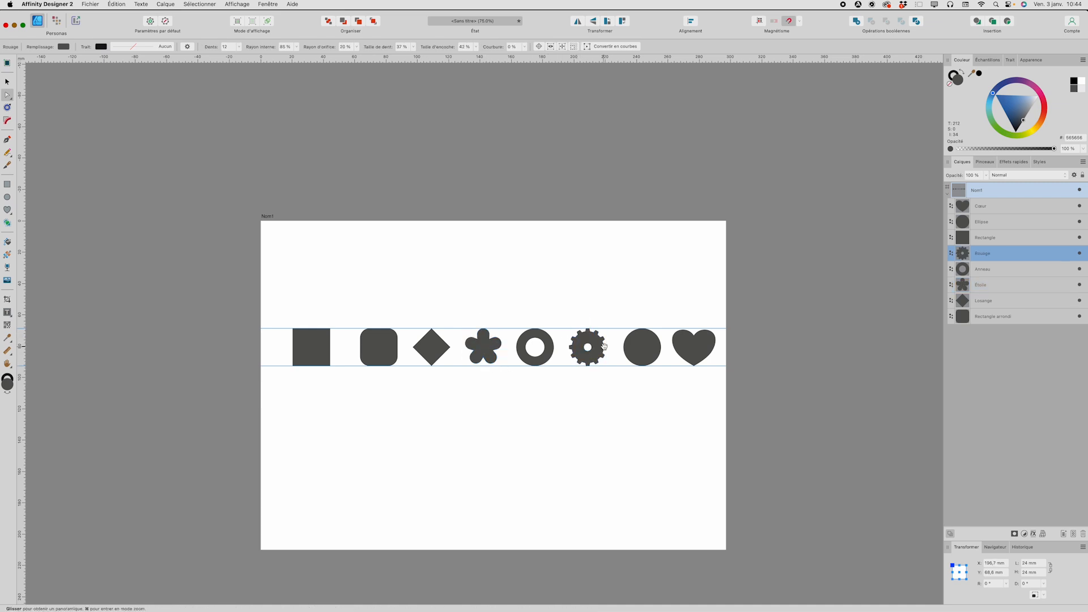
super+click(593, 342)
super+click(593, 343)
super+click(593, 343)
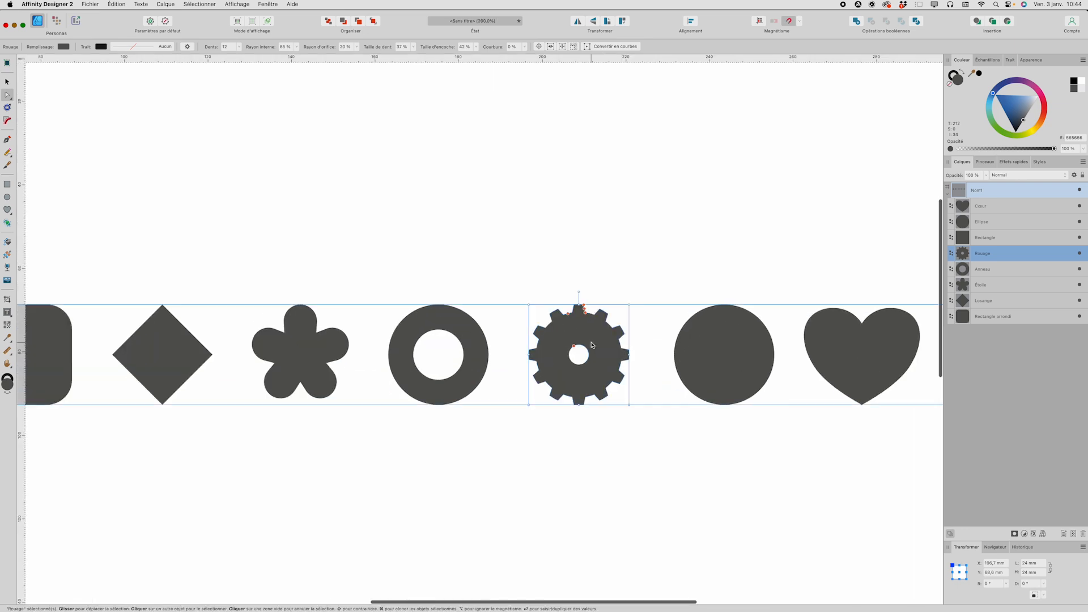
drag(568, 314, 595, 338)
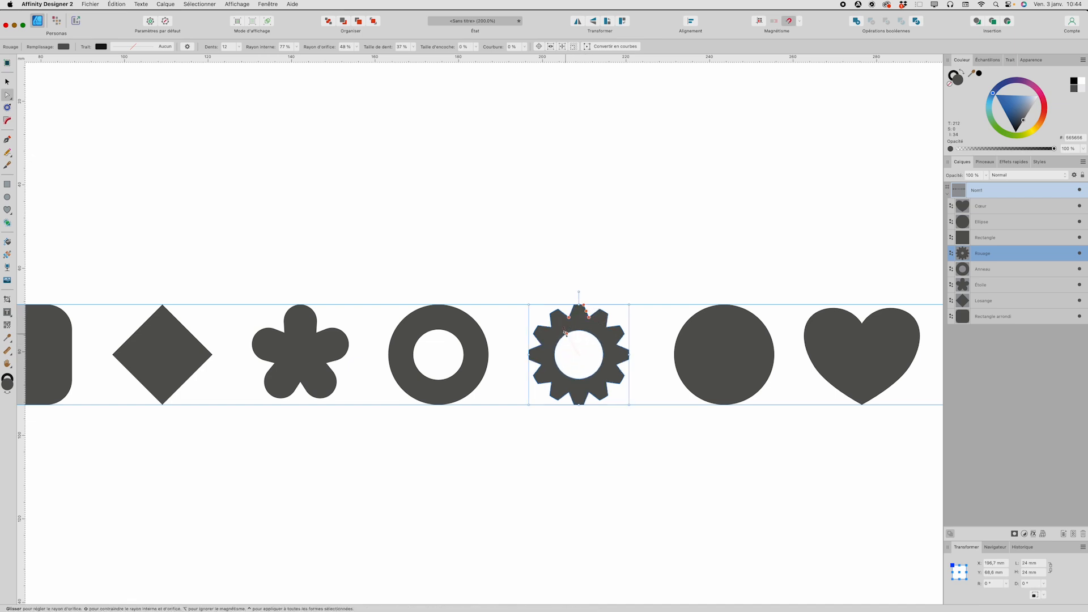
scroll(604, 338, left, 3)
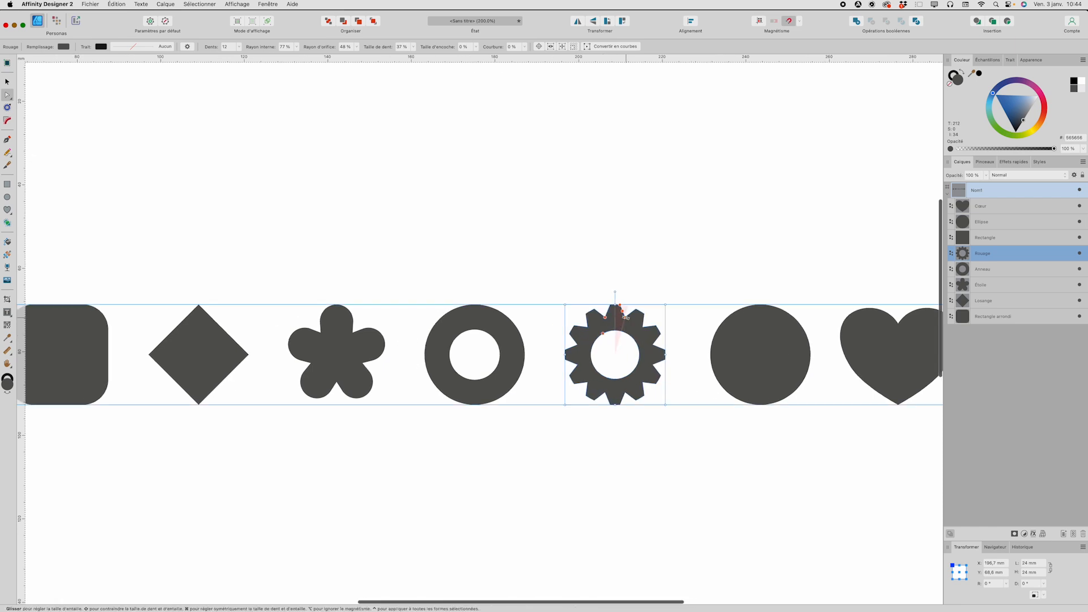
drag(626, 319, 616, 319)
drag(614, 318, 621, 319)
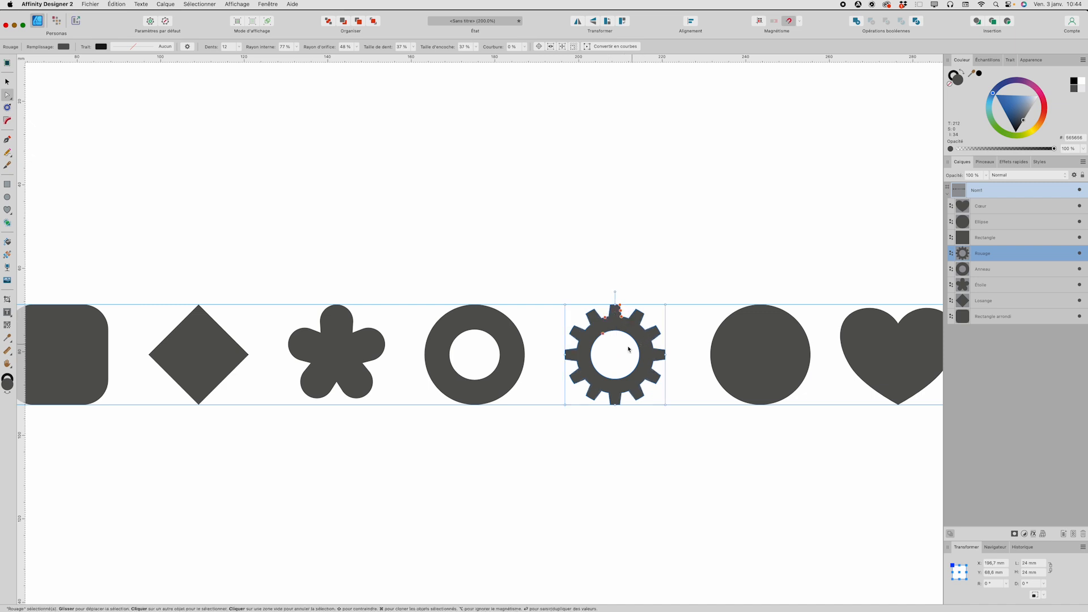
Step: Lower the diamond's side corners to turn it into a kite with a 25% midpoint
scroll(414, 339, left, 8)
click(421, 347)
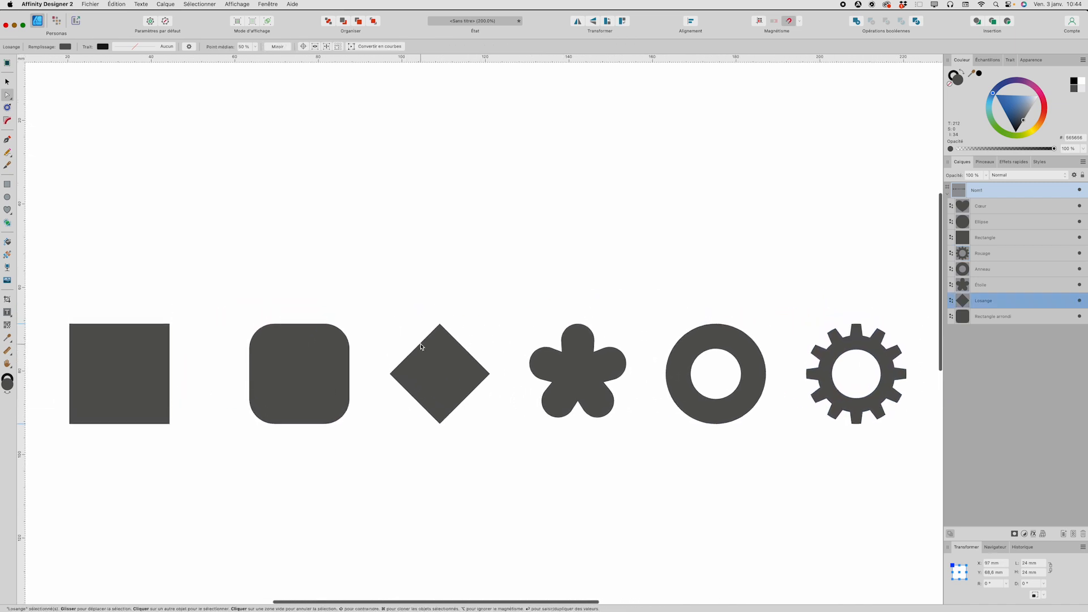
drag(390, 375, 389, 400)
Step: Reduce the rounded rectangle's corner radius to 11%
scroll(430, 363, down, 3)
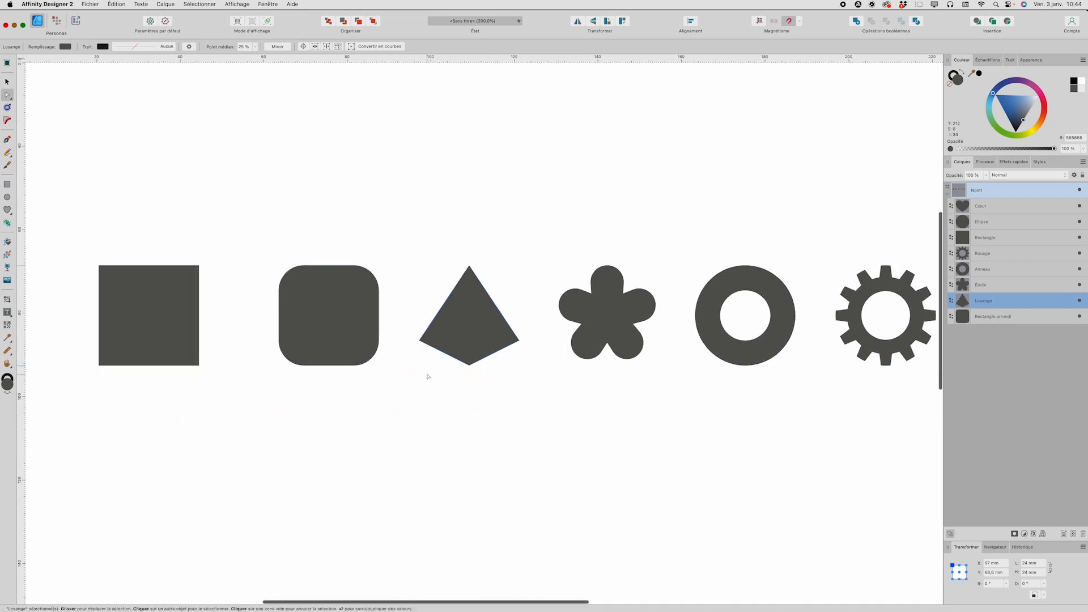
scroll(466, 337, left, 3)
click(388, 317)
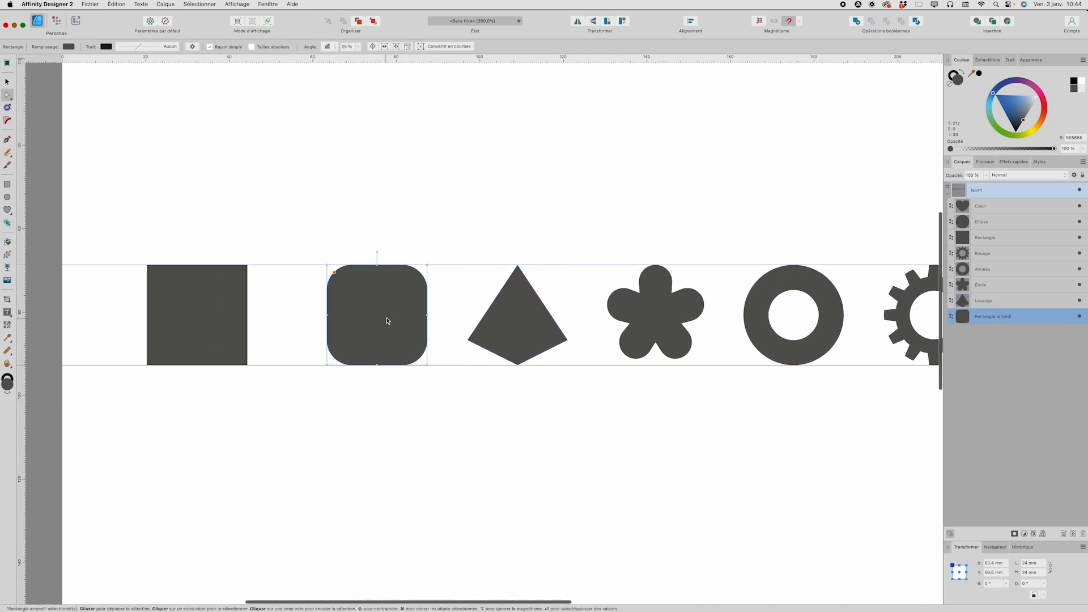
drag(334, 272, 330, 270)
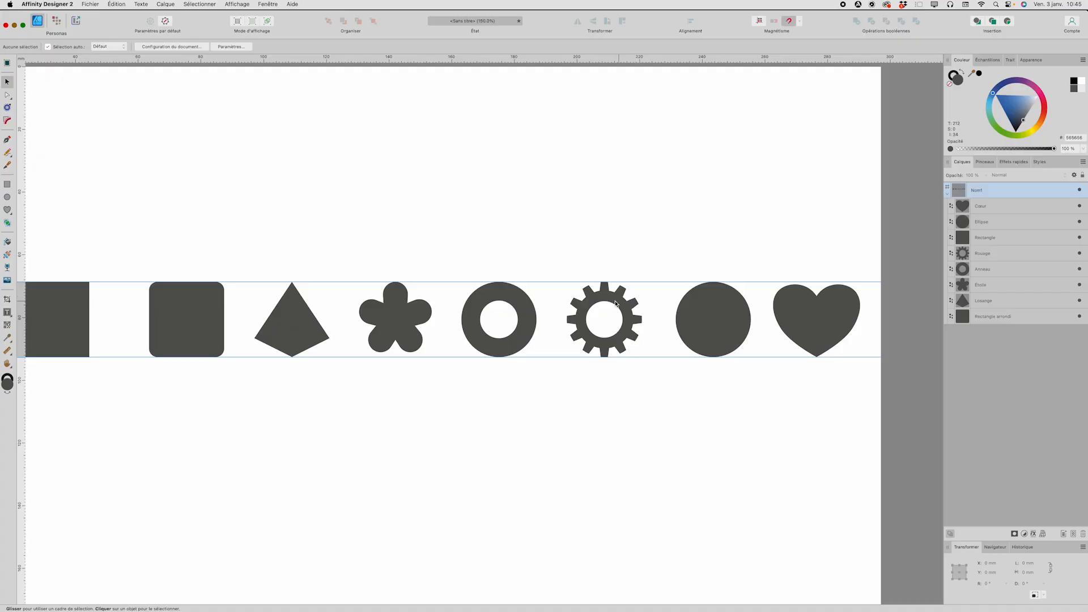
Step: Select the gear and convert it to curves
click(617, 301)
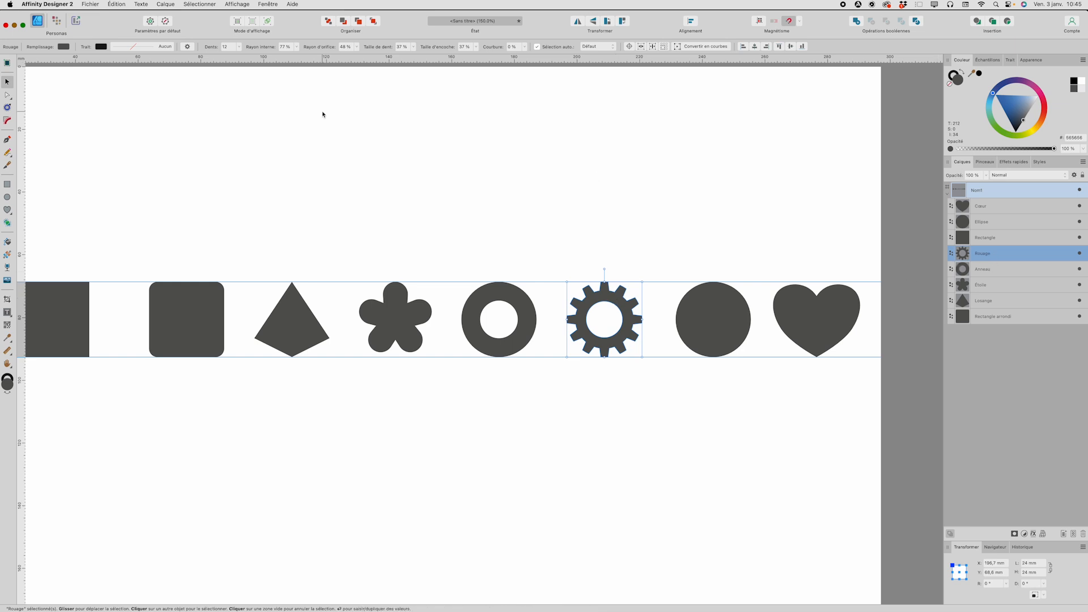
click(165, 4)
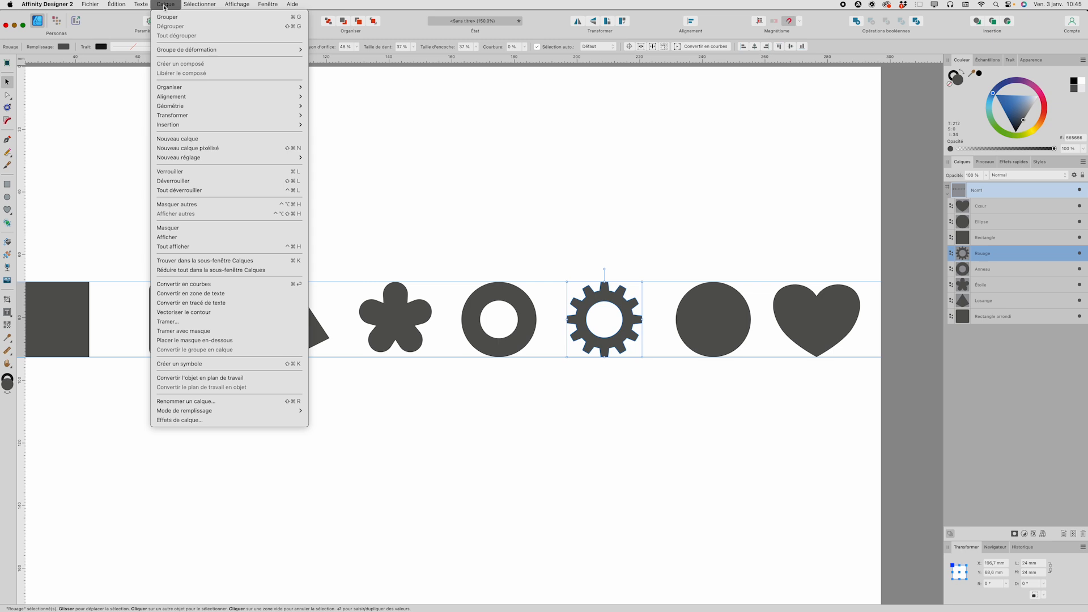
click(227, 283)
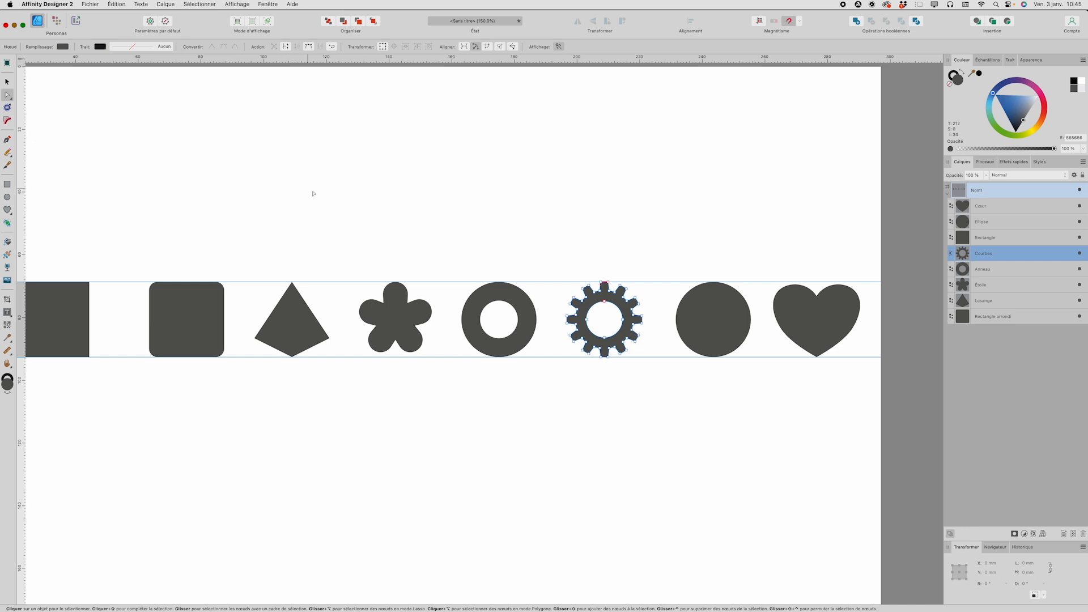
Step: Try to pull a corner node of the gear's upper-right tooth outward, and undo the move
scroll(609, 311, up, 5)
click(652, 245)
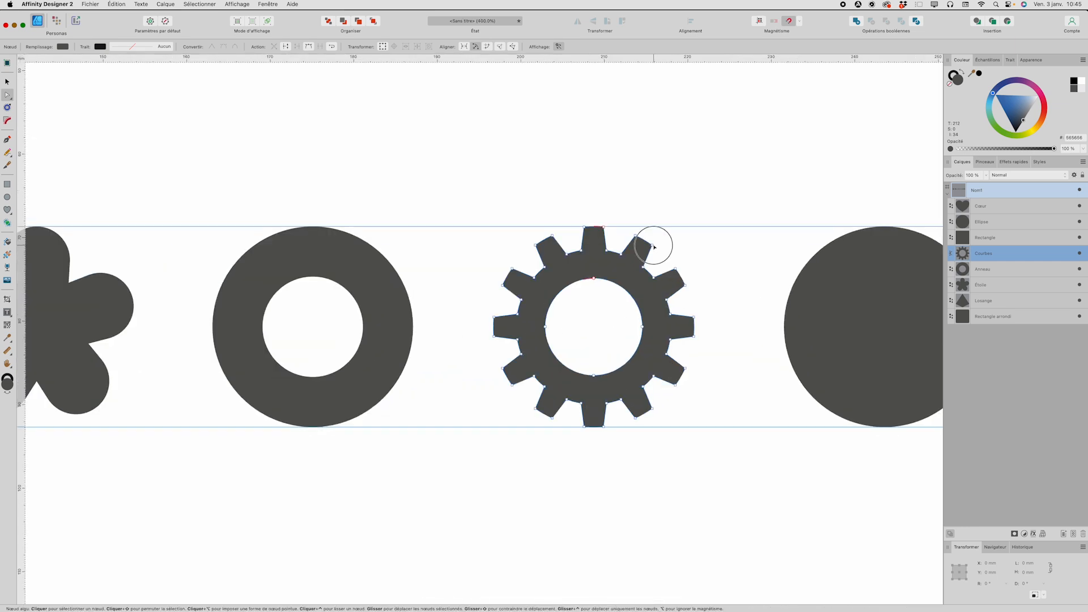
drag(652, 245, 691, 263)
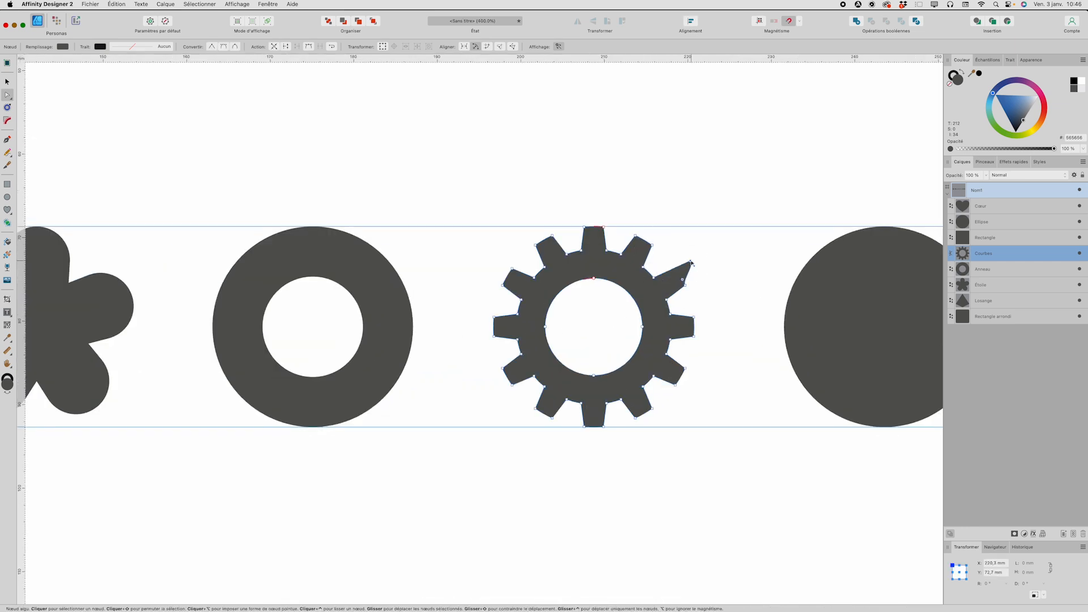
key(super+z)
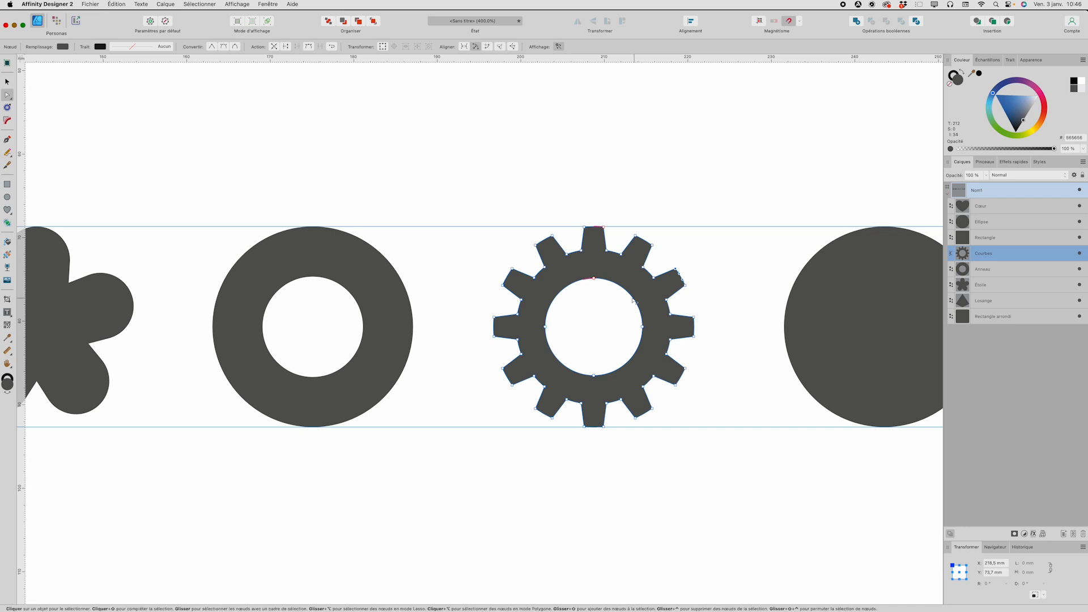
Step: Turn the gear's round hole into a smile by pulling its top node down and lengthening that node's horizontal handles
drag(595, 281, 647, 353)
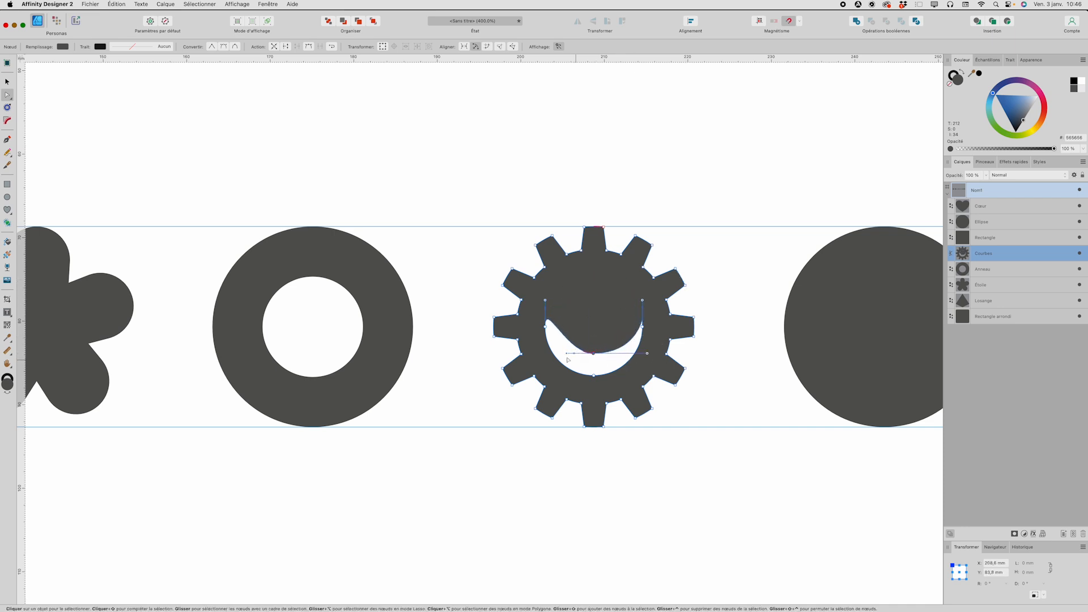
drag(569, 356, 545, 355)
click(701, 360)
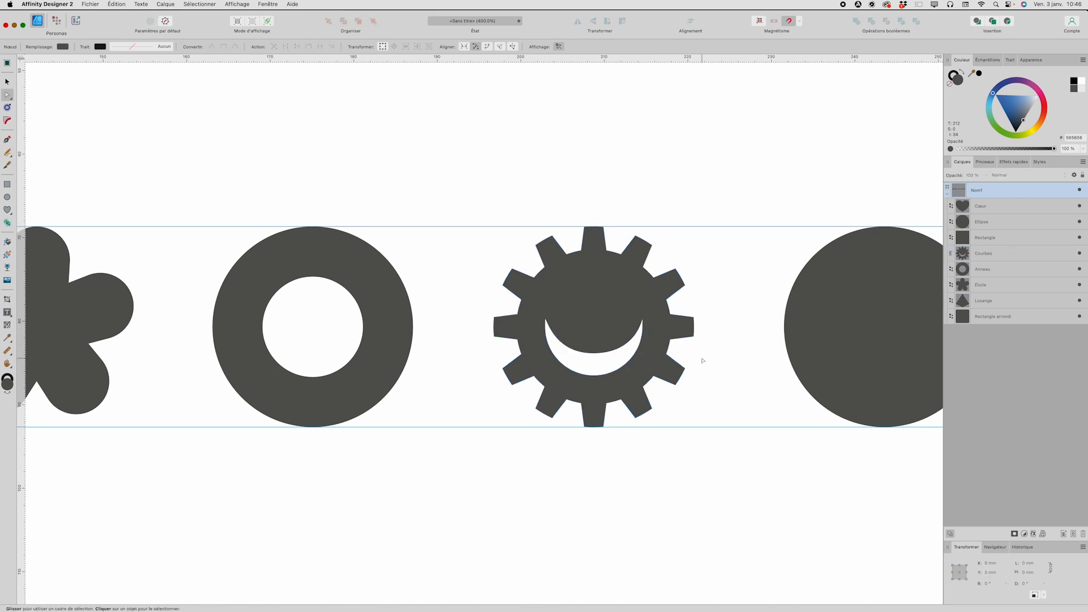
Step: Select the solid circle next to the gear and convert it to curves
key(super+minus)
key(super+minus)
key(space)
drag(589, 333, 665, 336)
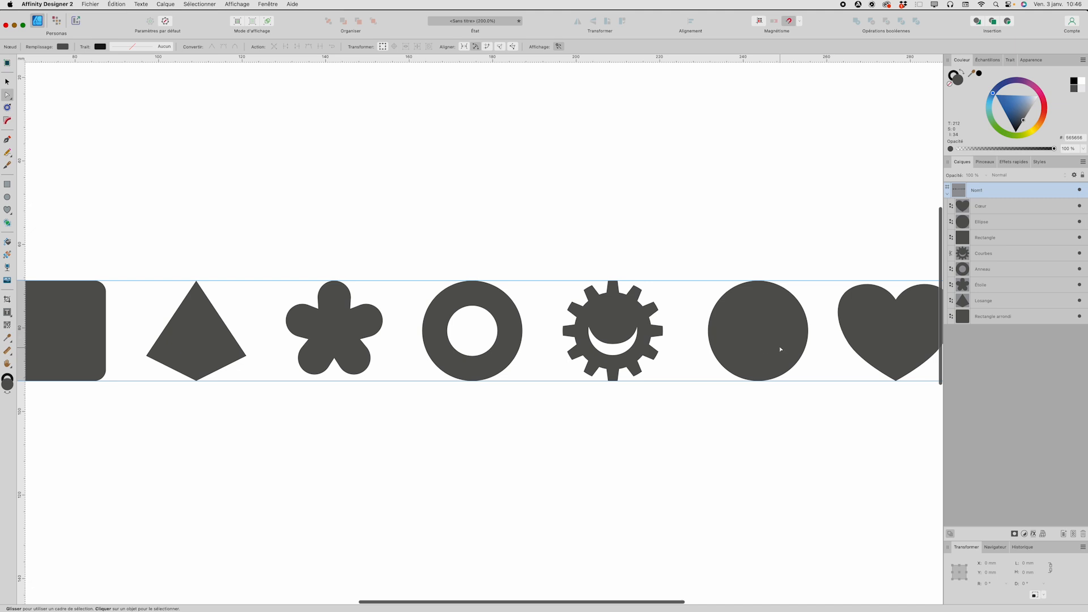
click(771, 320)
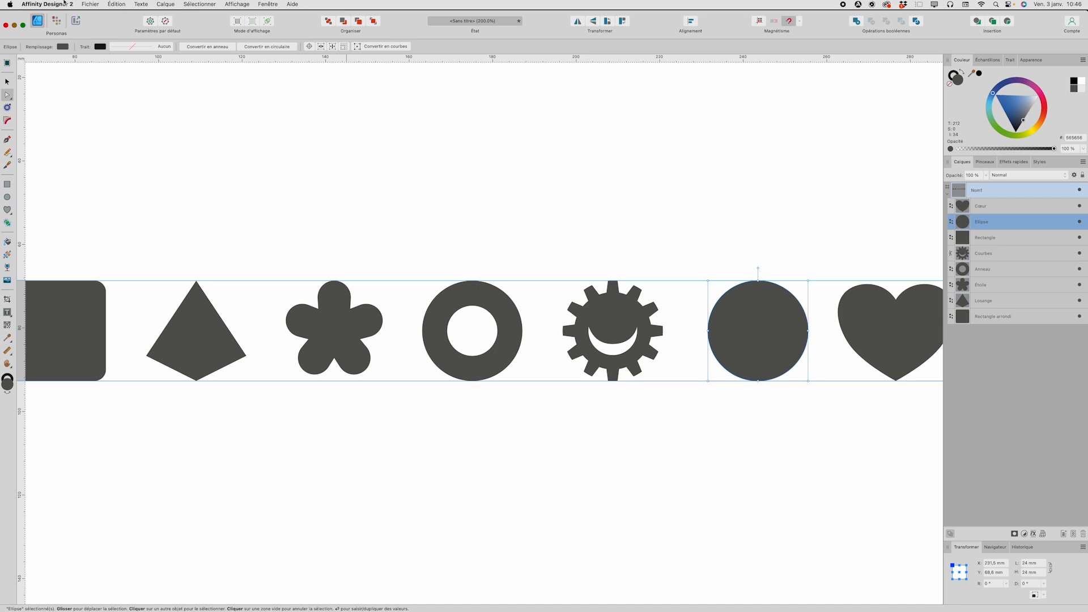
click(164, 6)
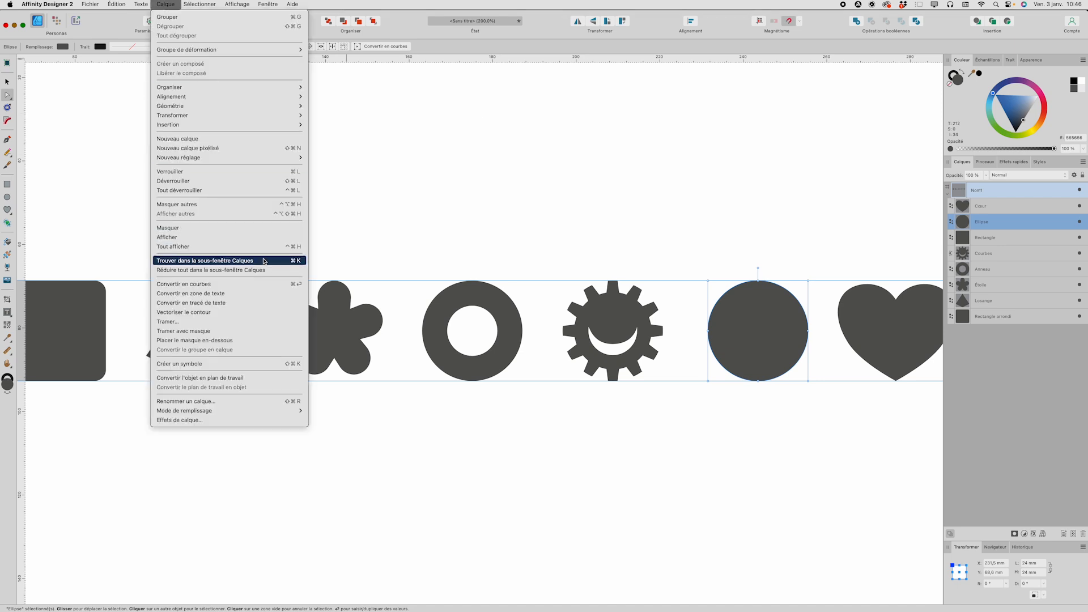
click(168, 5)
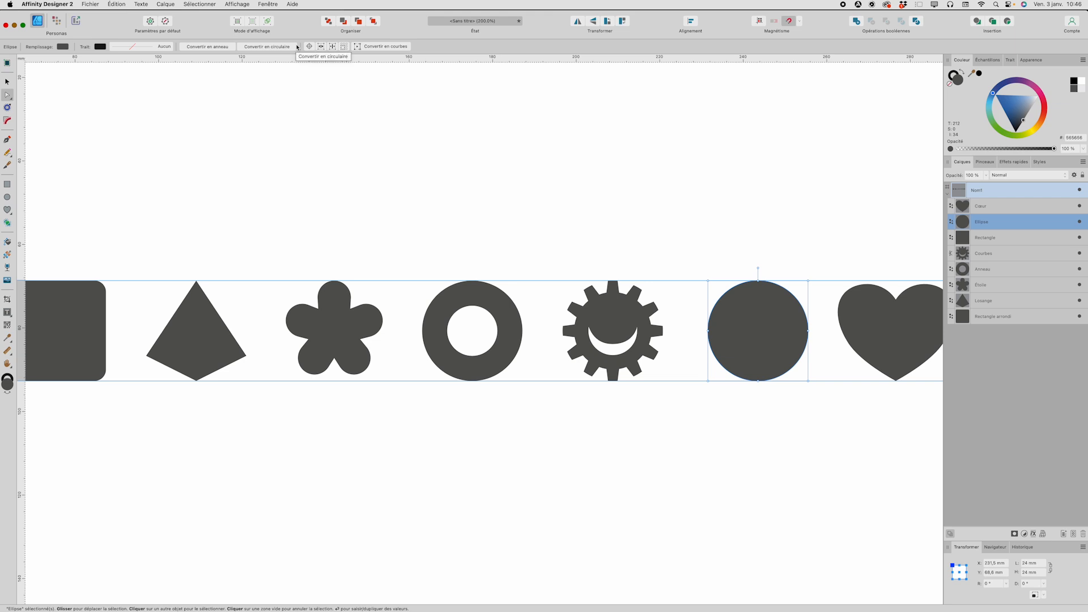
key(super+Return)
Step: Delete the top node of the circle's curve
scroll(626, 212, right, 3)
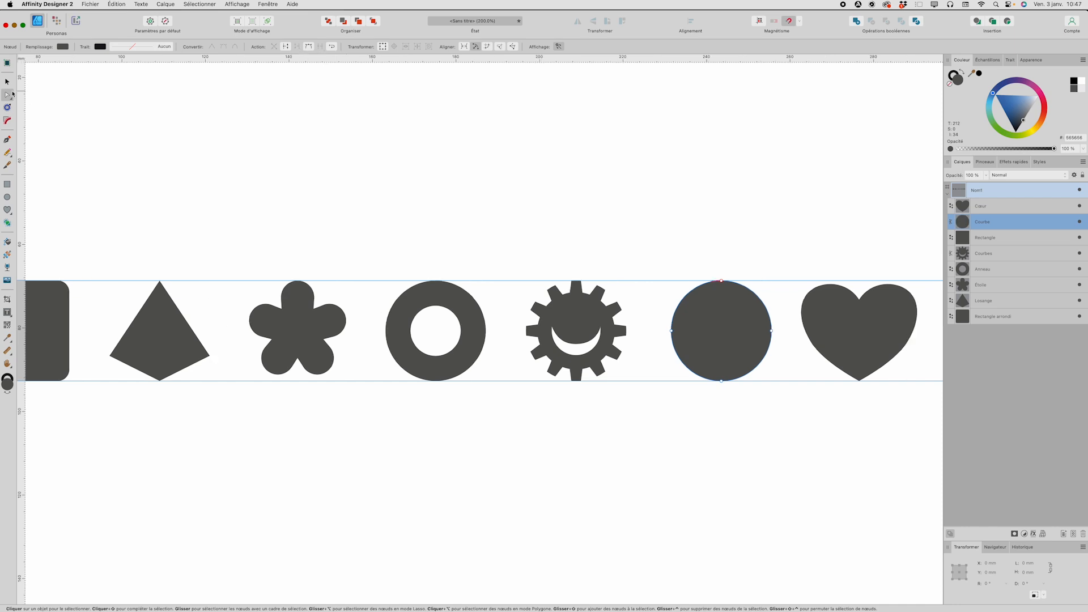
scroll(742, 277, right, 3)
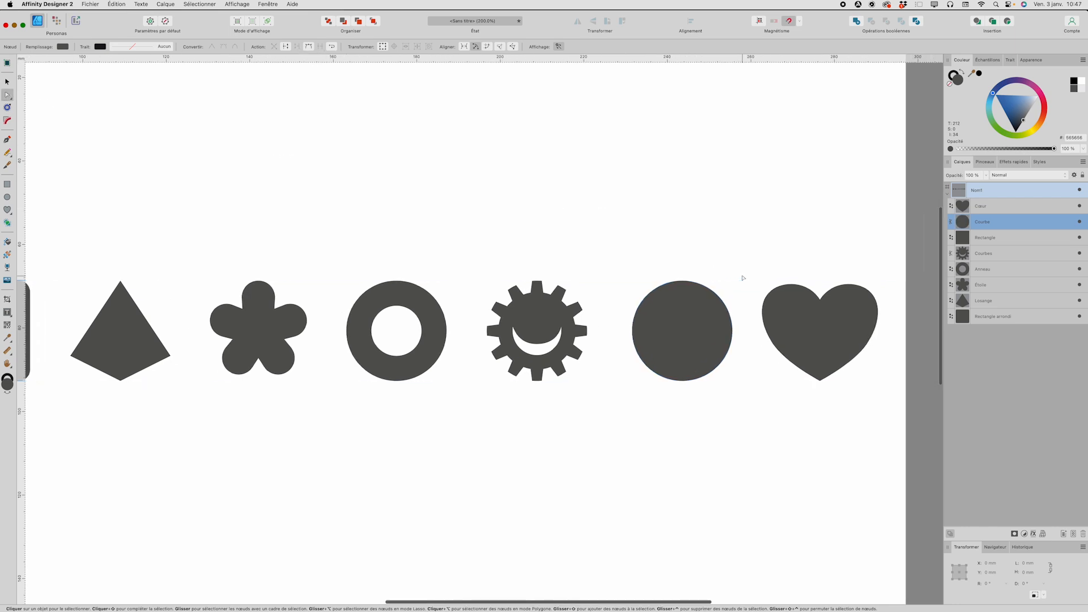
click(682, 280)
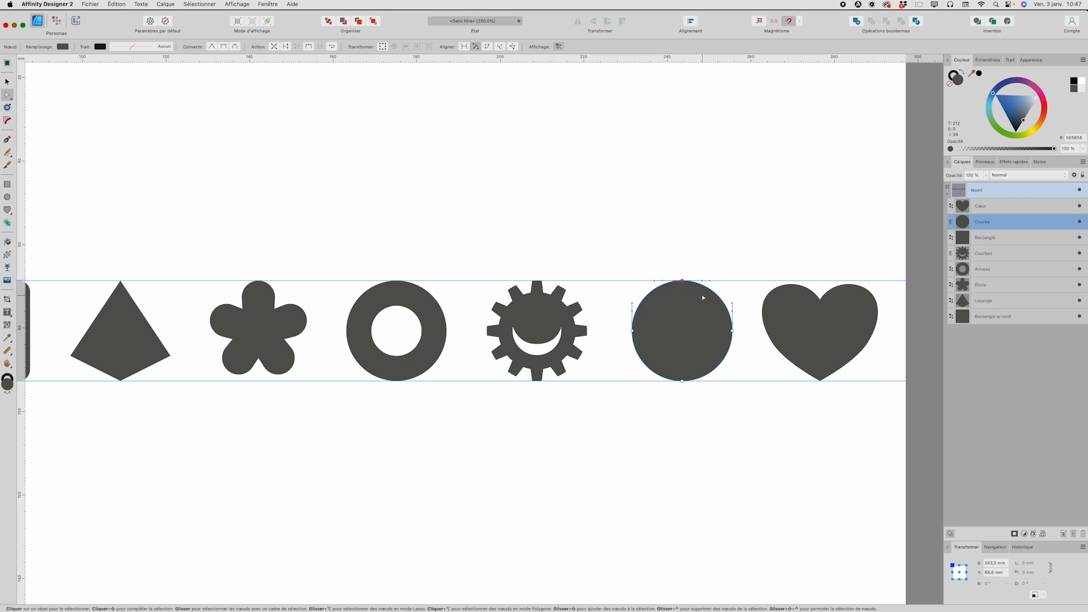
key(Delete)
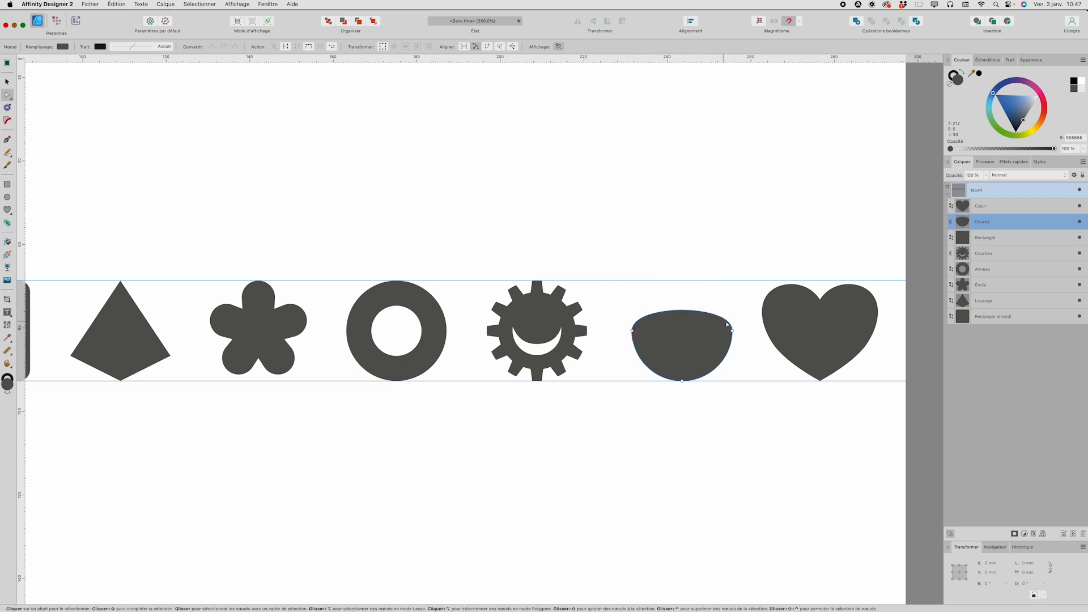
Step: Give the flattened circle a red stroke about 5 pt wide to highlight its outline
click(950, 76)
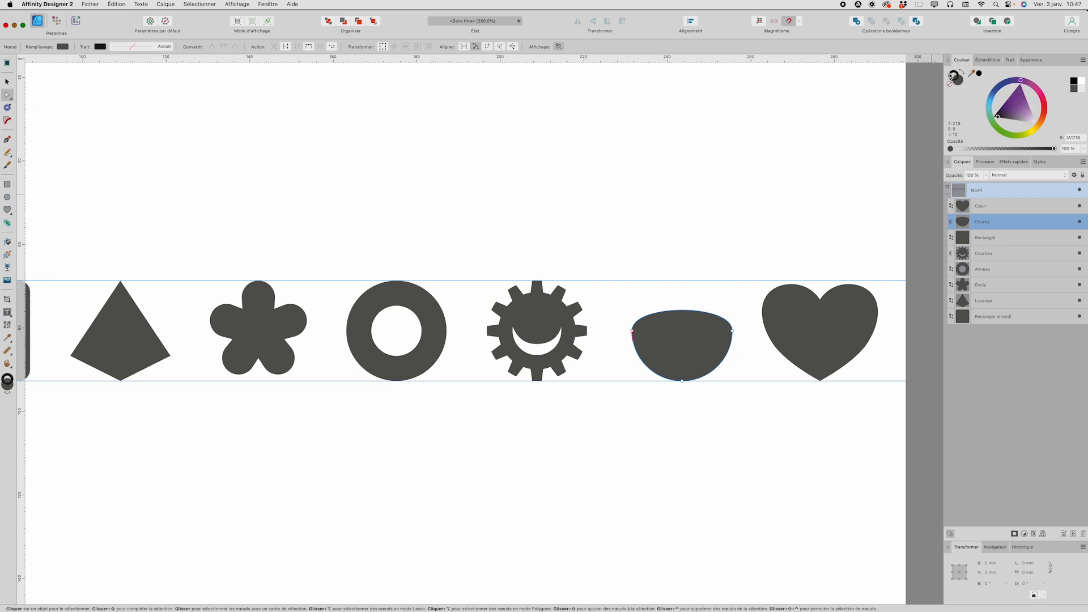
drag(1029, 117, 1045, 123)
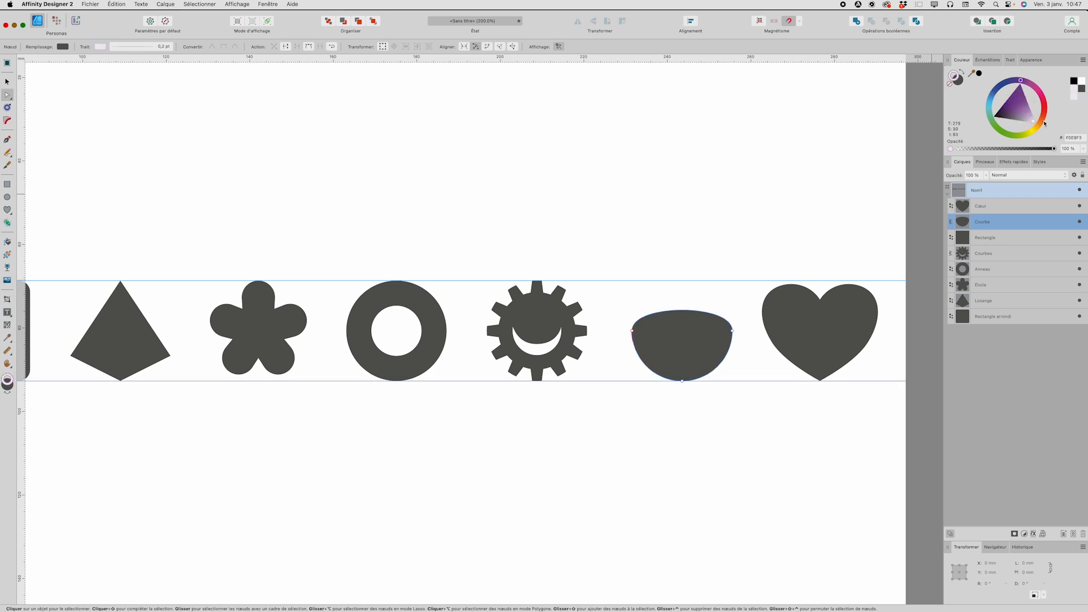
click(1009, 59)
drag(975, 86, 998, 86)
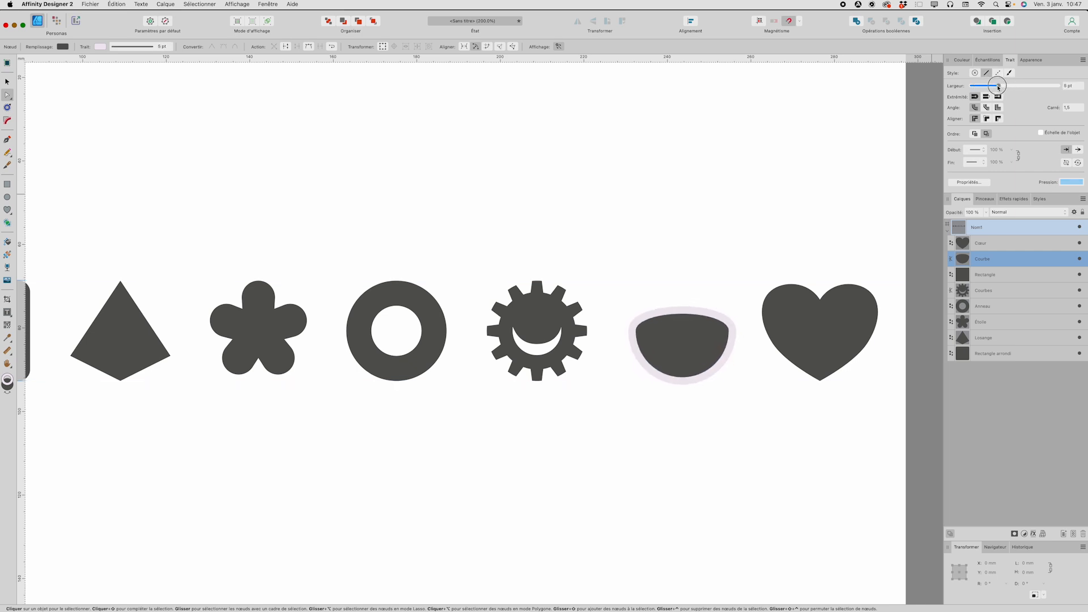
click(978, 62)
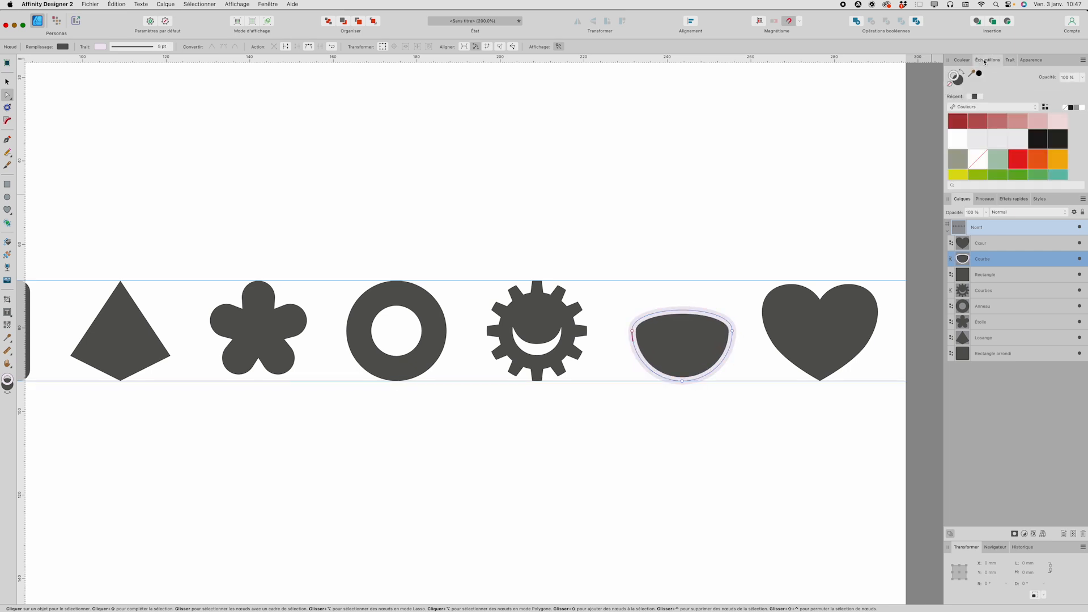
click(957, 133)
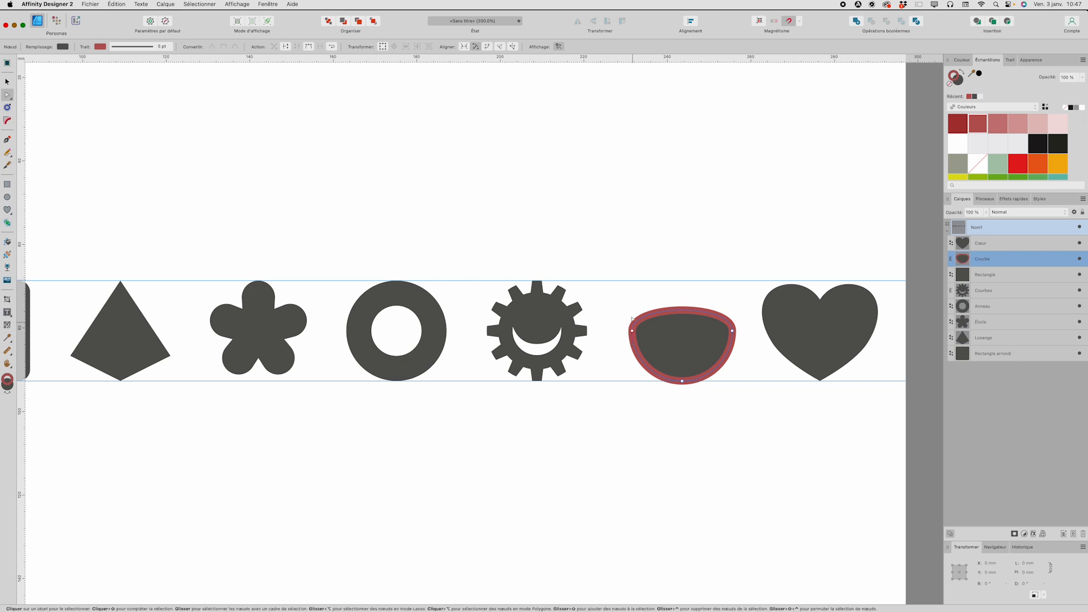
Step: Add a node at the middle of the flattened circle's upper edge and pull it down to form a crescent
scroll(697, 322, down, 2)
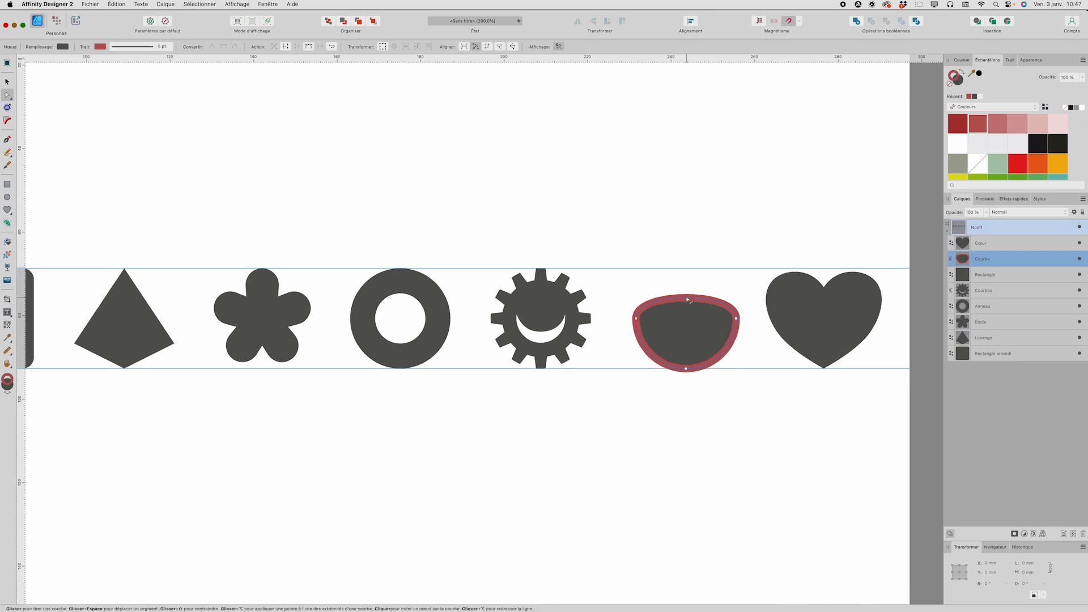
click(686, 296)
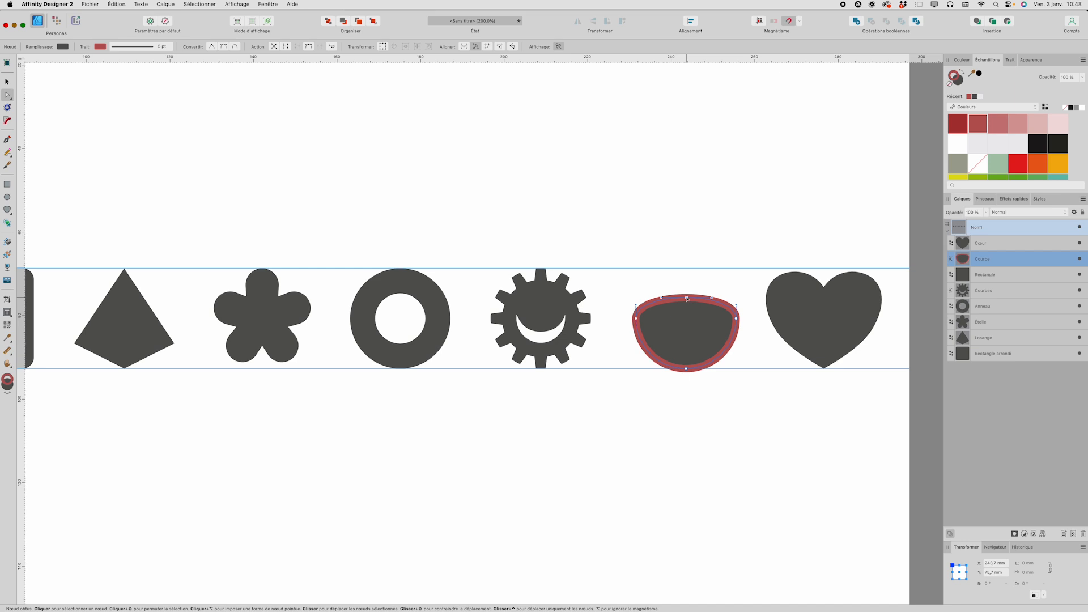
drag(687, 299, 686, 336)
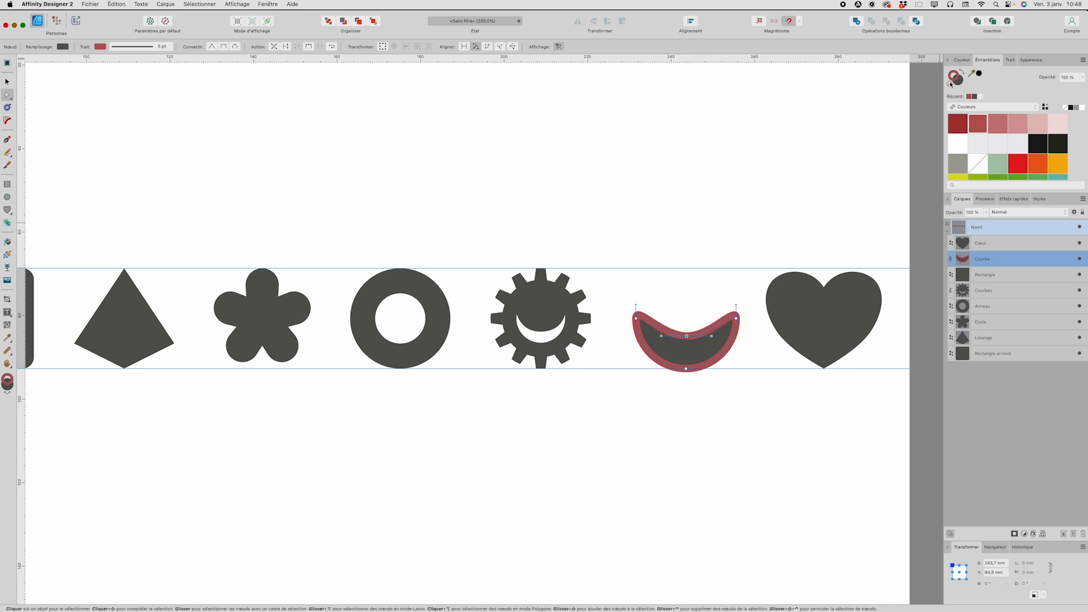
Step: Remove the crescent's stroke and rotate the shape 180° so it arches upward
click(951, 84)
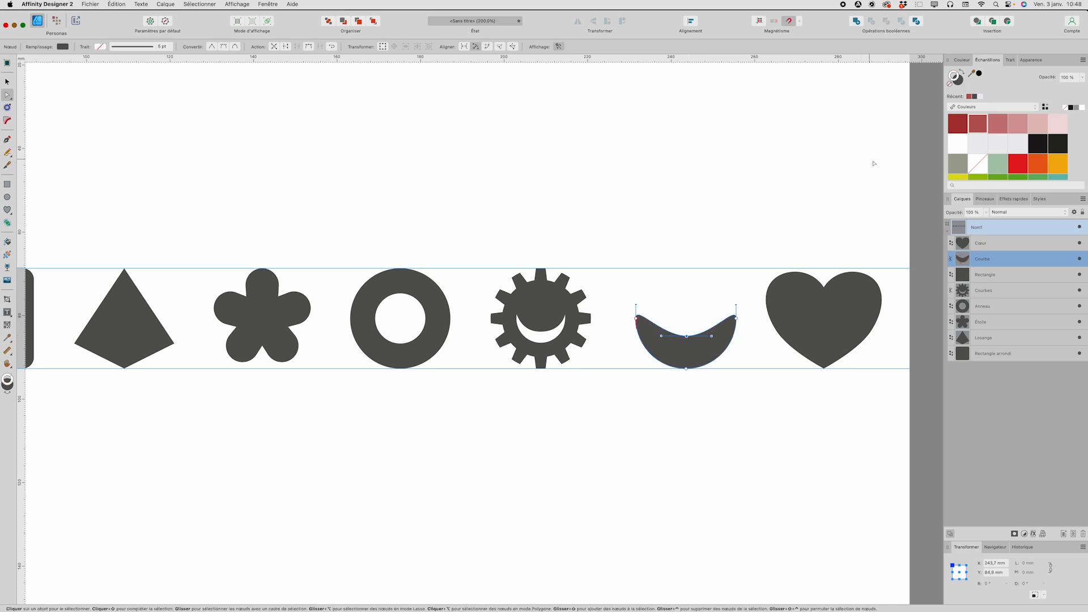
click(6, 65)
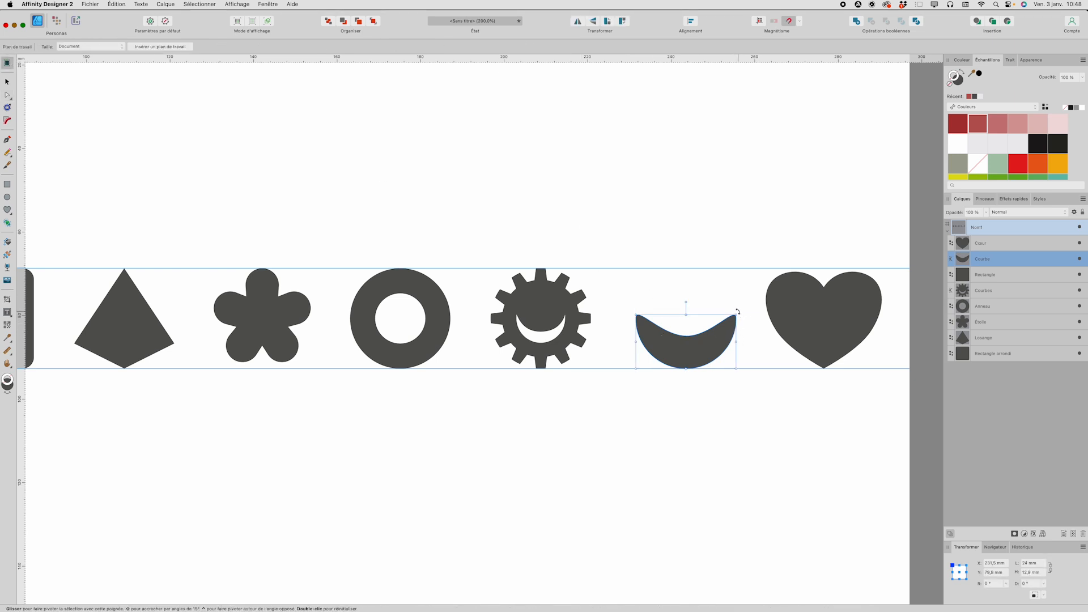
drag(736, 311, 607, 382)
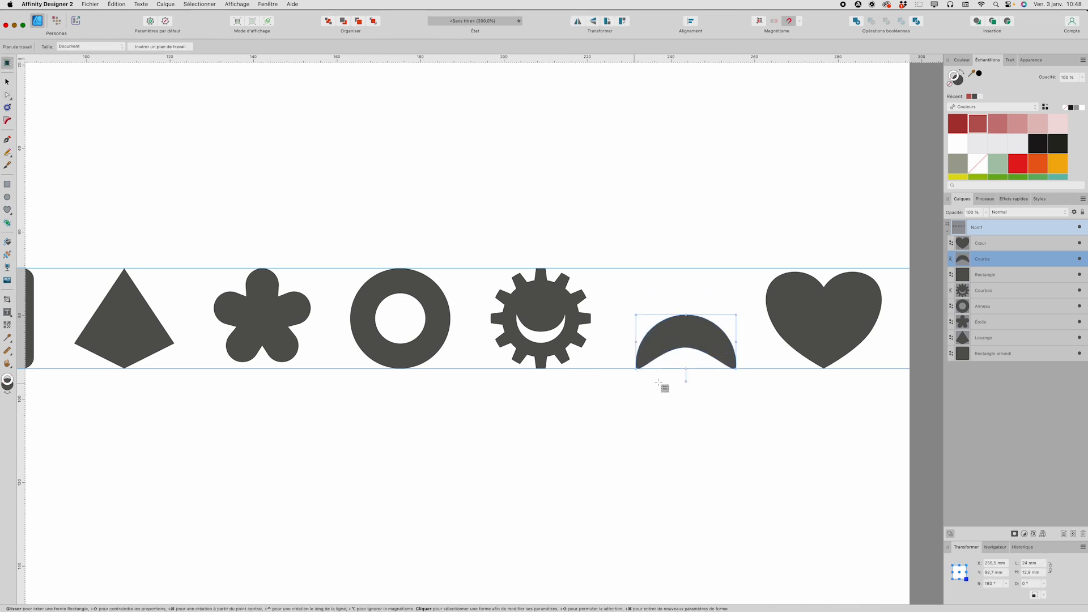
Step: Fill the crescent with white and leave it without a stroke
click(949, 154)
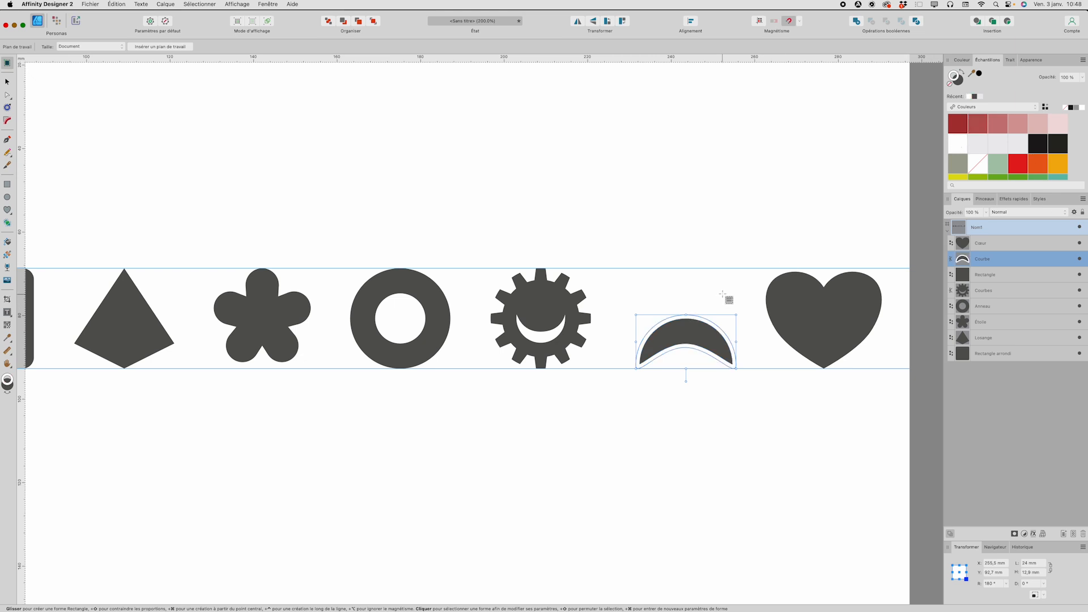
click(952, 84)
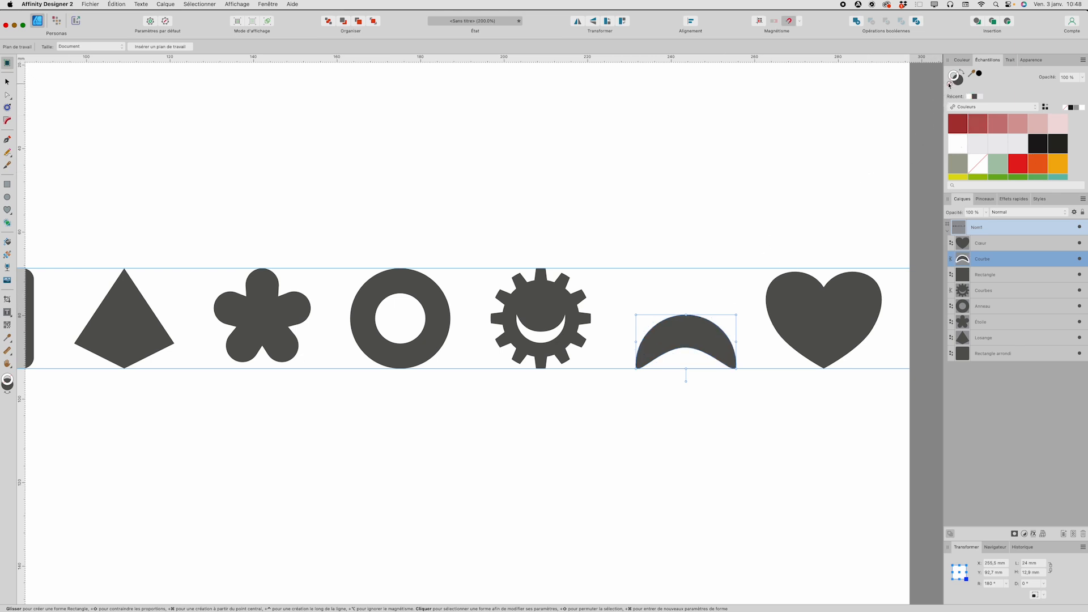
click(961, 82)
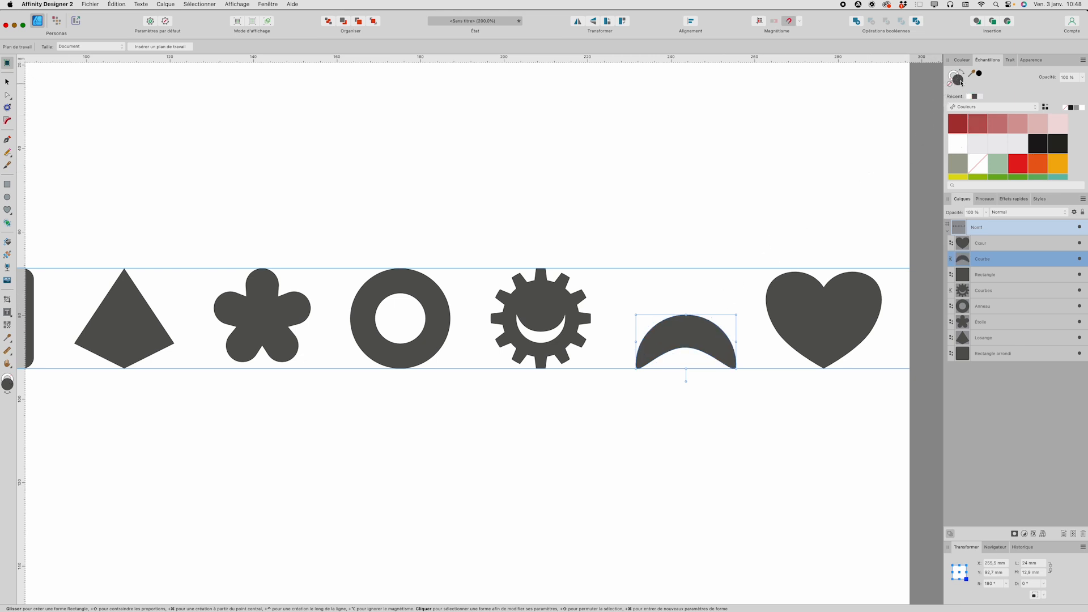
click(957, 146)
Step: Scale the white crescent down to about 4 mm wide and place it on the gear above the smile as the left eye
drag(735, 369, 661, 328)
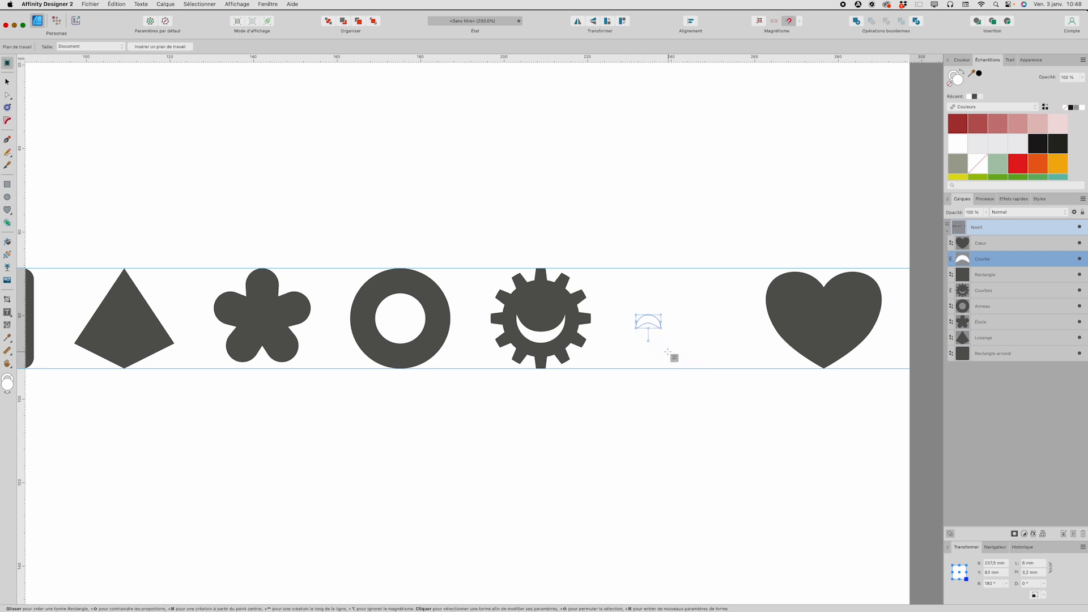
key(c)
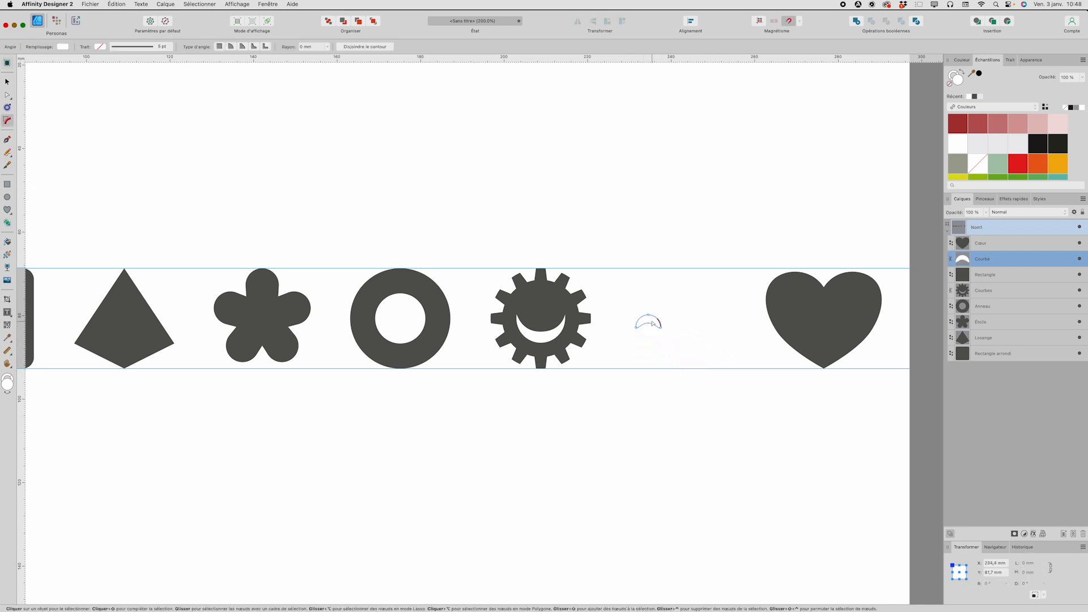
key(v)
drag(654, 323, 529, 306)
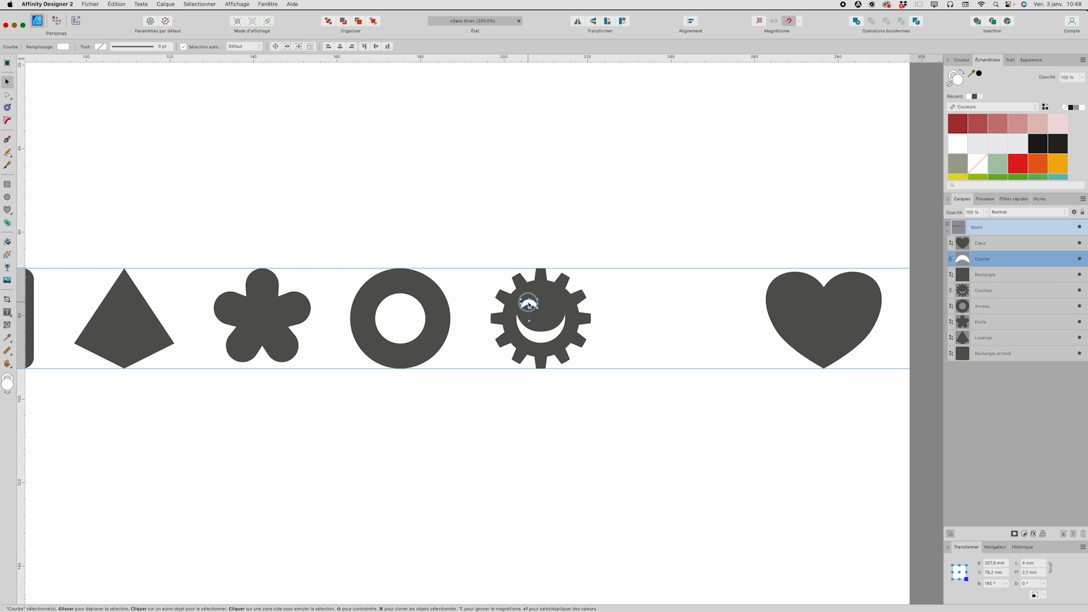
Step: Duplicate the white crescent level with the first as the gear's right eye, and deselect everything
drag(530, 304, 553, 306)
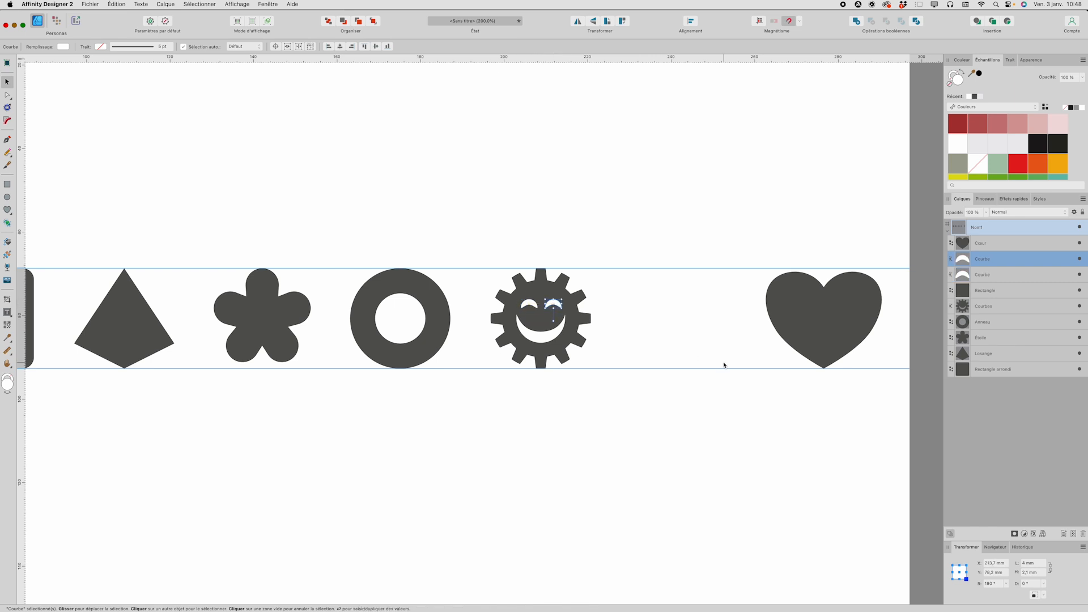
key(super+z)
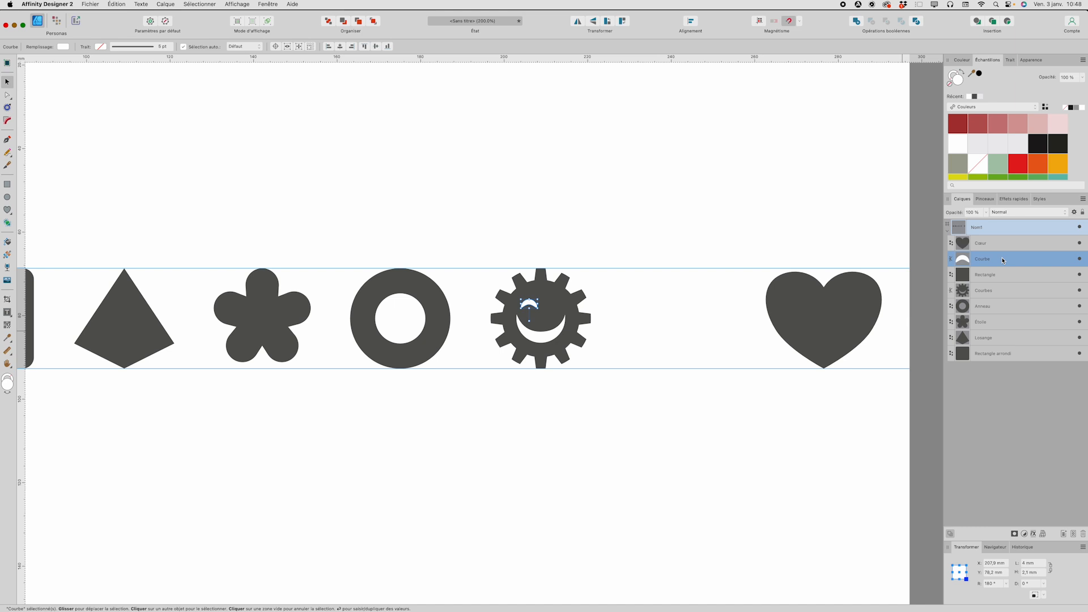
key(super+shift+z)
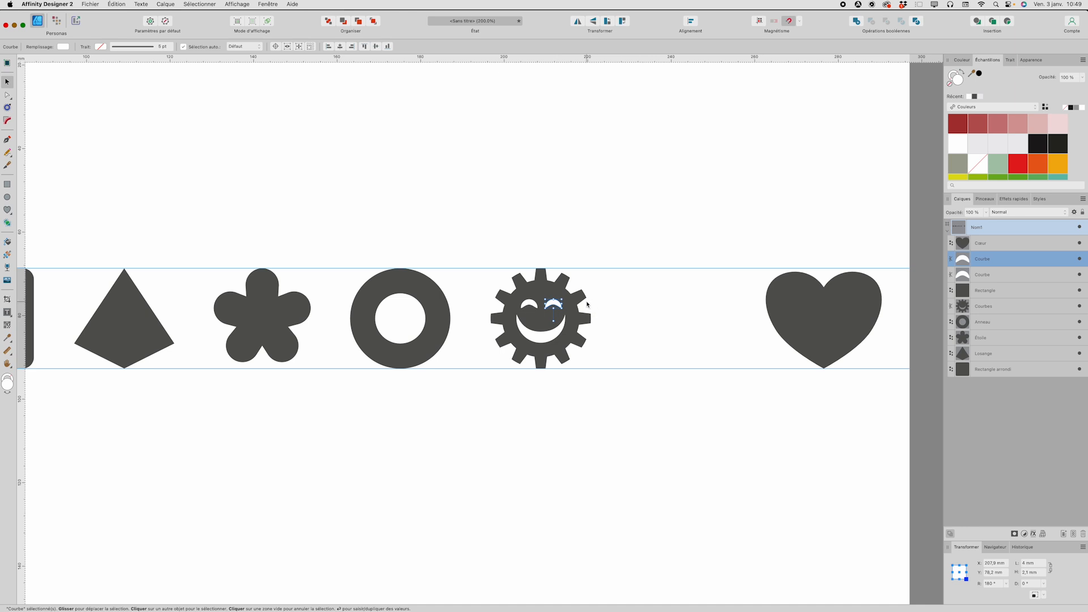
scroll(587, 305, left, 3)
click(555, 224)
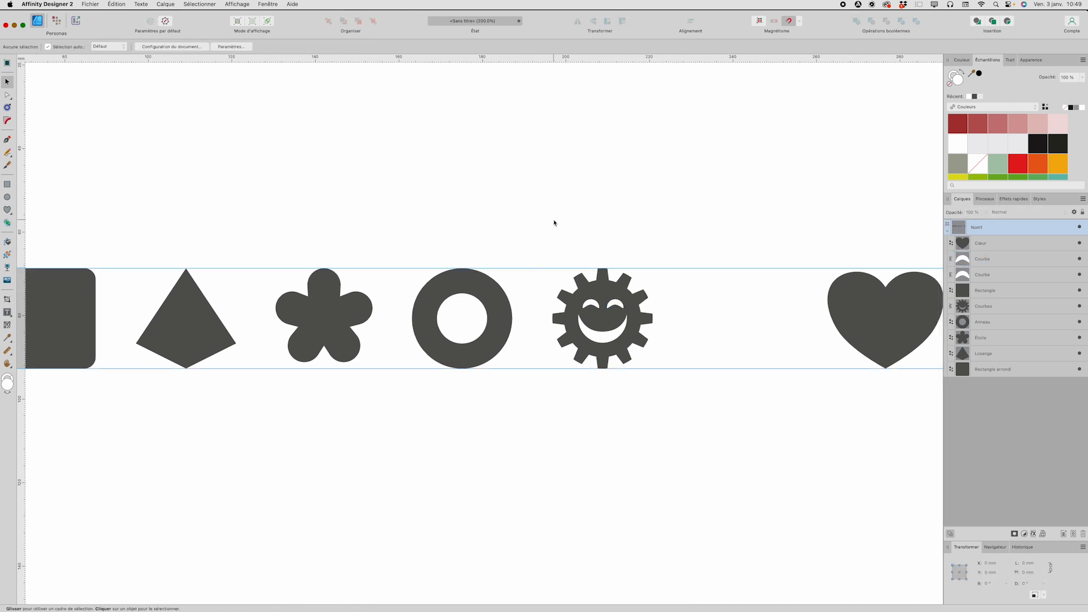
Step: Fill the smiling gear with red
click(614, 335)
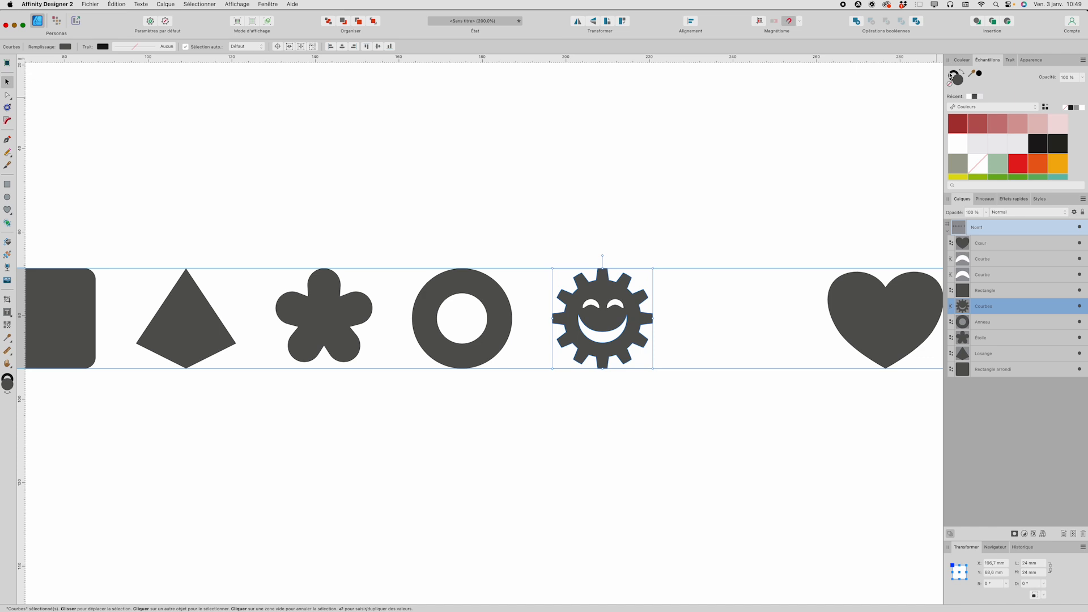
click(950, 85)
click(958, 79)
click(1019, 166)
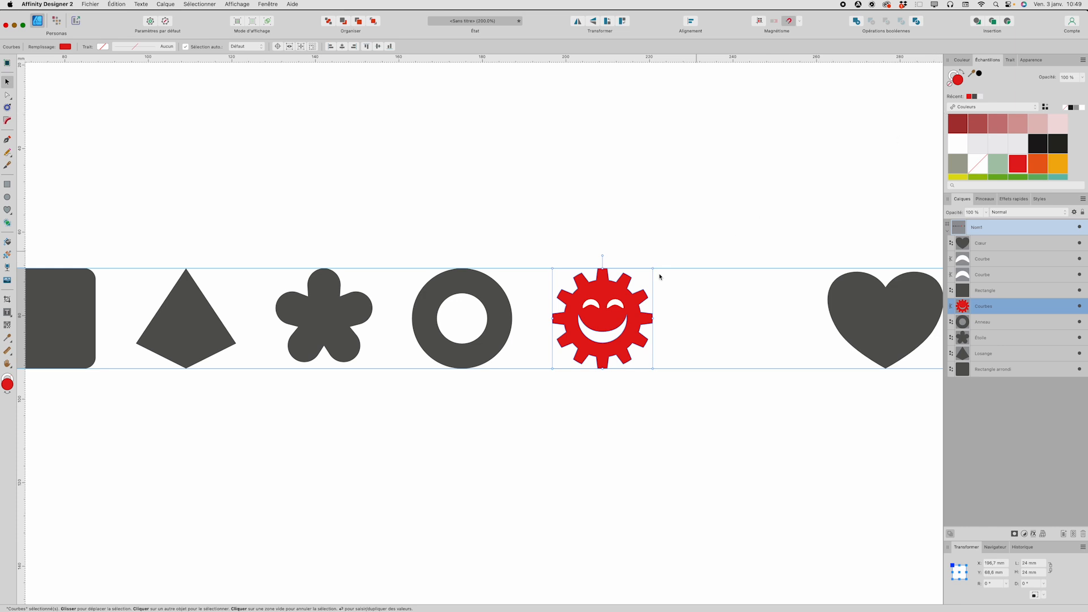
Step: Subtract the two white eye crescents from the gear so they become real cut-outs
double_click(612, 306)
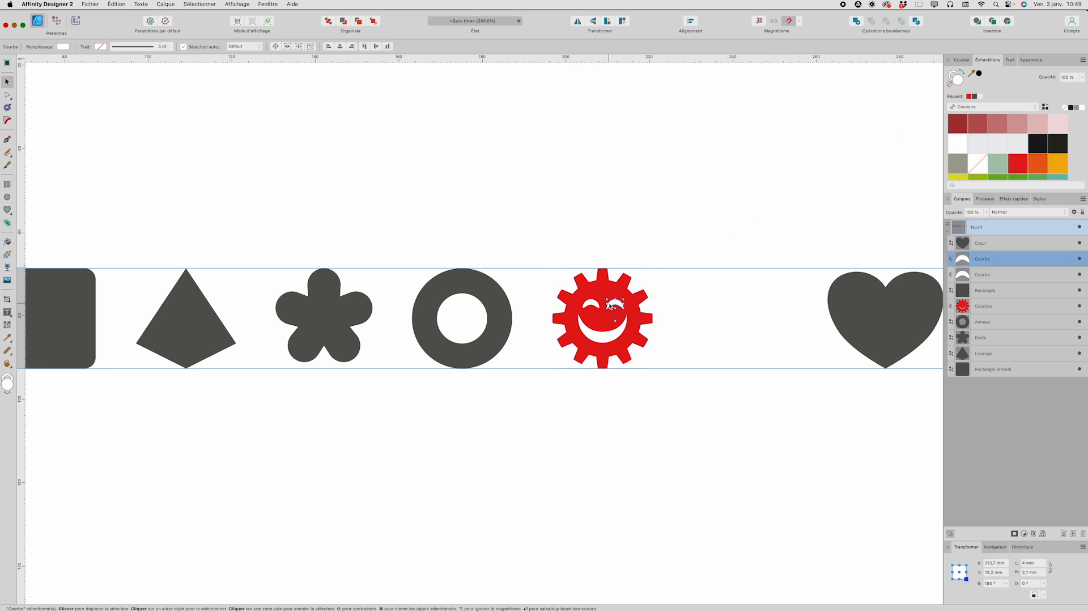
click(567, 259)
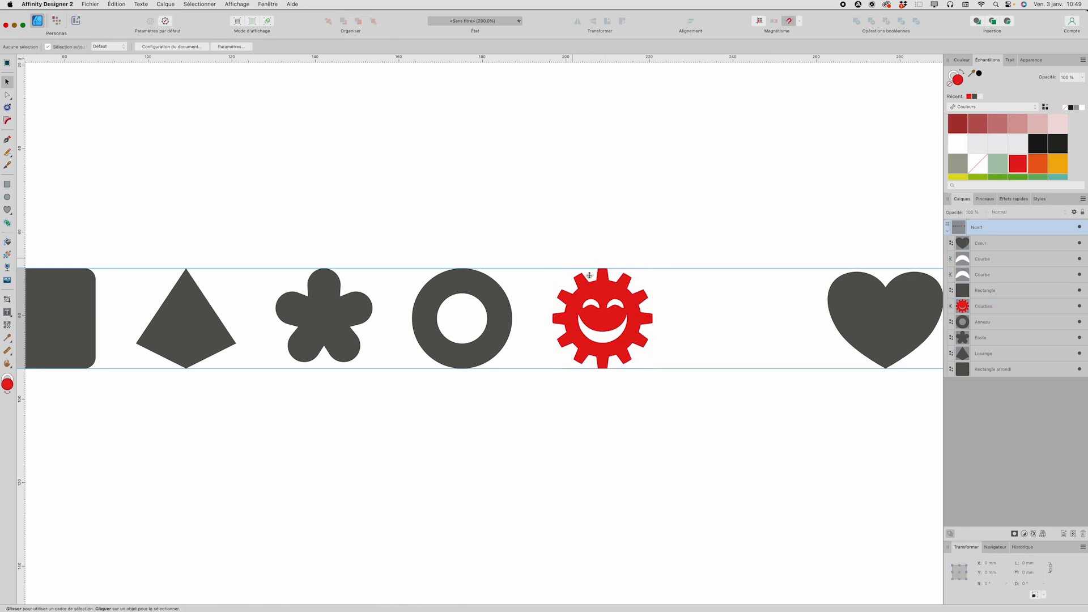
double_click(592, 305)
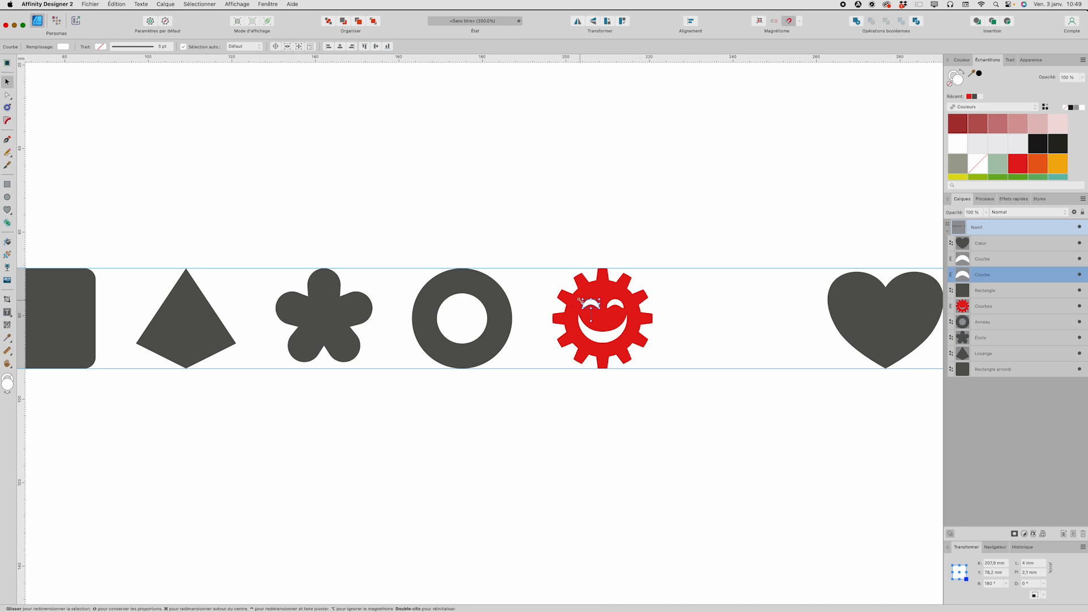
shift+click(620, 307)
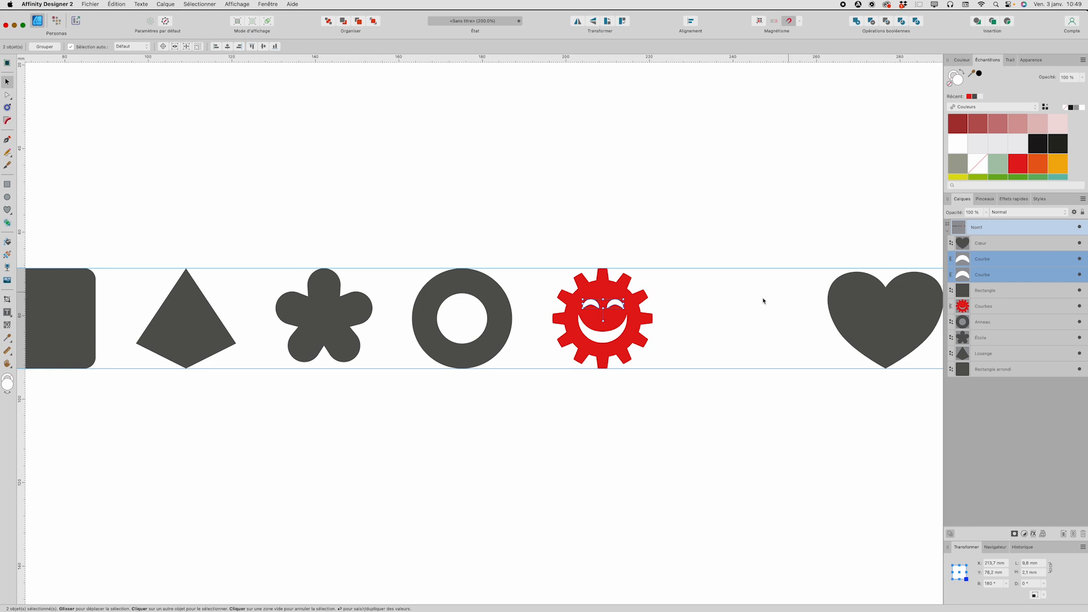
shift+click(604, 291)
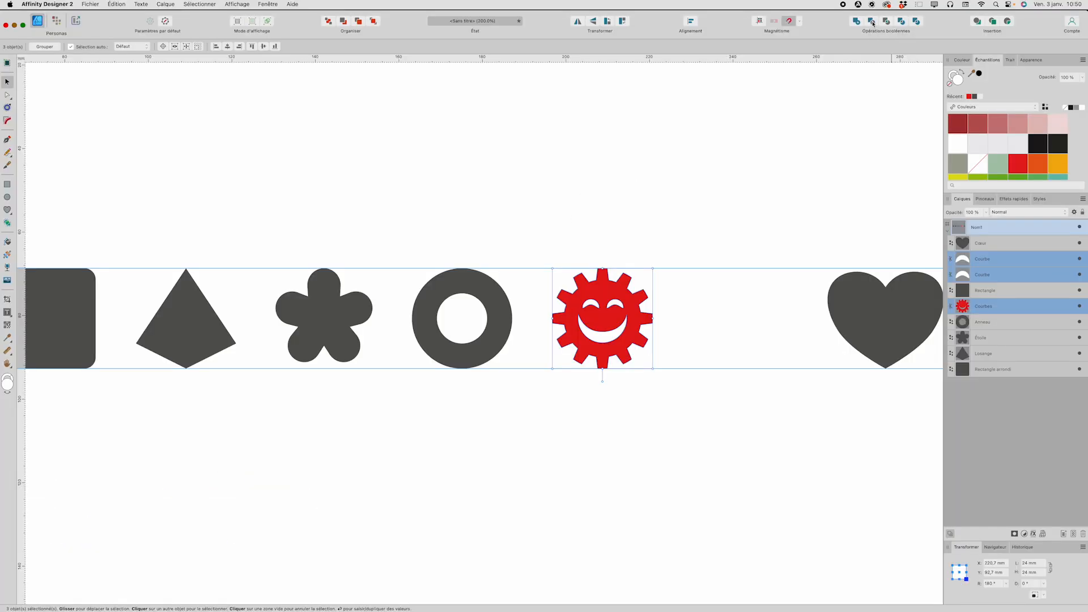
click(629, 26)
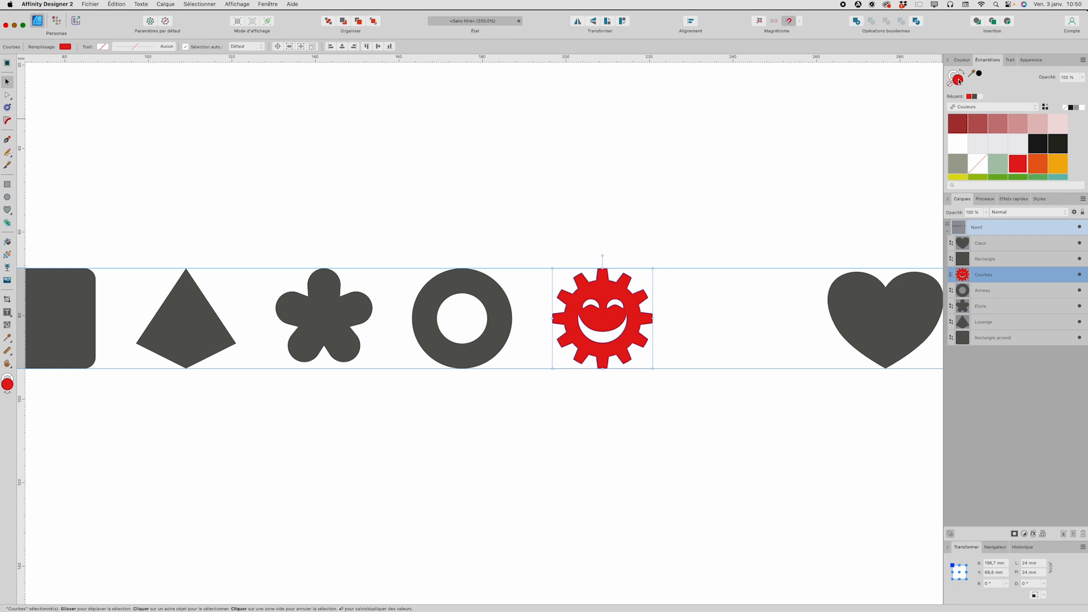
Step: Try orange fills on the cut-out gear, settle on medium blue, and deselect it
click(1039, 164)
click(1055, 165)
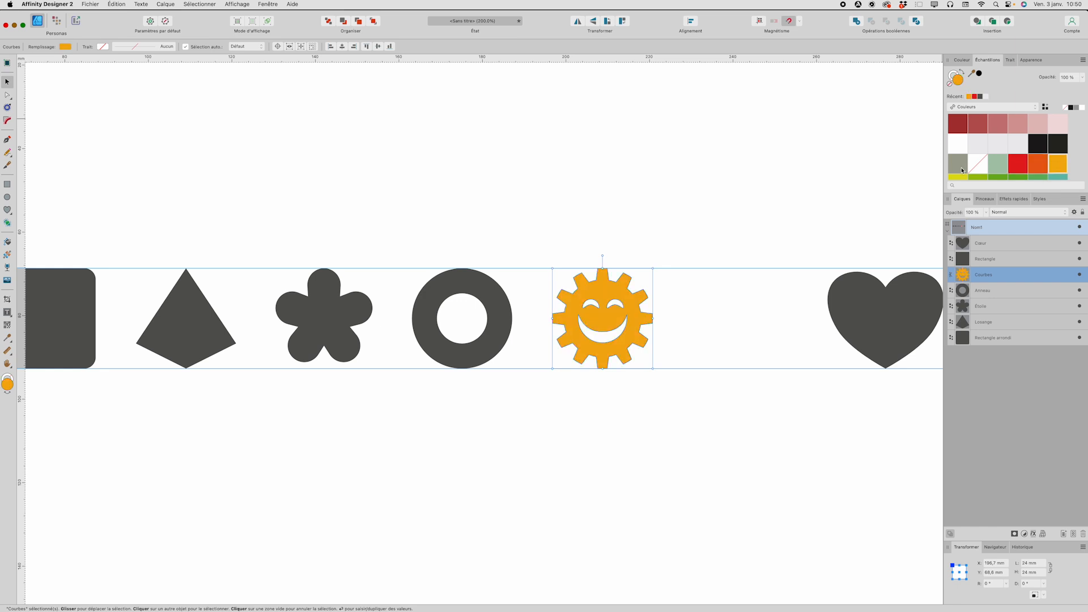
scroll(979, 158, down, 2)
click(979, 158)
click(685, 163)
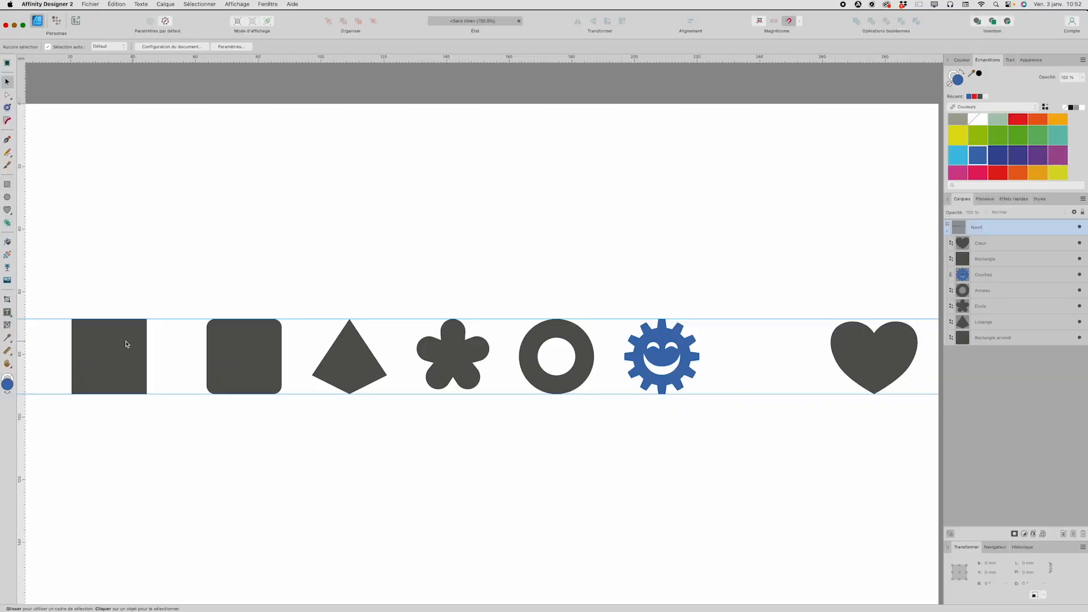
Step: Move the plain square into the gap between the gear and the heart, and convert it to curves
click(126, 344)
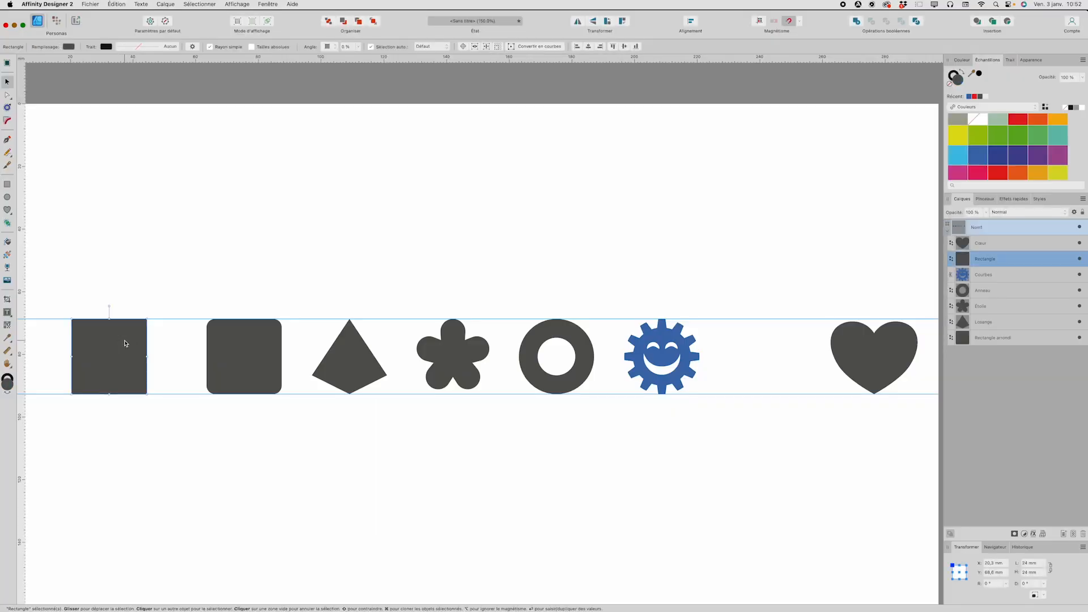
drag(159, 347, 767, 357)
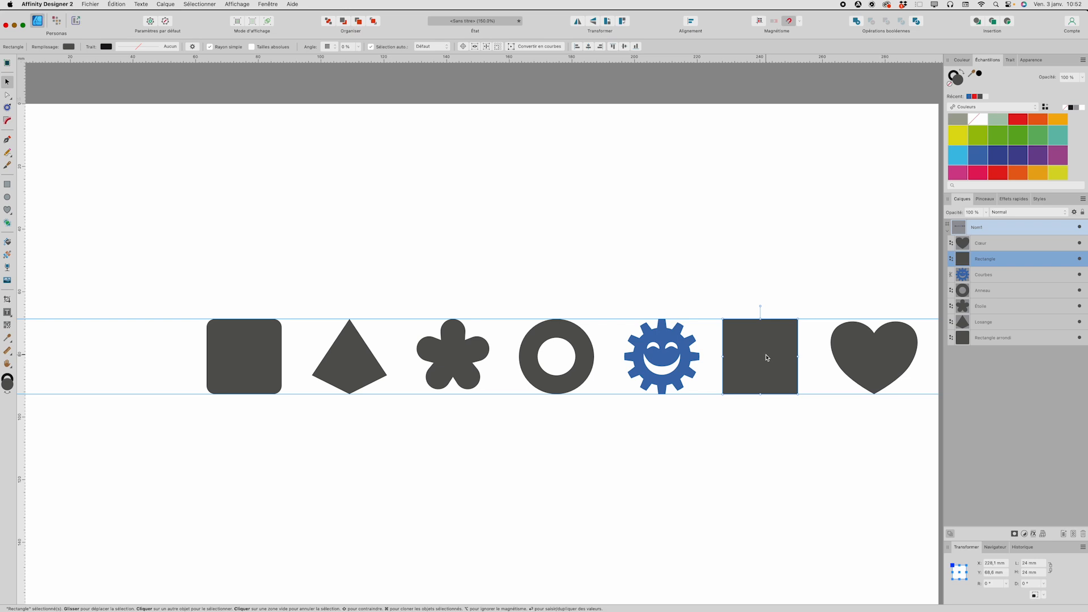
key(a)
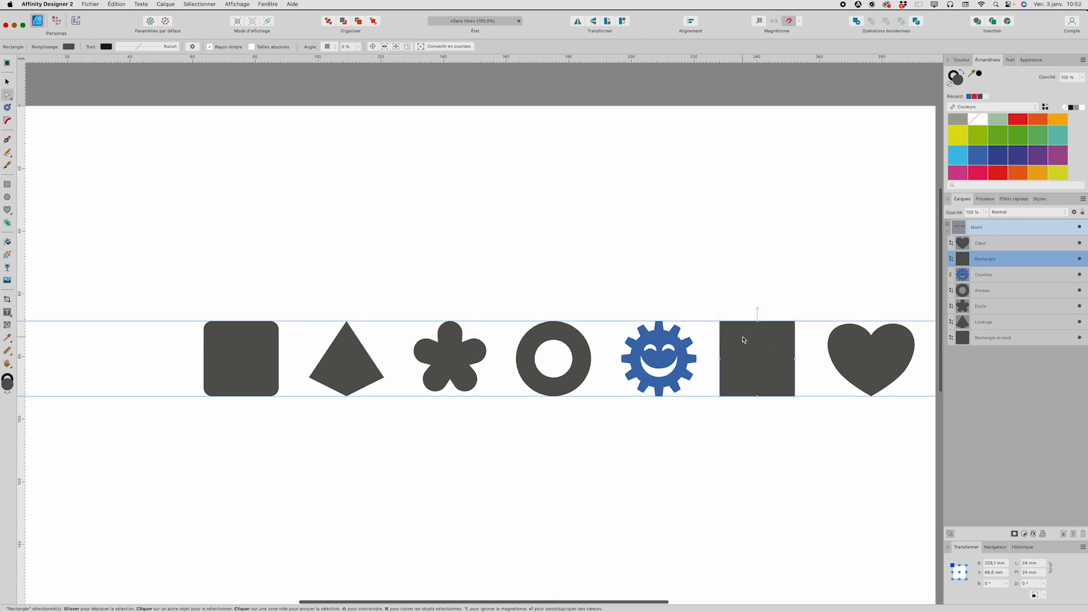
scroll(751, 344, left, 2)
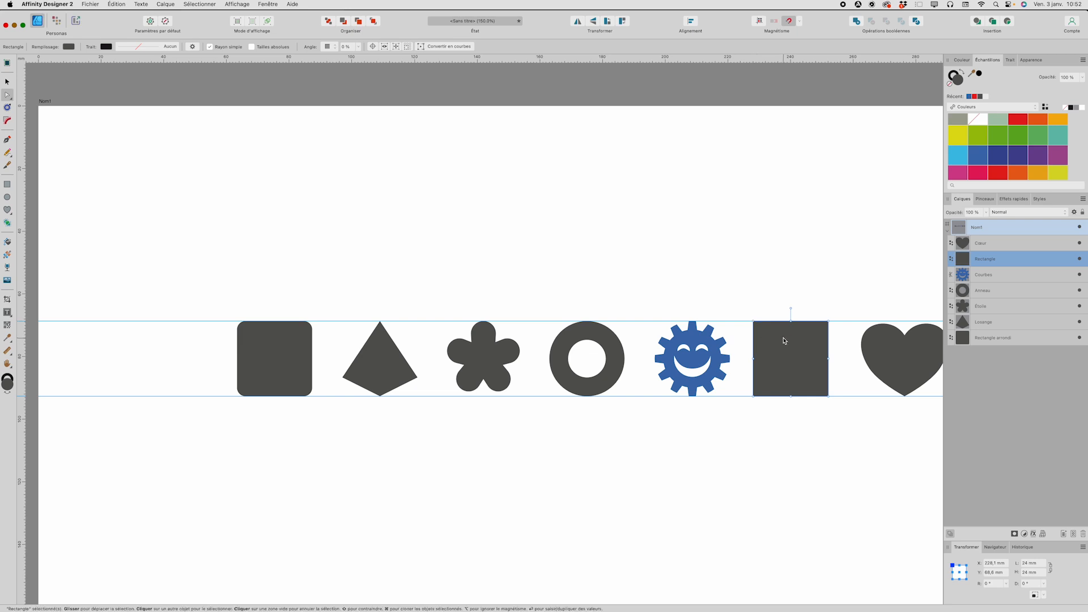
key(super+Return)
scroll(785, 337, right, 3)
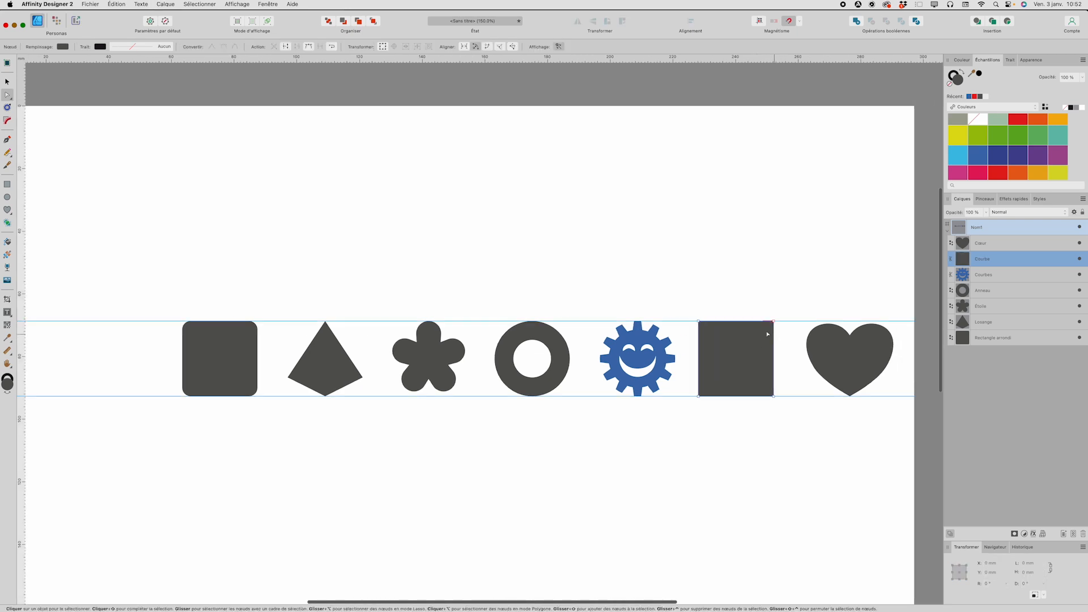
Step: Convert the heart shape to curves
click(855, 366)
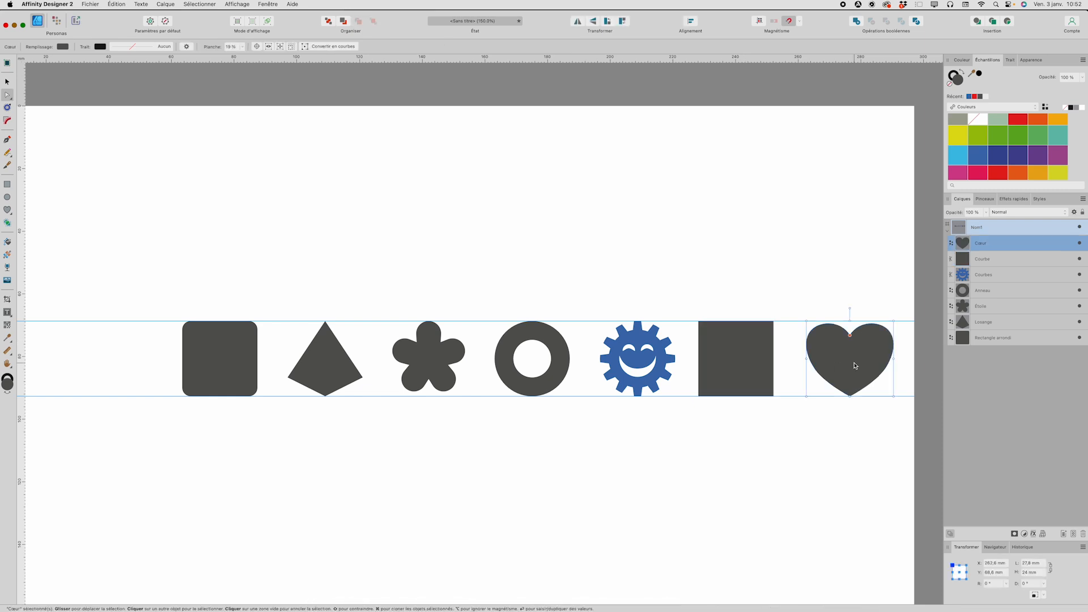
key(super+Return)
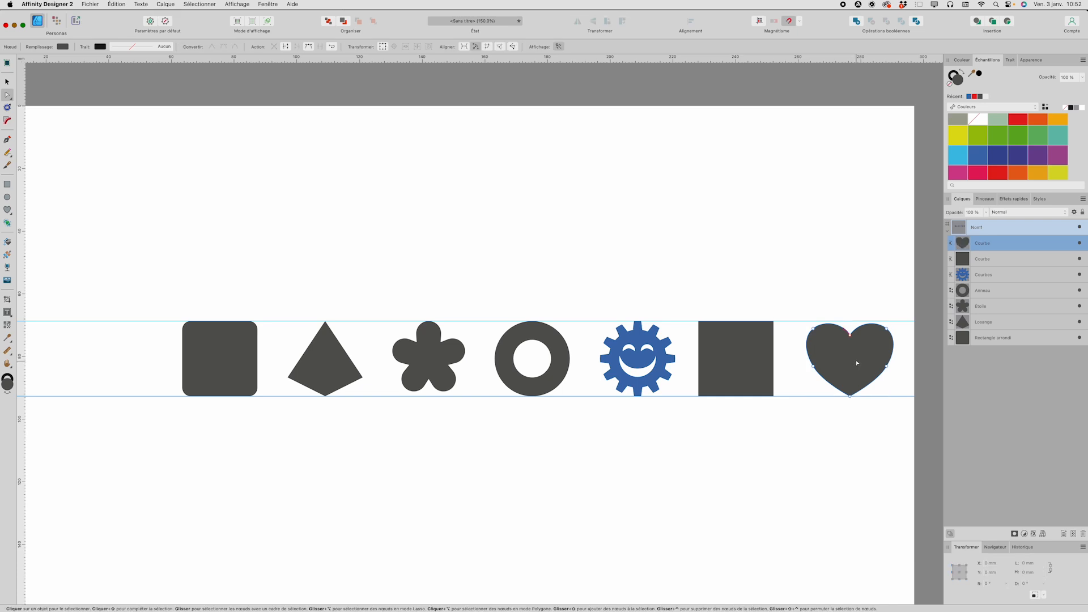
click(7, 62)
click(529, 225)
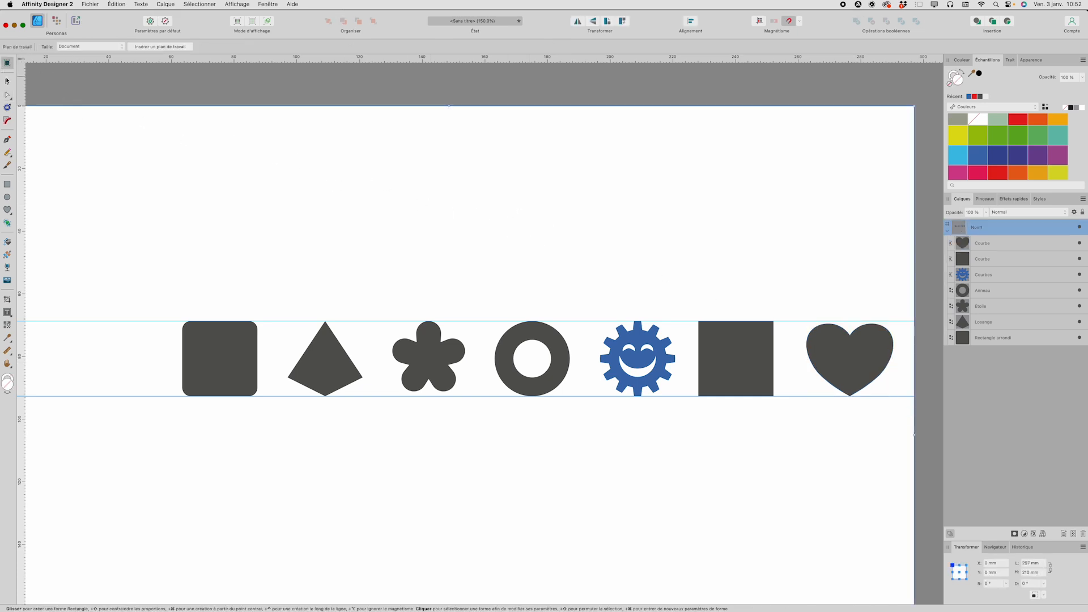
Step: Fill the heart with dark blue and the neighbouring square with green, and deselect everything
key(v)
click(832, 364)
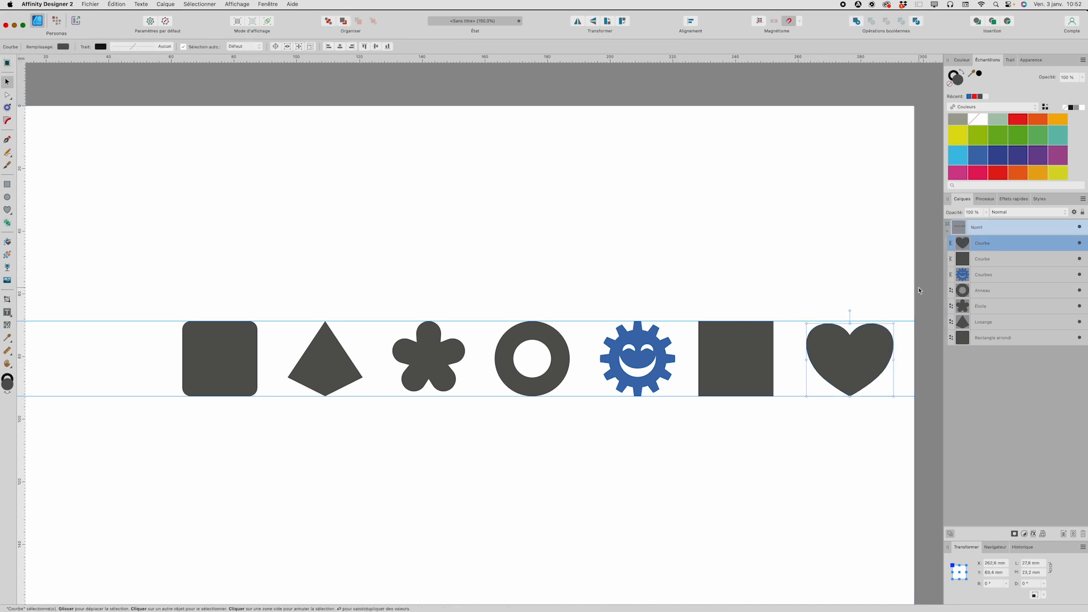
click(997, 155)
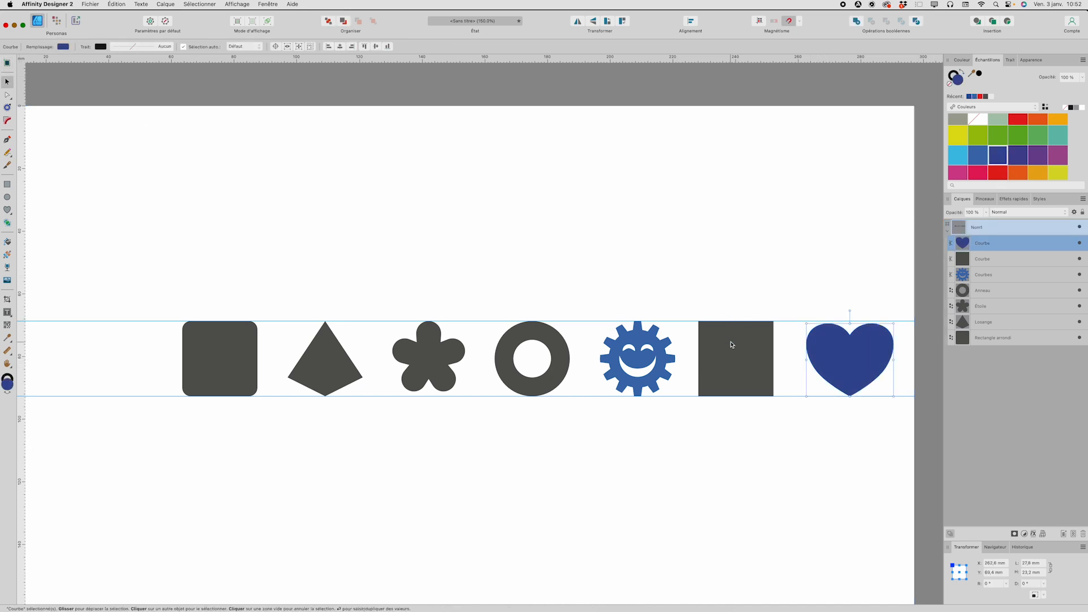
click(734, 348)
click(1026, 139)
click(750, 220)
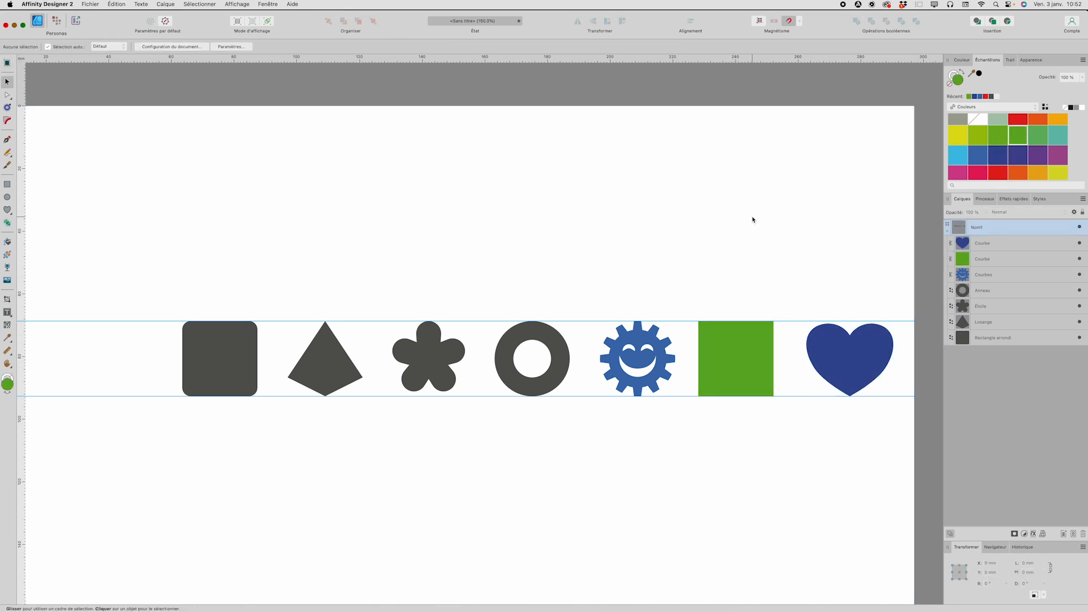
Step: Overlap the heart on the green square's right side and scale it to 24 mm high, matching the guides
drag(841, 361, 763, 357)
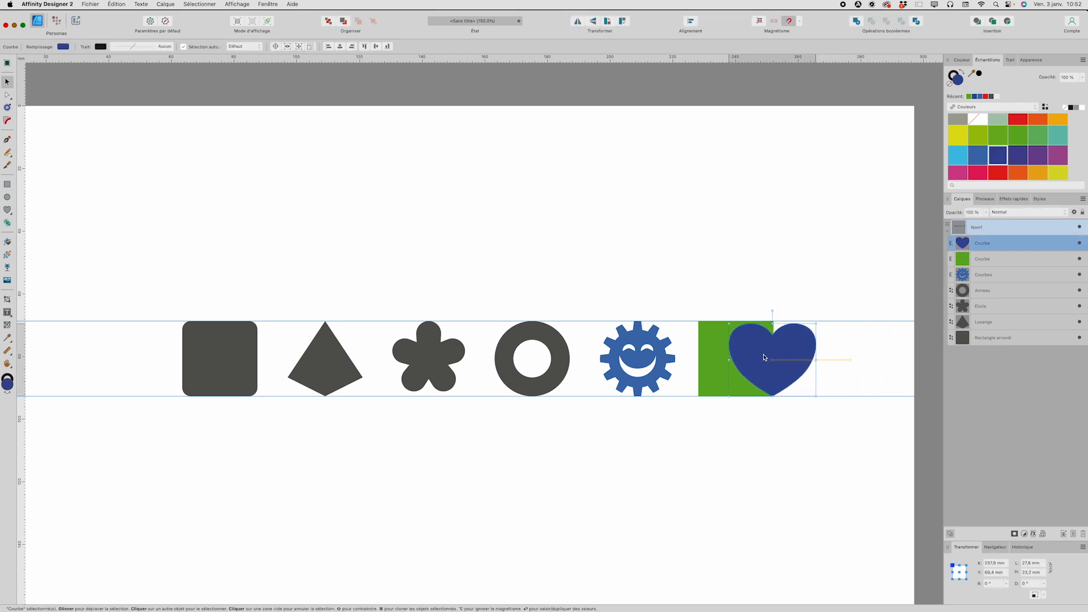
scroll(793, 332, down, 1)
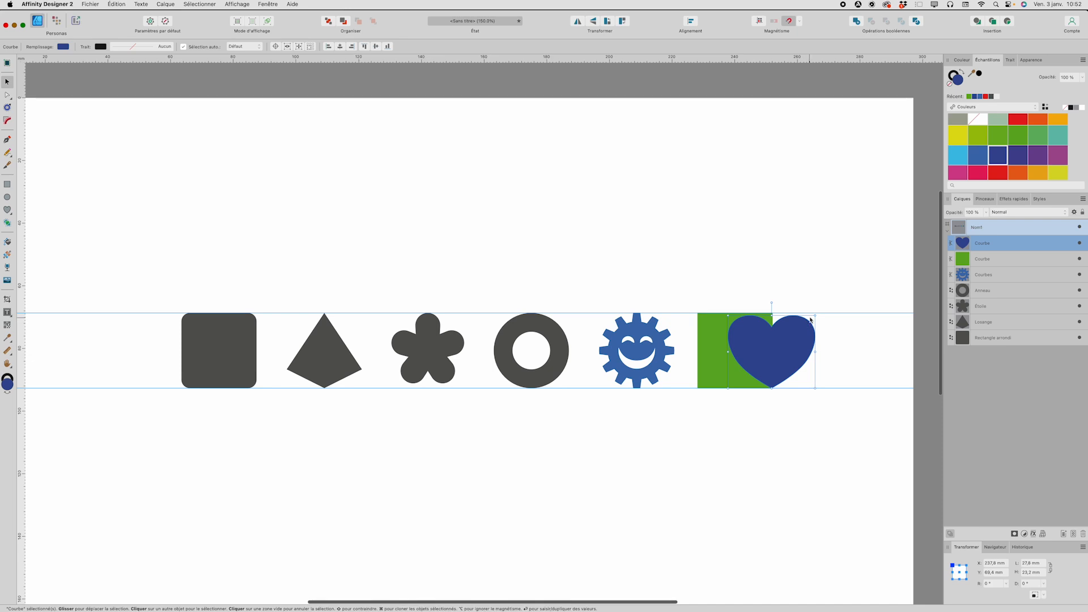
drag(816, 315, 821, 315)
drag(794, 350, 794, 350)
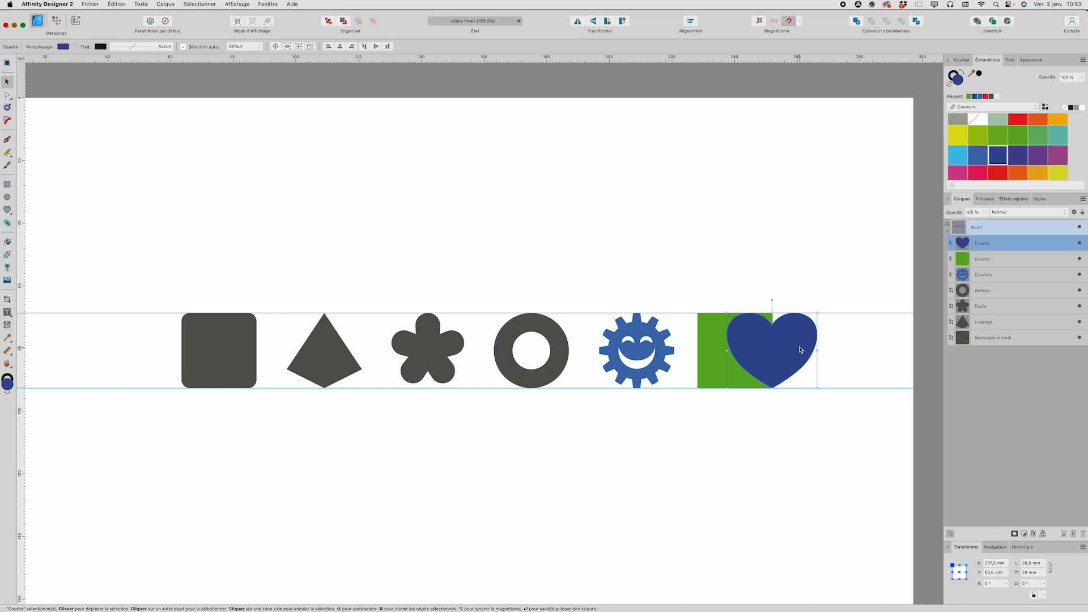
Step: Select the green square with the heart, and try the Add and Subtract Boolean operations on them, undoing each
shift+click(703, 346)
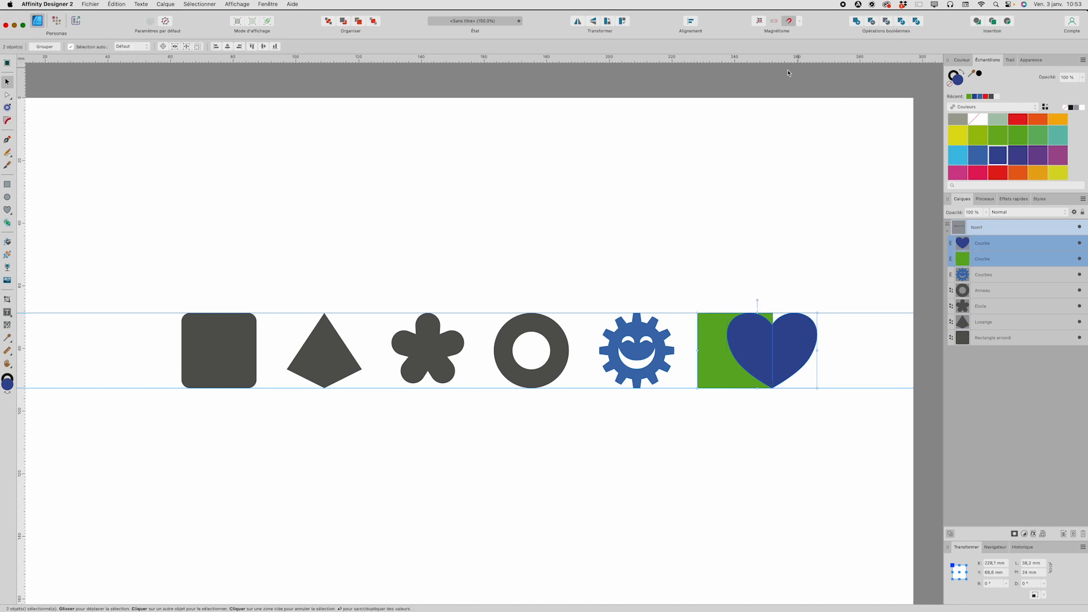
click(856, 22)
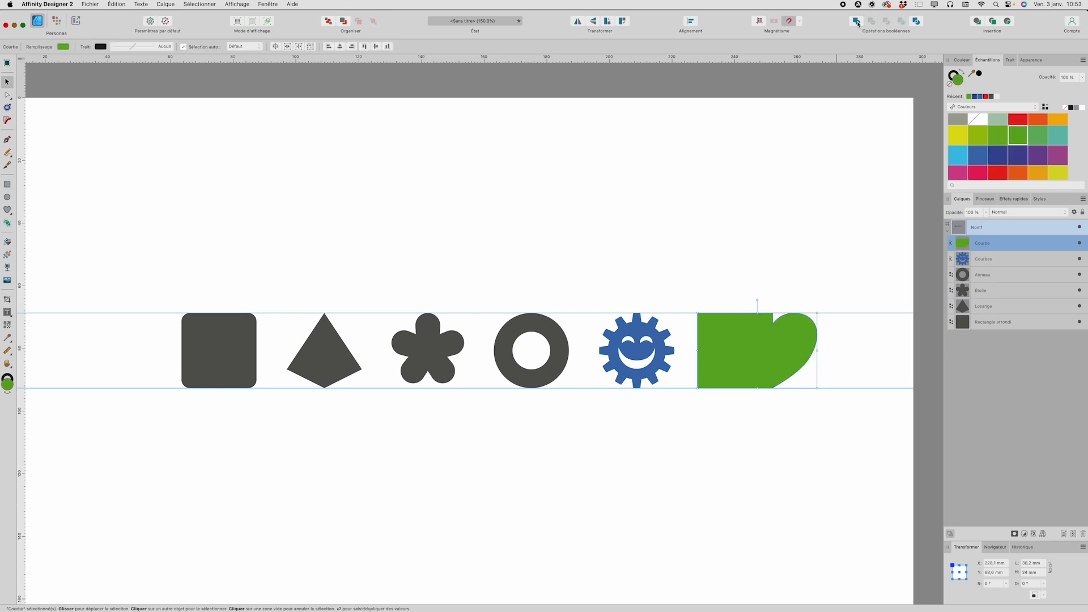
key(super+z)
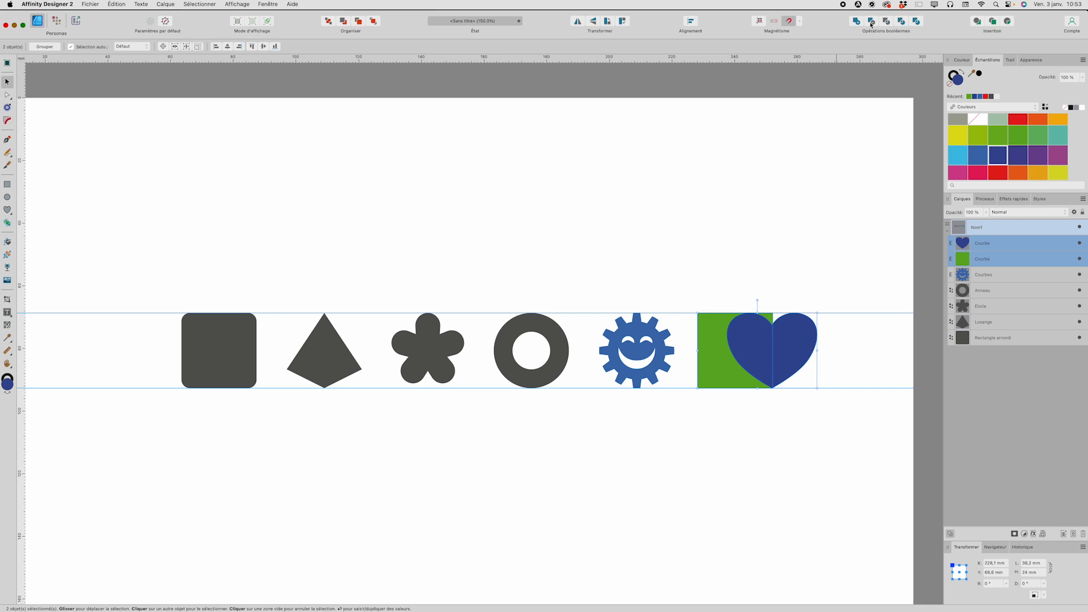
click(871, 22)
key(super+z)
Step: Try the Intersect operation on the heart and square, undo it, and try the exclusive-or (XOR) operation
click(886, 21)
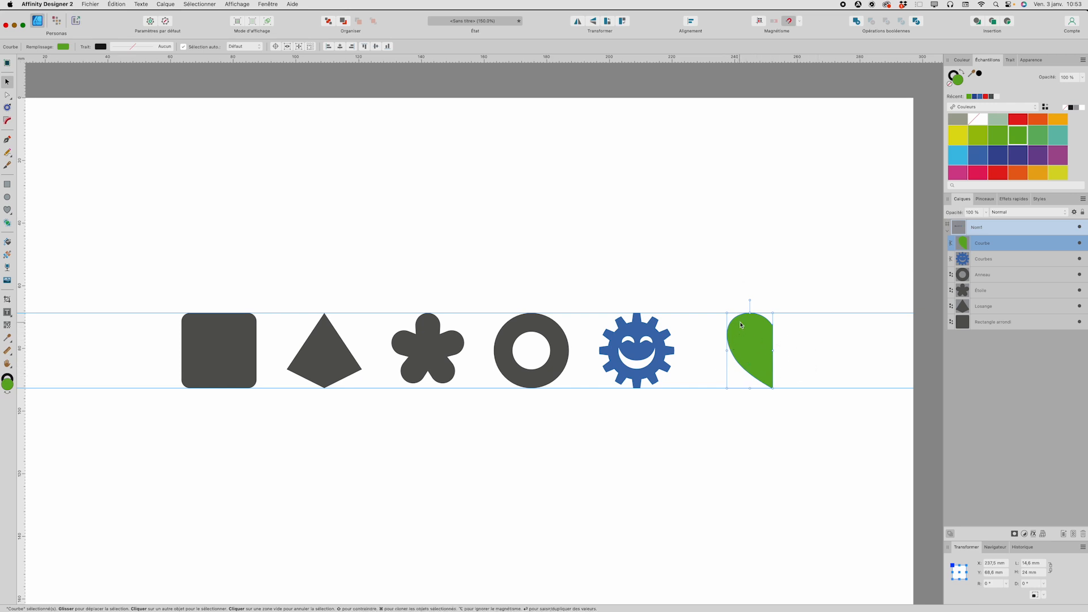
key(super+z)
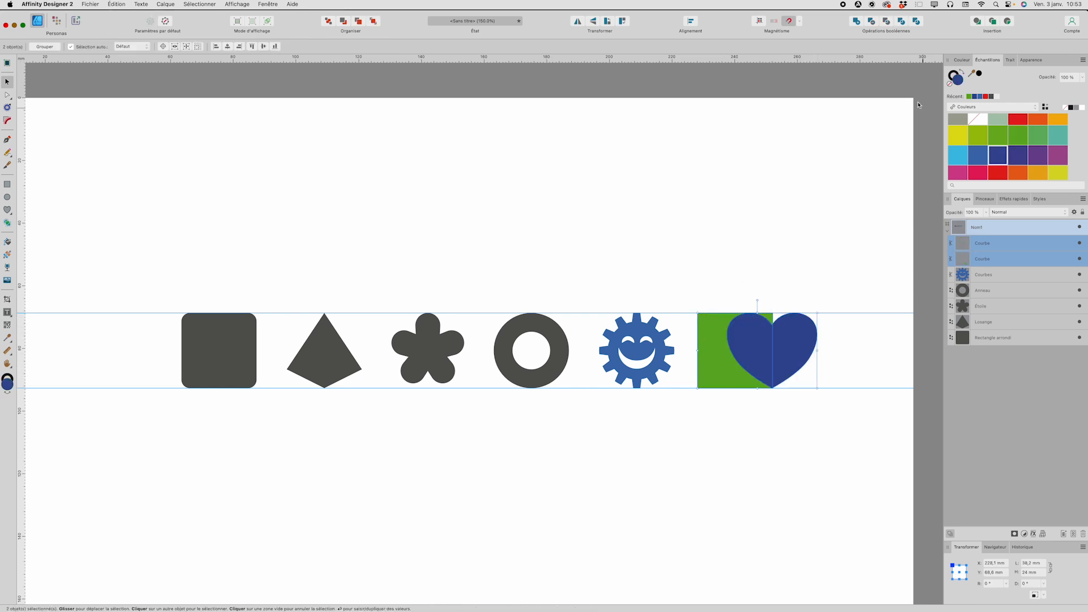
click(902, 24)
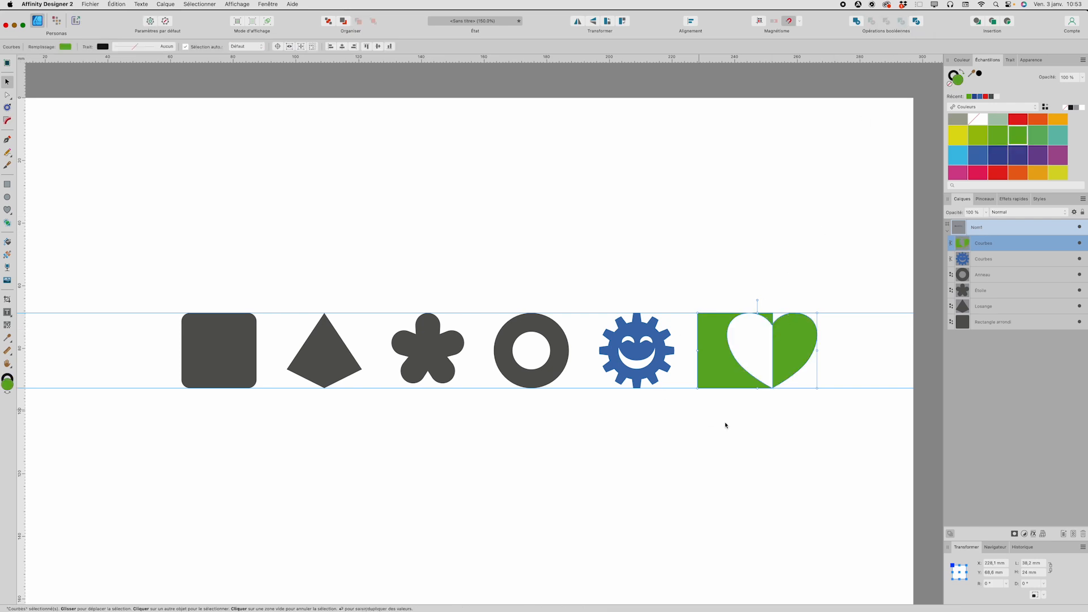
Step: Divide the overlapping heart and square into separate pieces, and deselect everything
click(916, 22)
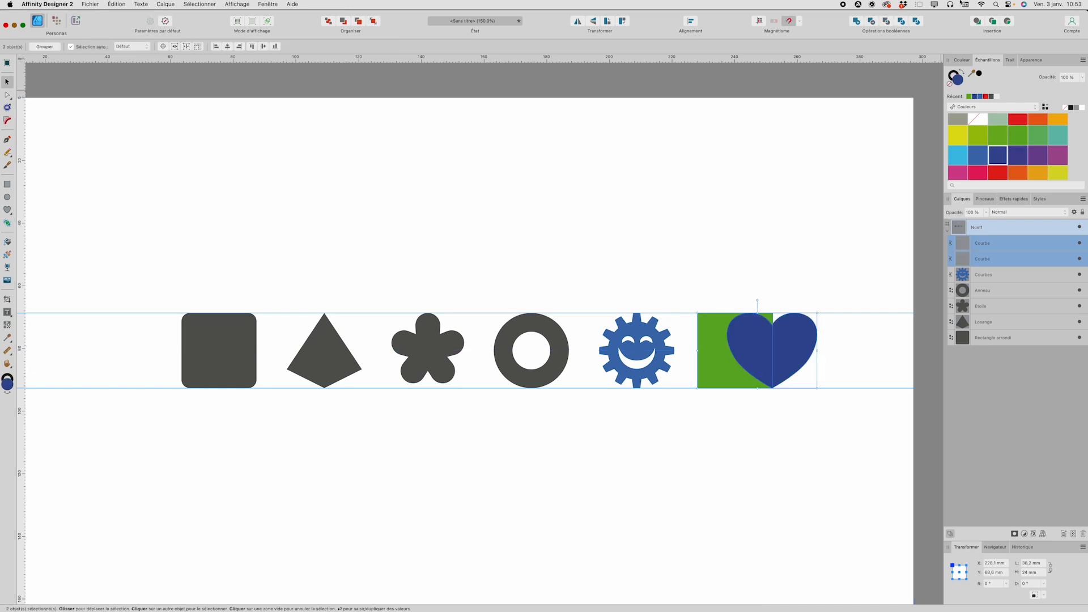
click(918, 21)
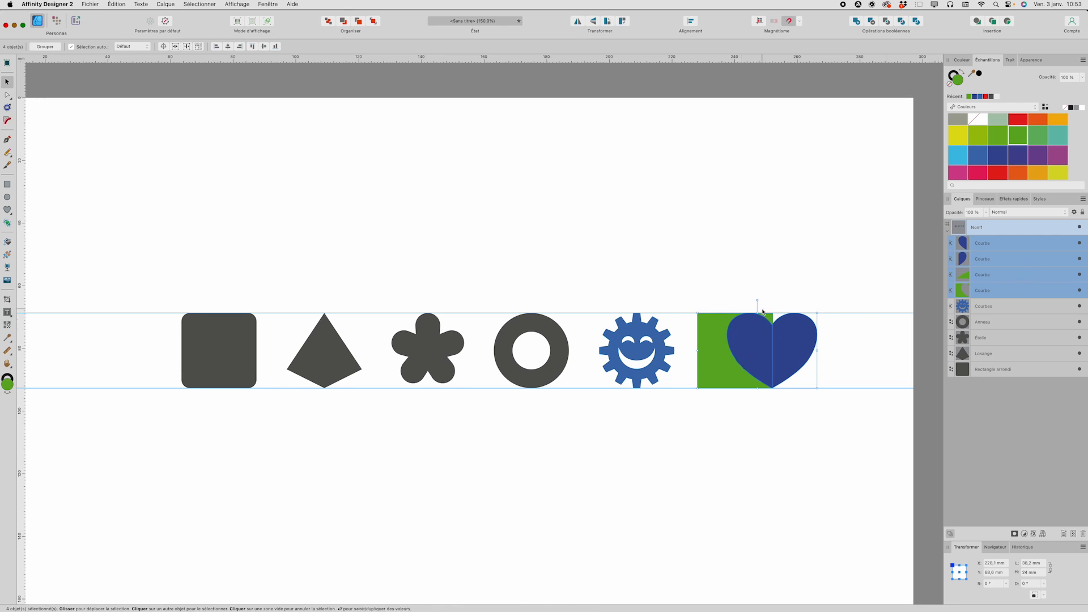
key(a)
click(761, 278)
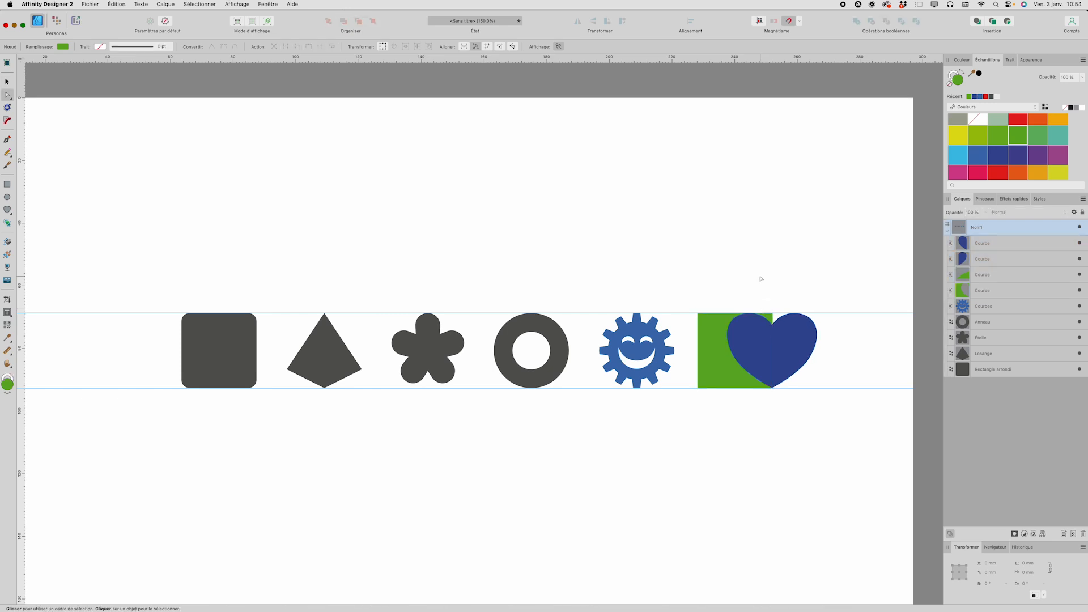
key(v)
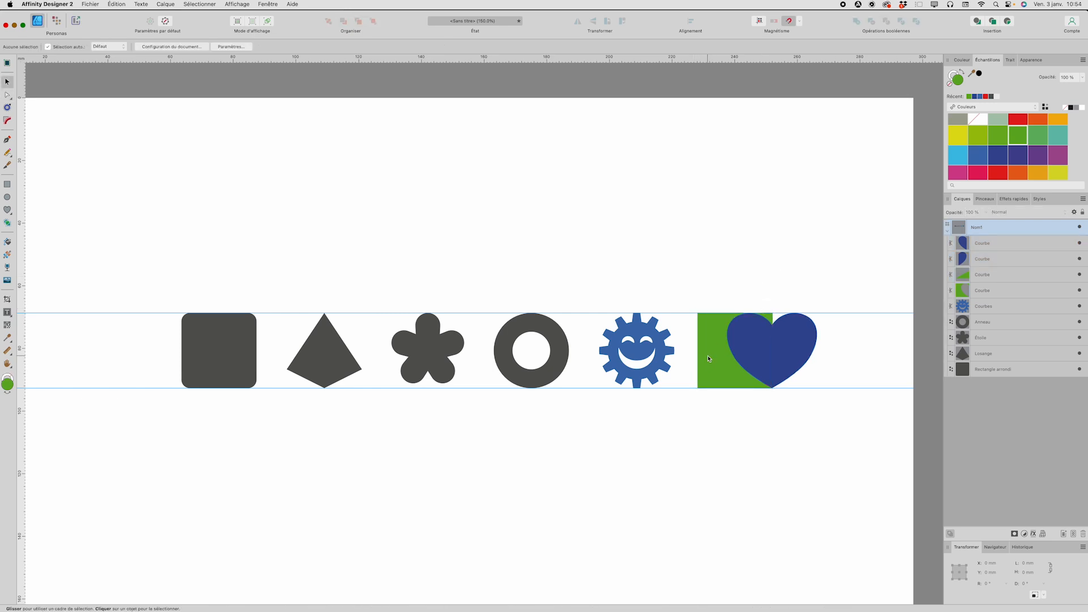
Step: Try moving the large green divided piece about 3 mm left and nudging the tiny lower green piece to the right
click(710, 358)
drag(710, 358, 699, 359)
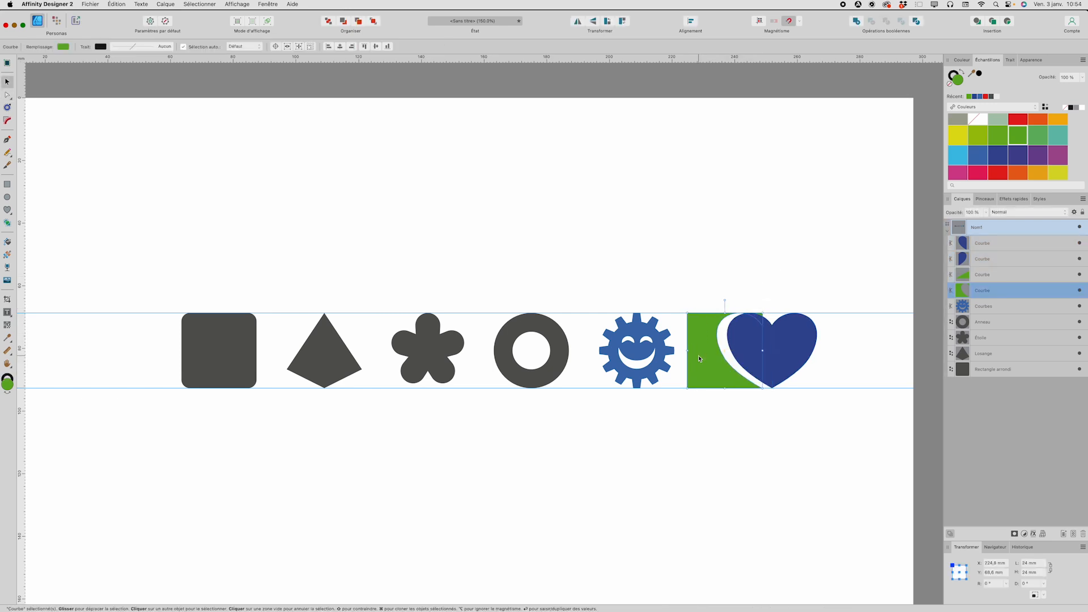
click(1002, 277)
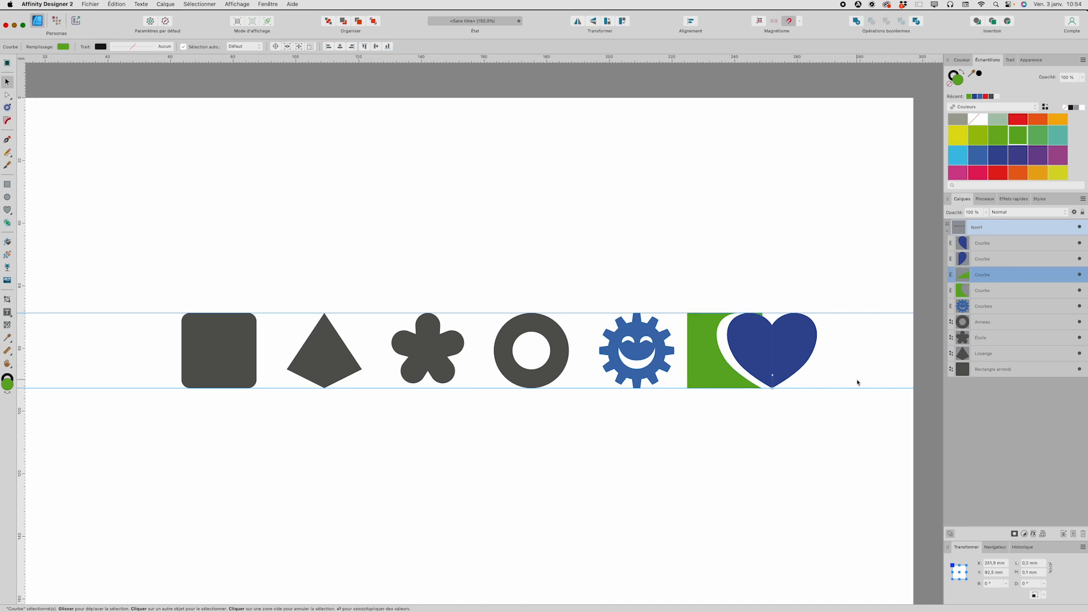
key(shift+Right)
key(shift+Right)
key(shift+Right)
key(shift+Right)
key(shift+Right)
key(shift+Right)
key(shift+Right)
key(shift+Right)
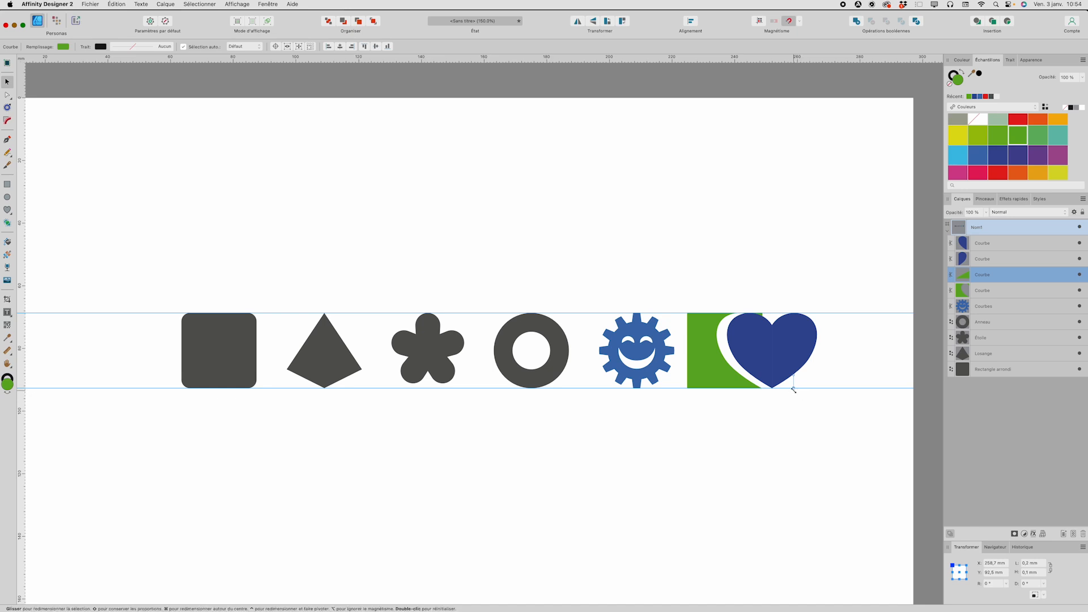
Step: Undo the piece moves and the Divide operation on the heart and square
key(super+z)
key(super+z)
key(super+z)
key(super+z)
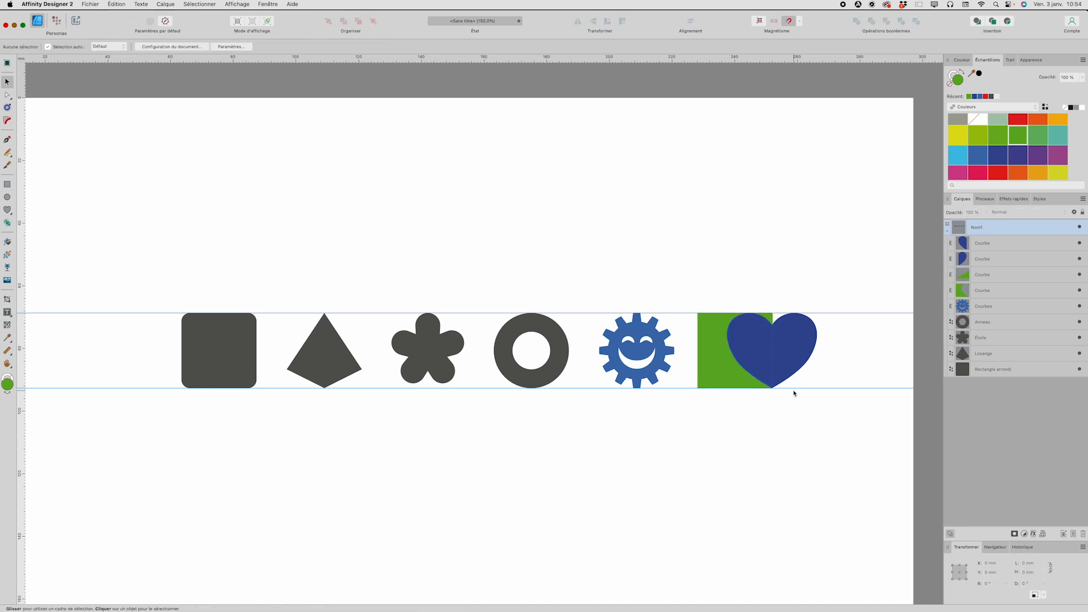
key(super+z)
key(super+z)
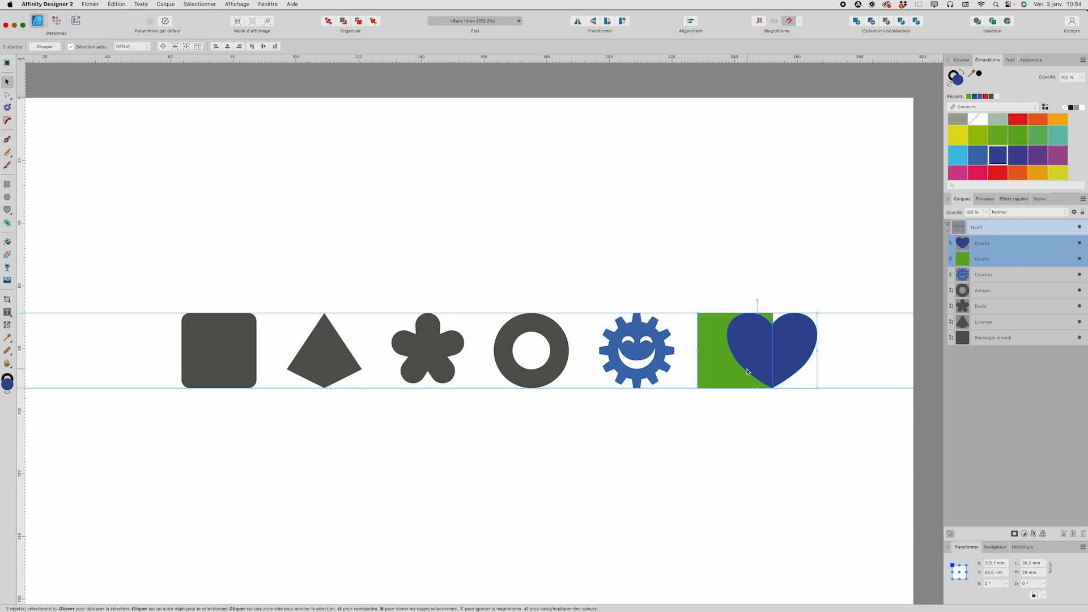
Step: Try the Shape Builder tool's add mode on the green area and the heart's right half, and undo both results
scroll(746, 370, down, 1)
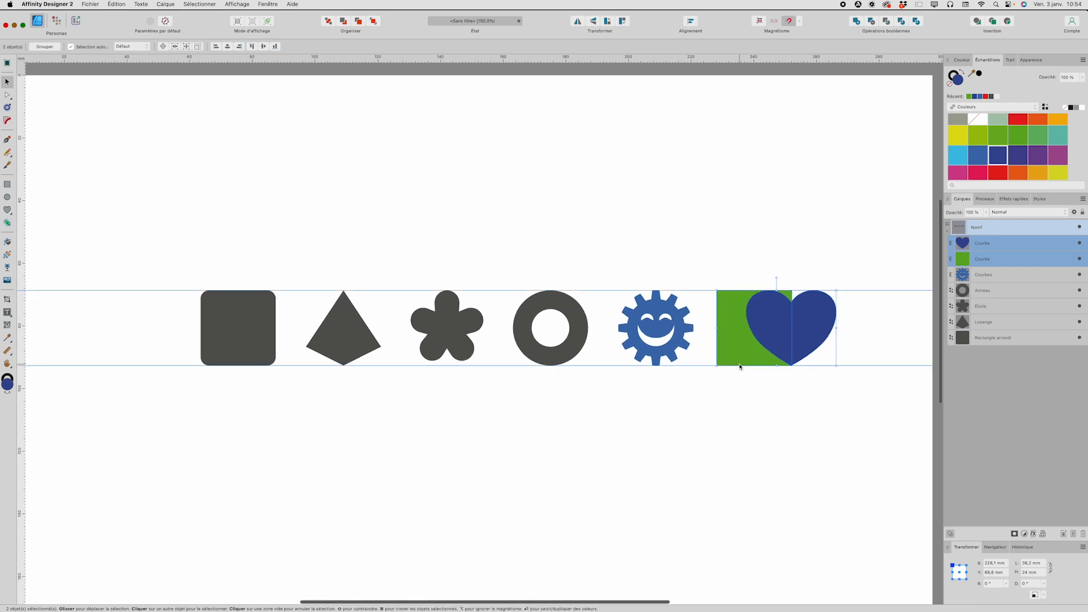
scroll(745, 368, up, 1)
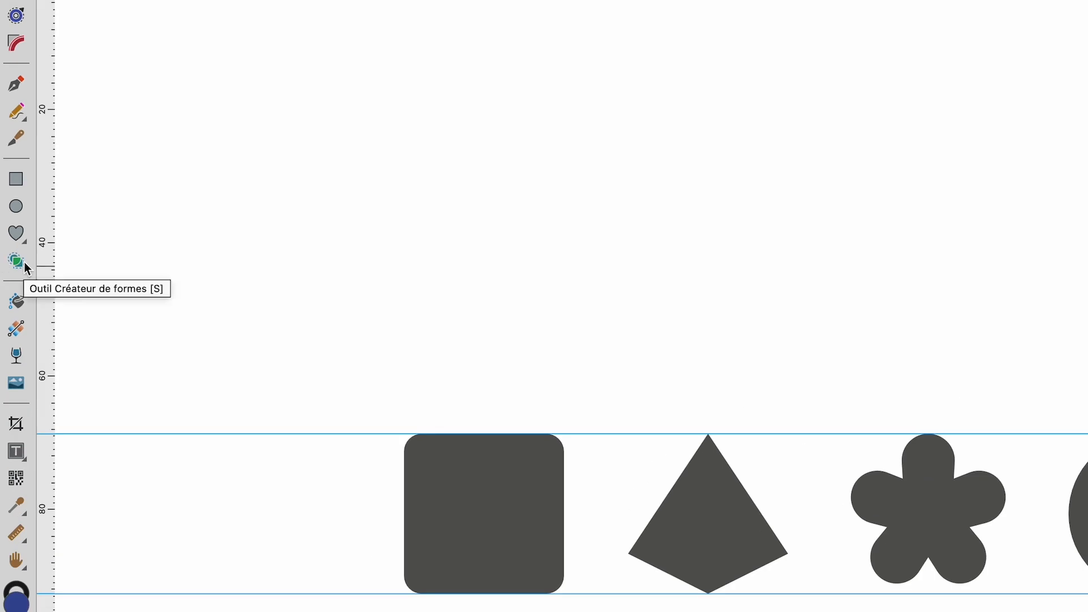
click(24, 262)
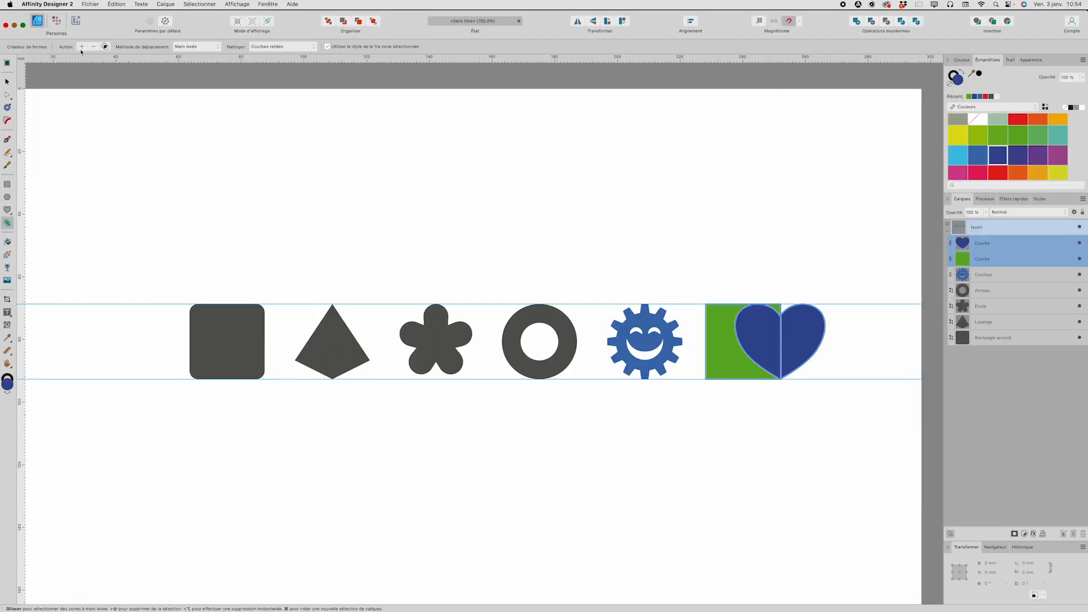
click(83, 49)
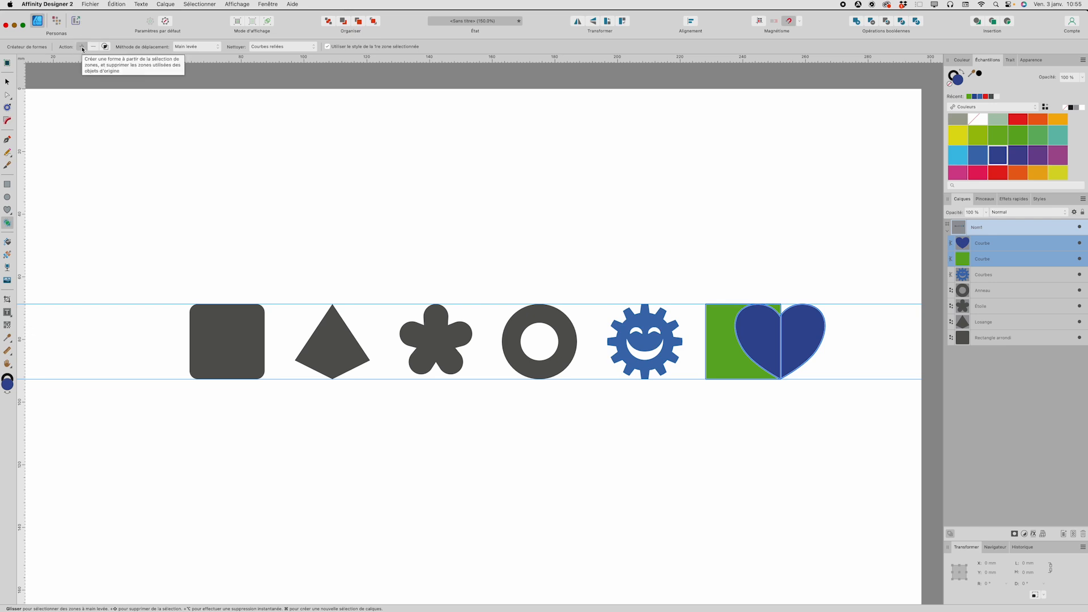
click(719, 348)
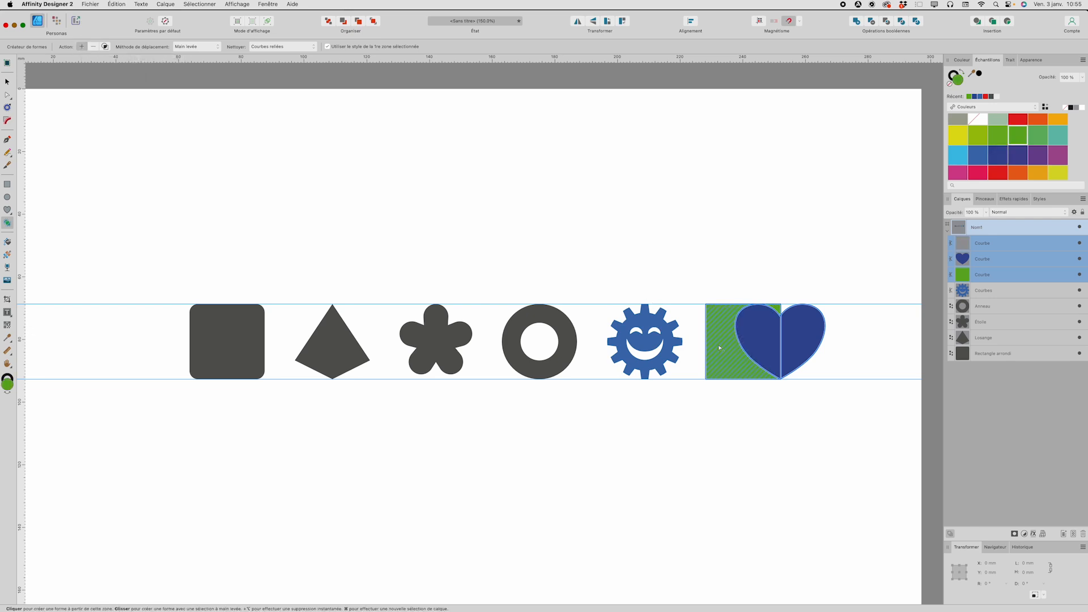
click(813, 339)
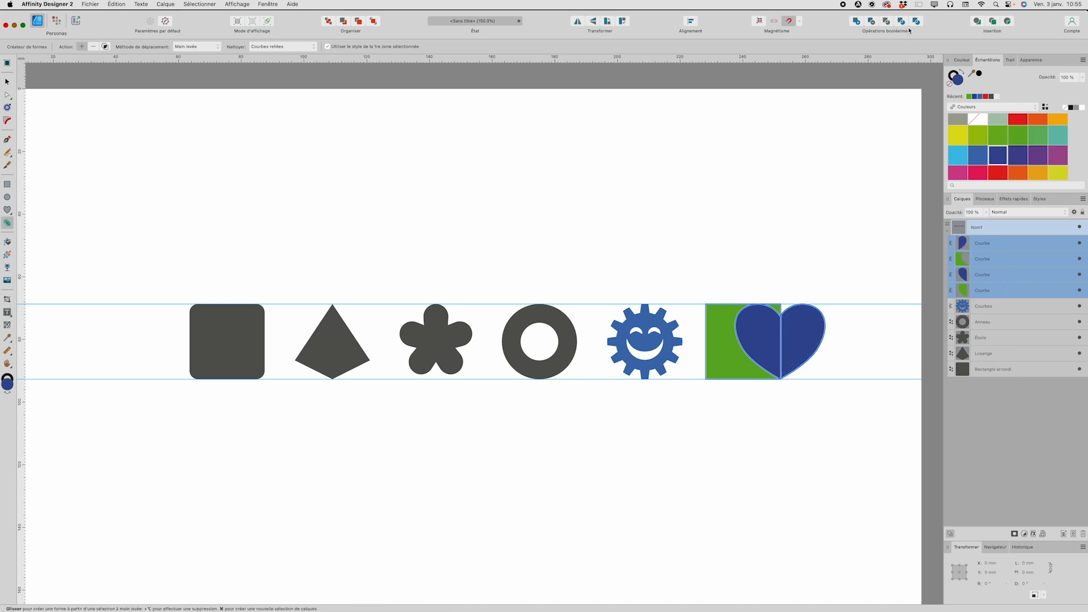
key(super+z)
key(super+z)
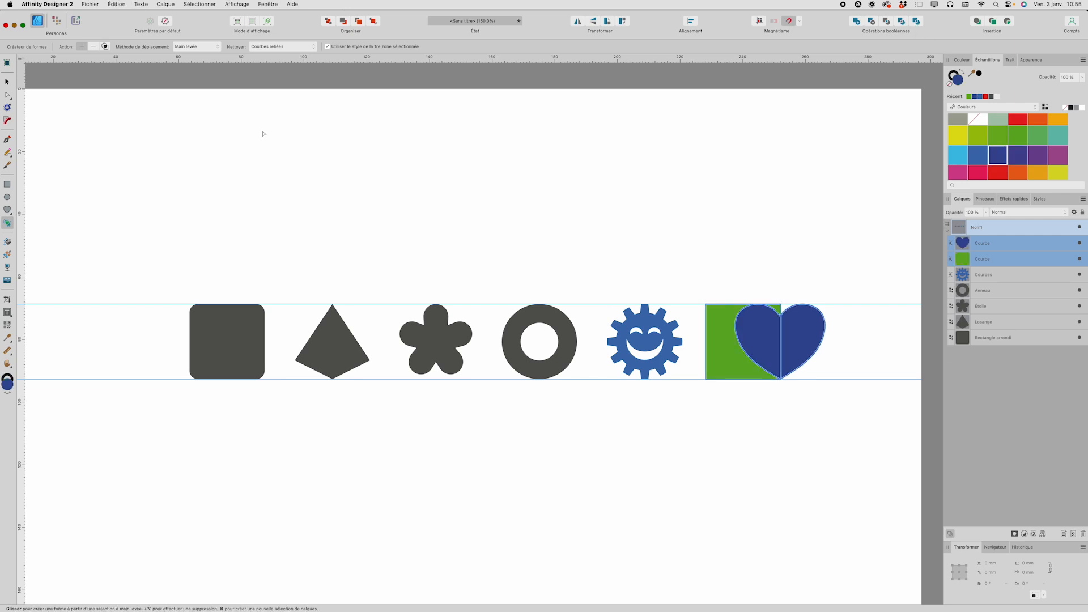
Step: Try the Shape Builder's subtract mode on the heart-square overlap and the remaining green area, undoing the last removal
click(94, 47)
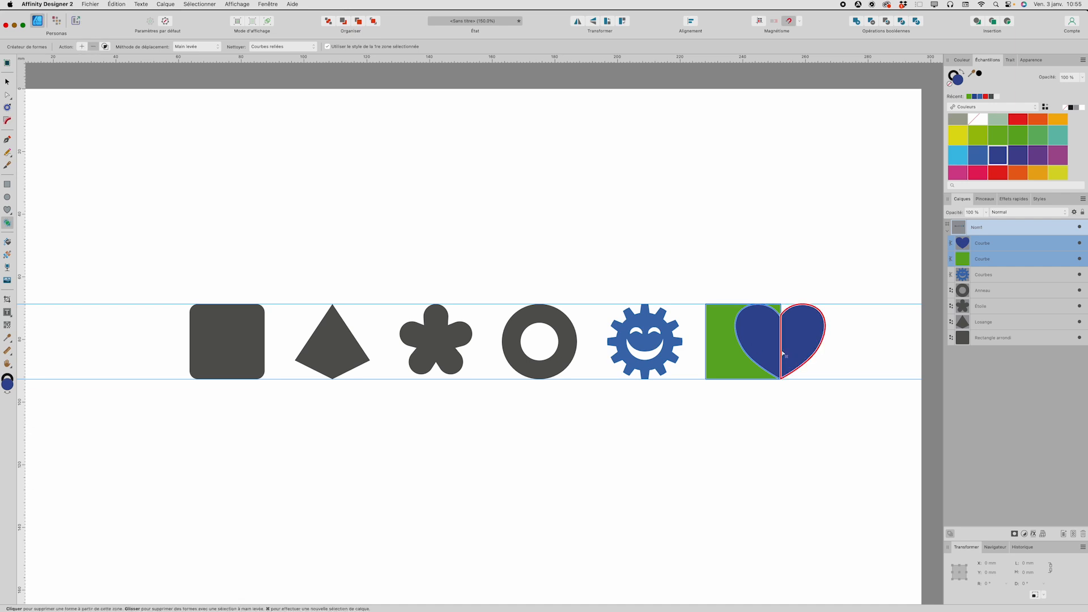
click(765, 345)
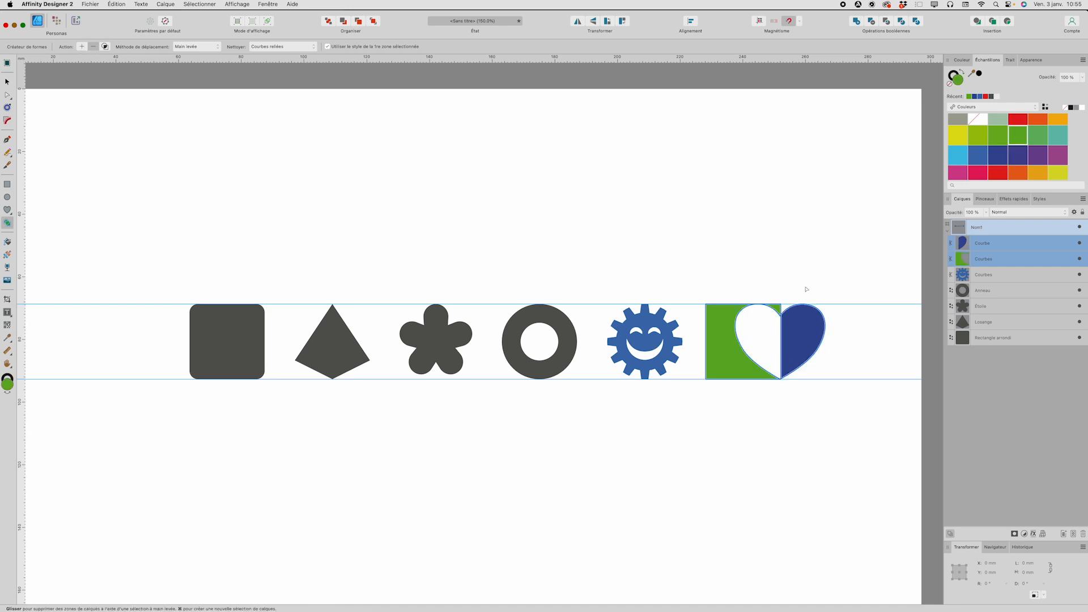
click(778, 311)
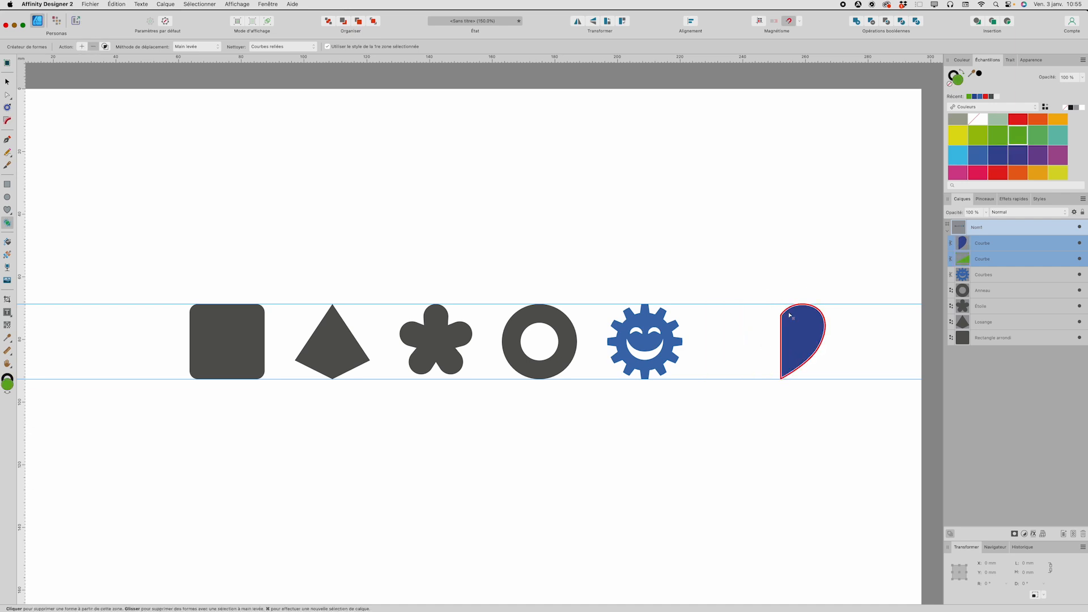
key(super+z)
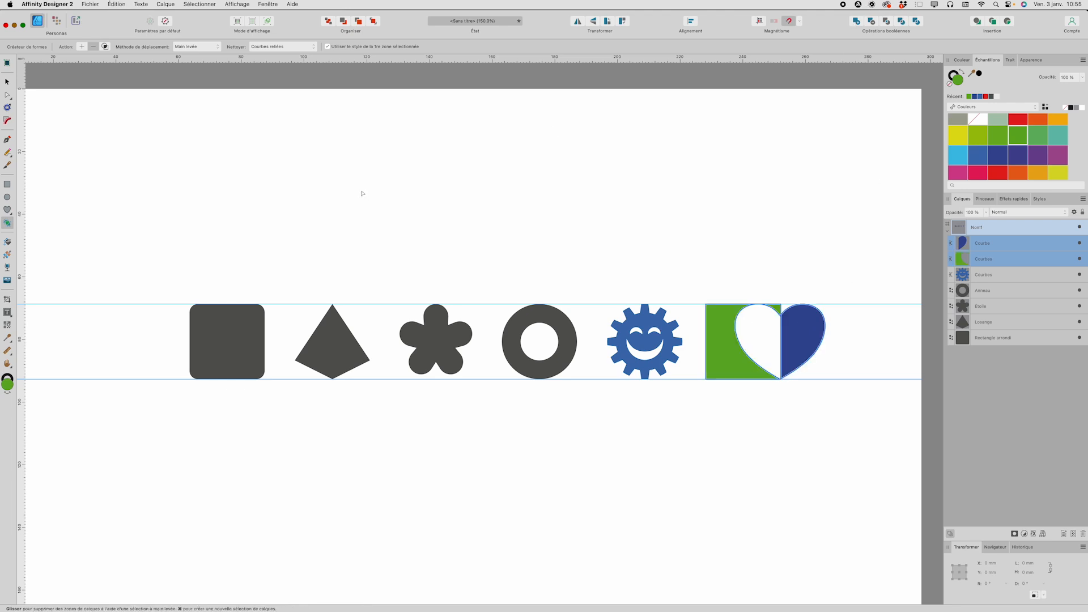
Step: Create new shapes from the green area and the heart-square overlap using the Shape Builder's create-from-selected-areas mode
click(105, 47)
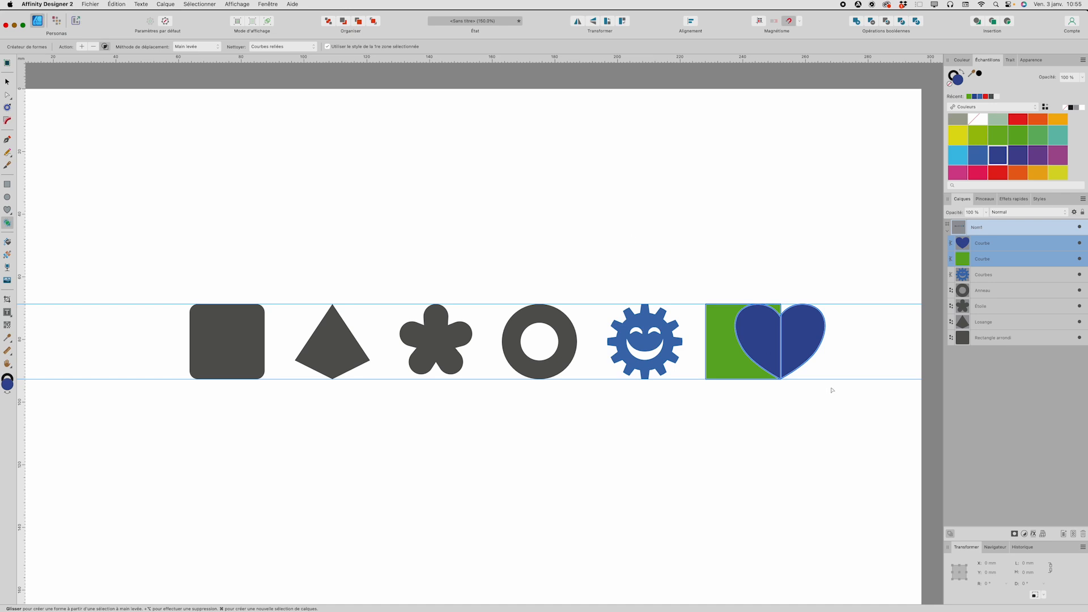
click(777, 310)
click(764, 324)
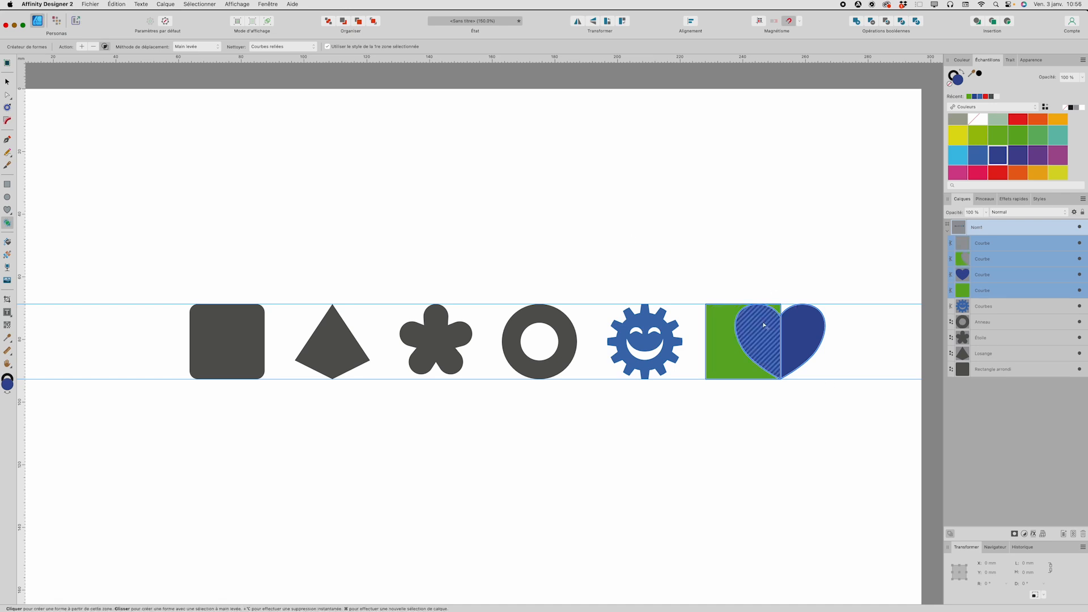
click(764, 325)
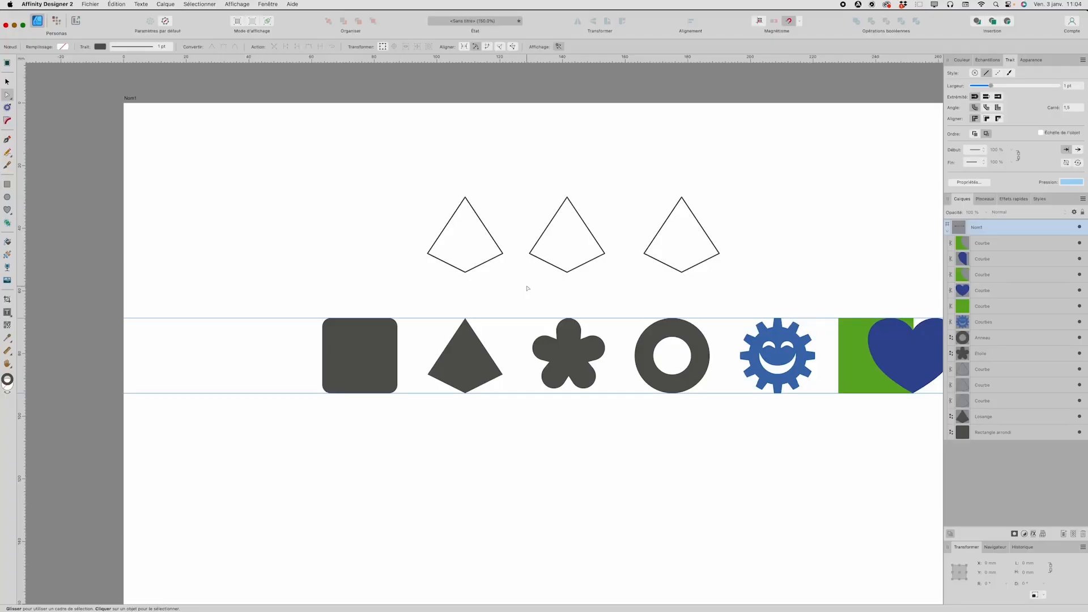
Step: Delete the right-hand node of the rightmost outlined kite to make it a triangle, and deselect it
scroll(542, 286, right, 3)
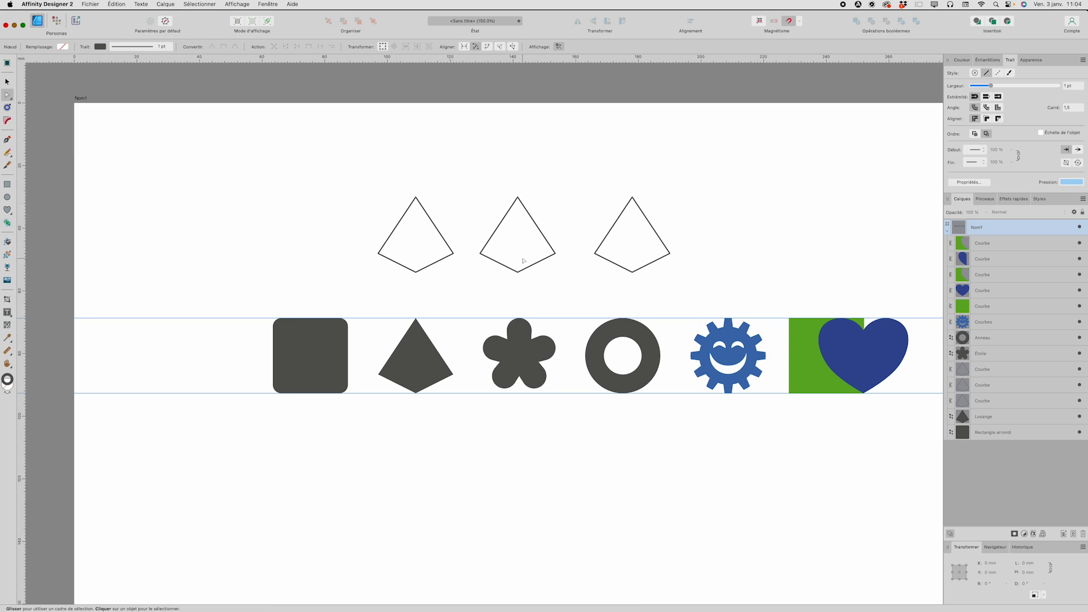
click(670, 255)
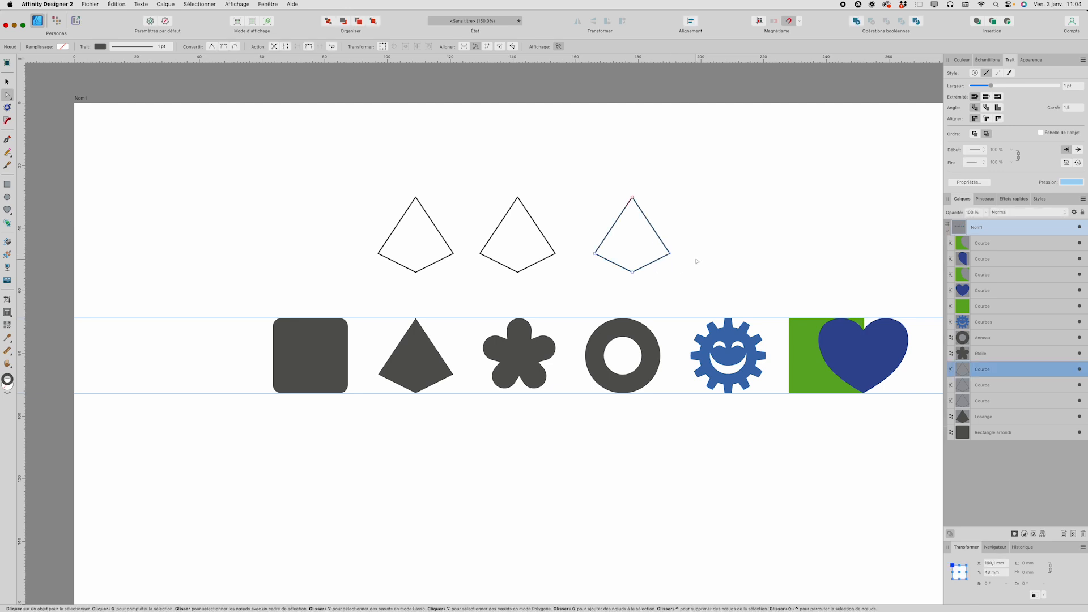
key(Delete)
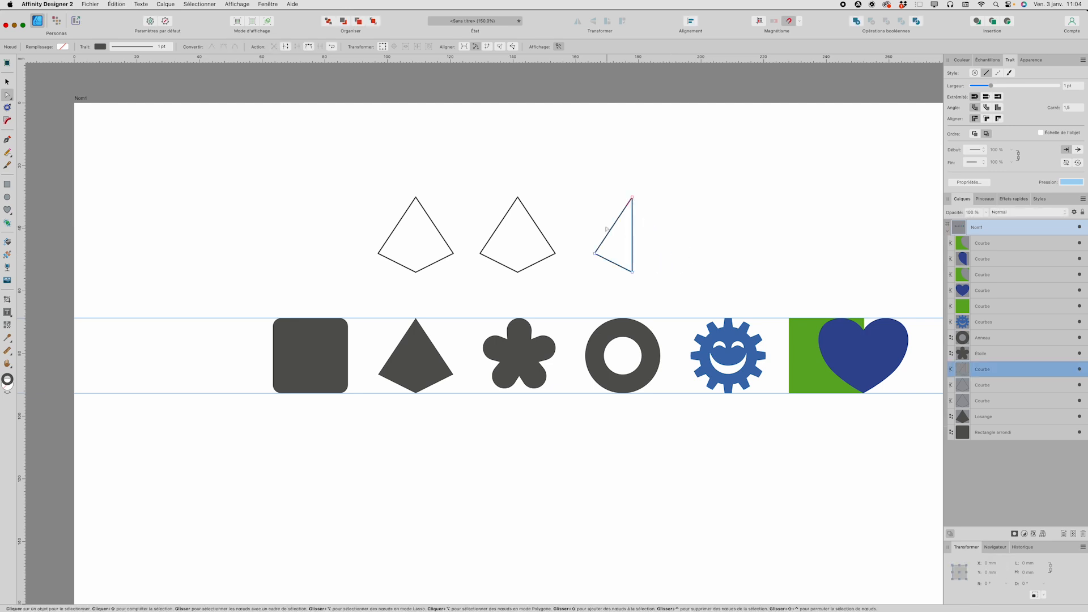
click(649, 267)
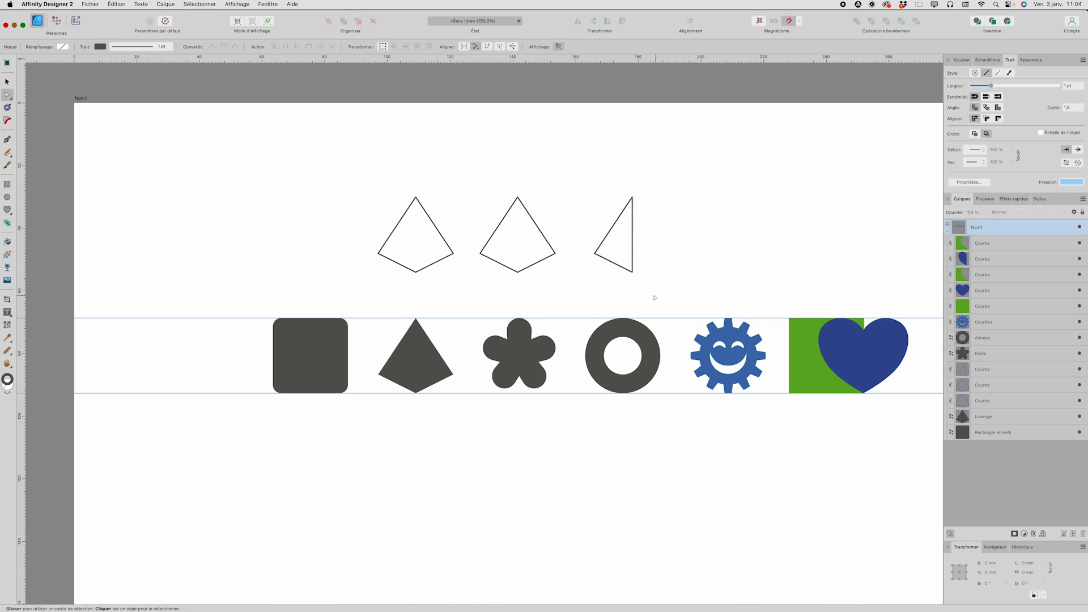
Step: Cut the outlined triangle horizontally through its middle into two closed pieces with the Knife tool
scroll(652, 298, left, 2)
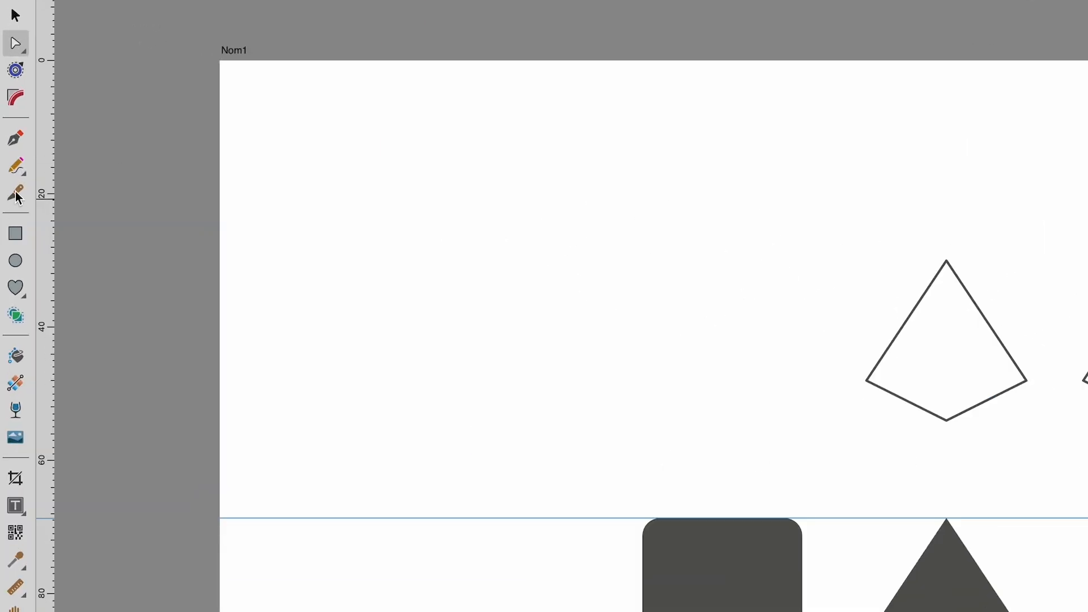
click(16, 195)
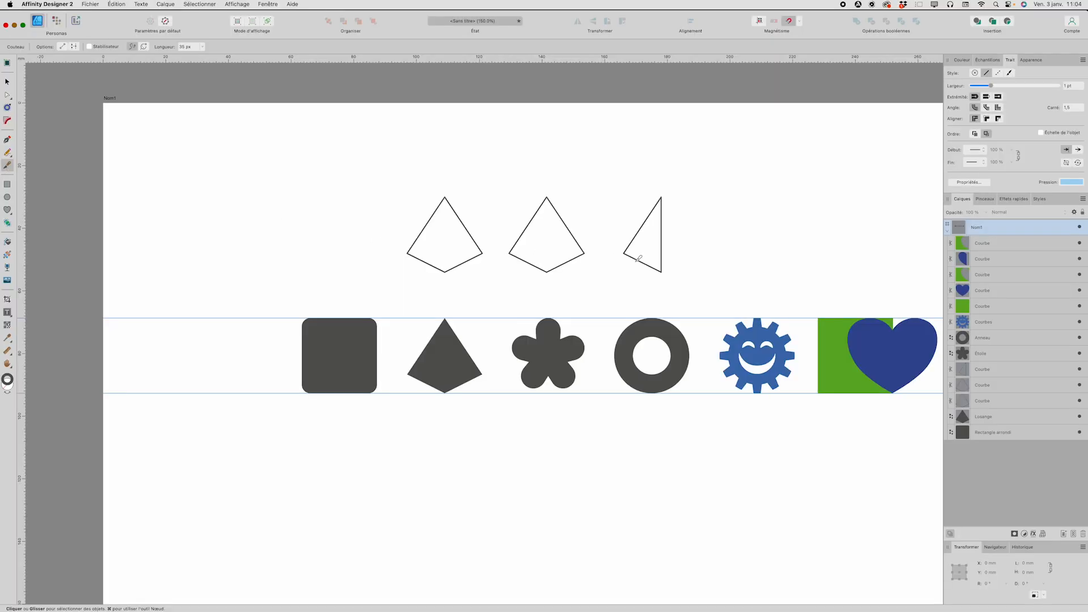
click(661, 250)
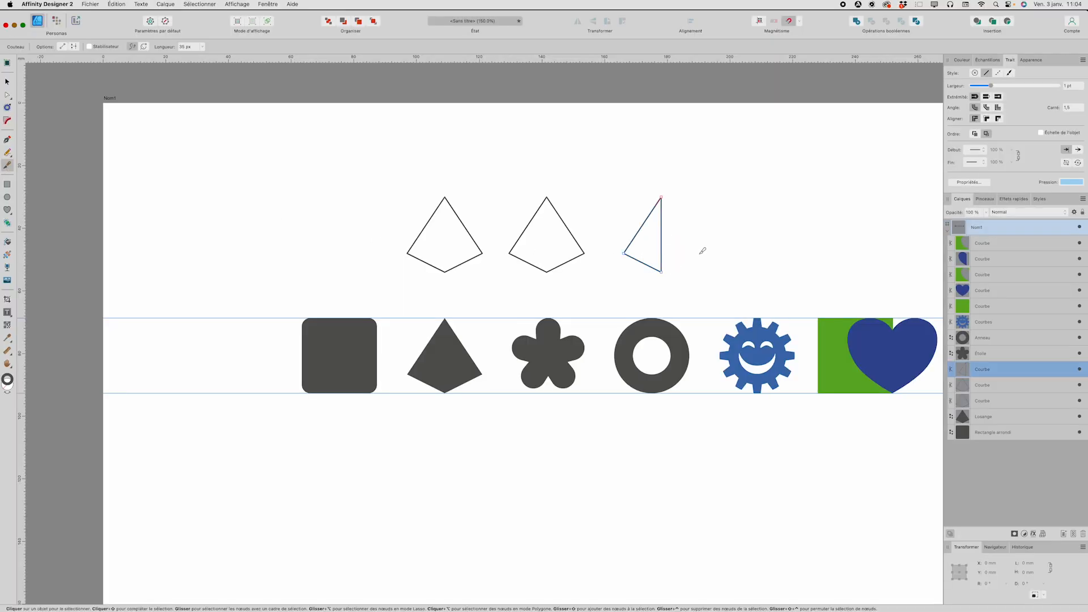
click(626, 232)
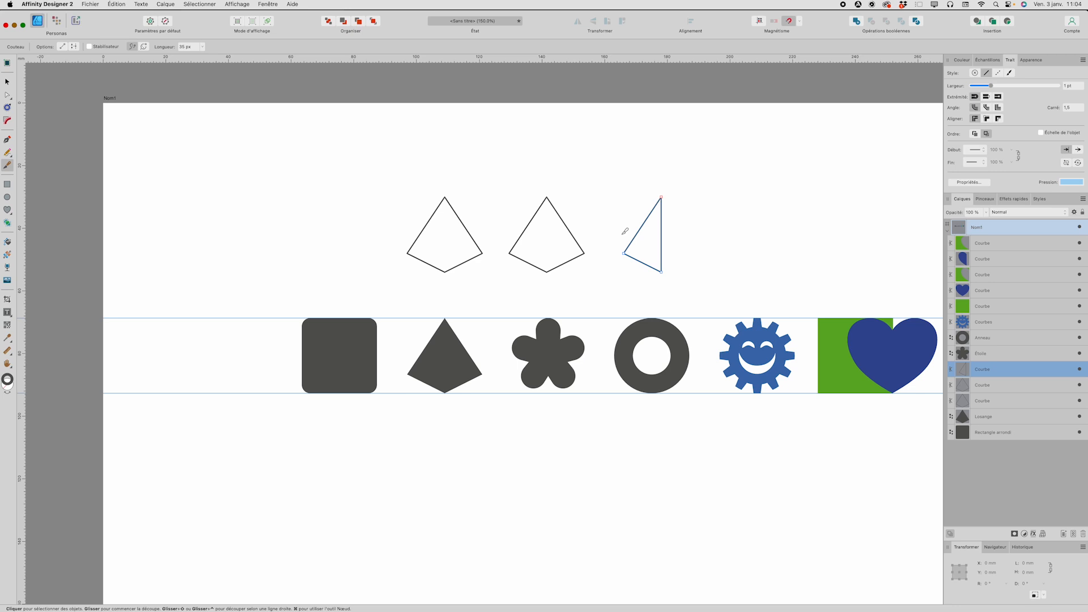
drag(624, 233, 703, 238)
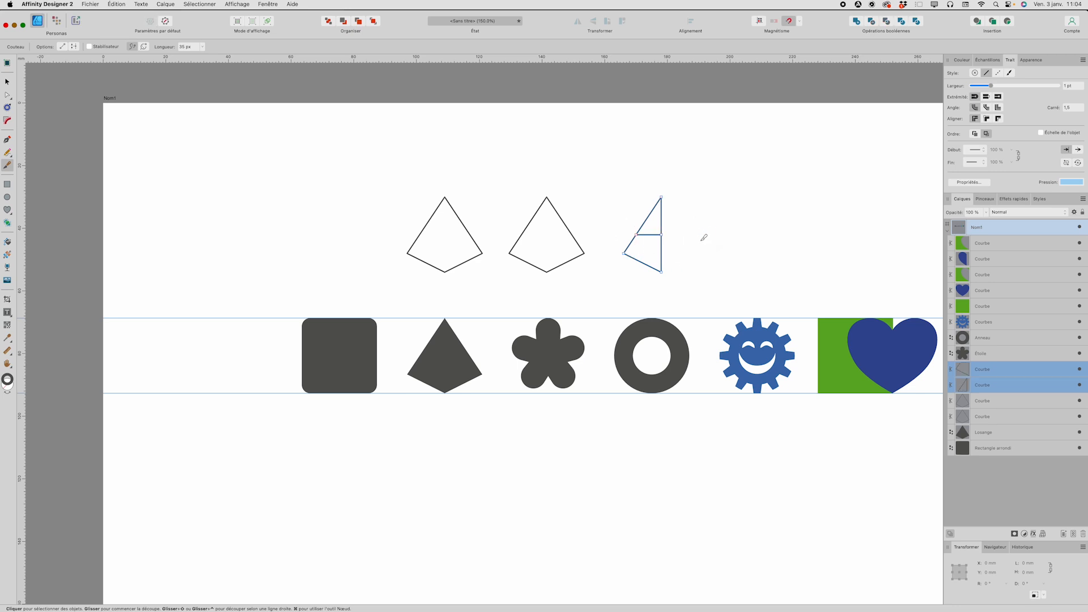
Step: Move the upper piece of the cut triangle up about 4 mm to separate it from the lower piece
key(v)
click(656, 223)
click(661, 222)
drag(662, 224, 662, 211)
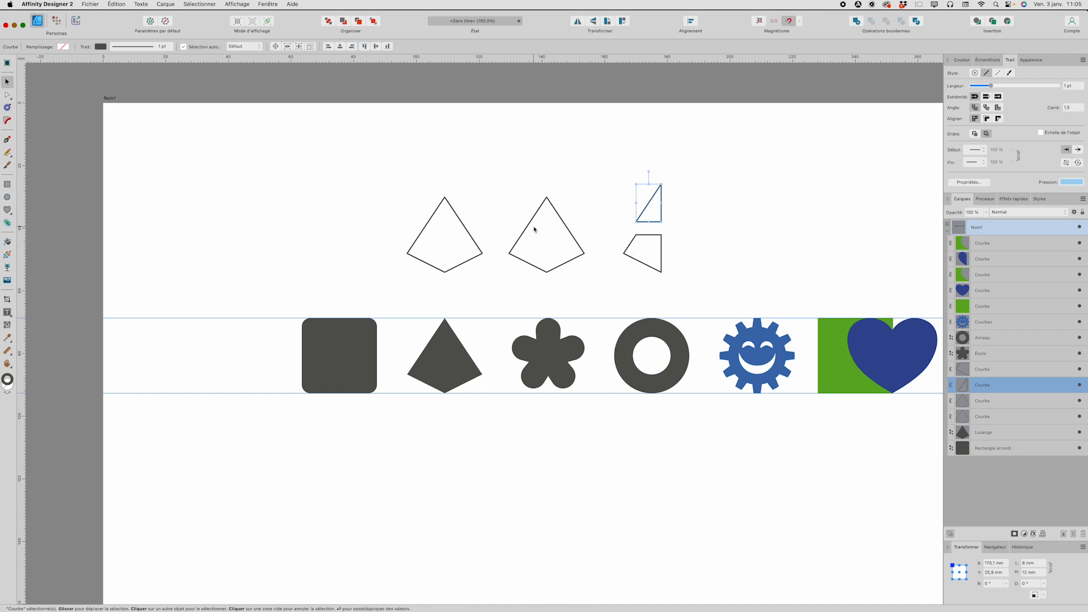
Step: Split the middle kite outline at its left node with the Knife tool, pull the freed end down, and delete the two left segments
click(561, 225)
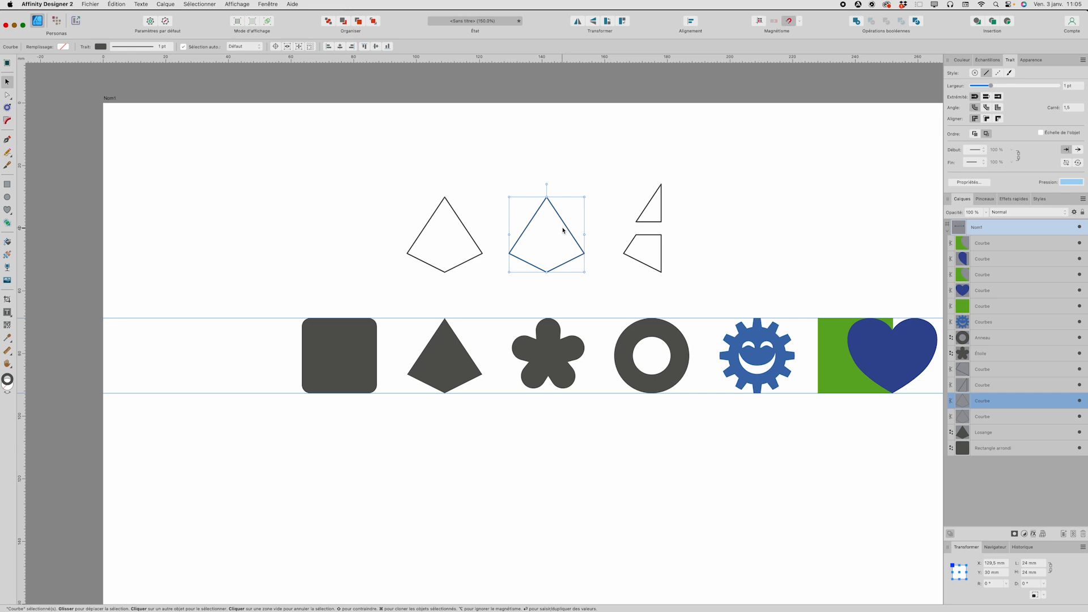
key(y)
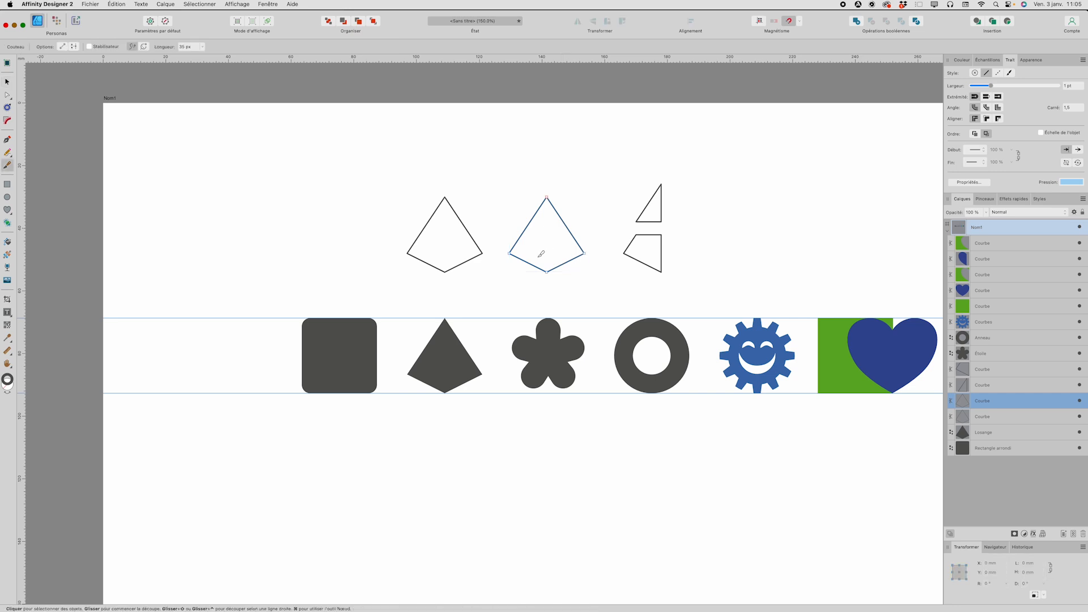
click(509, 254)
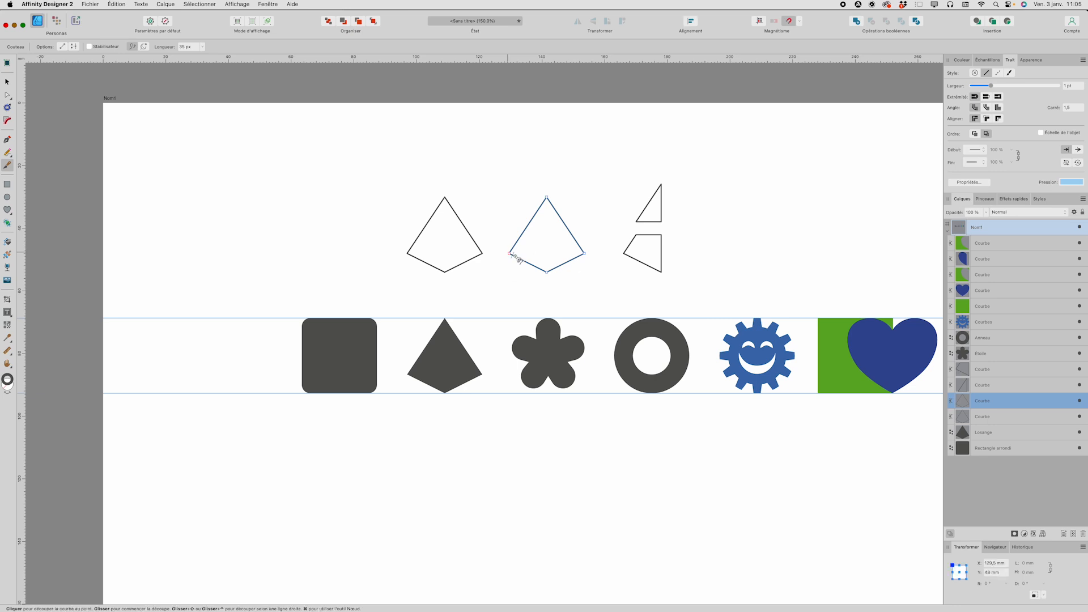
key(a)
drag(509, 255, 509, 268)
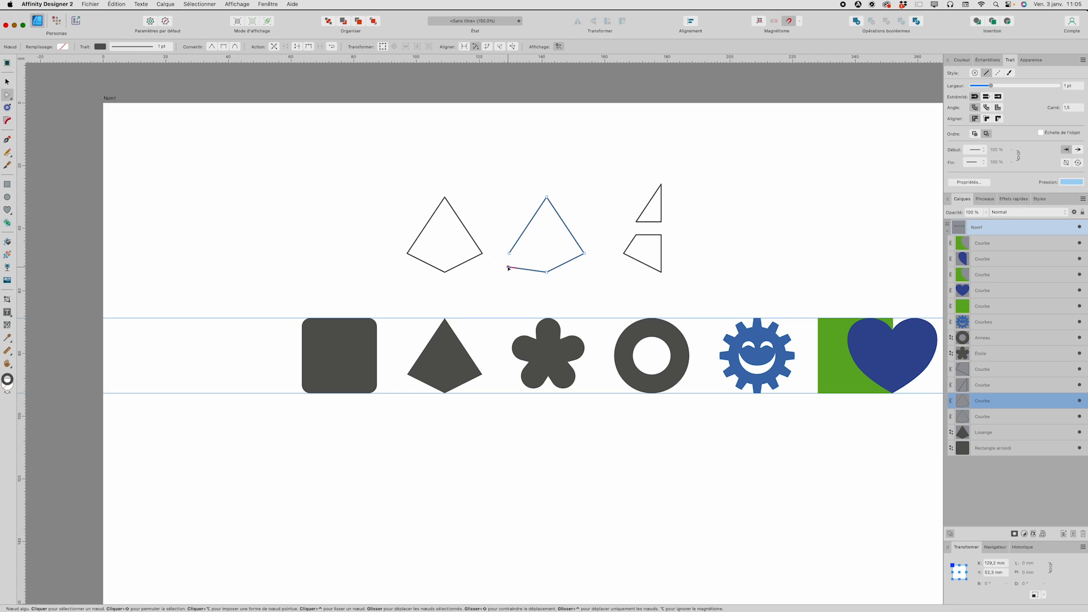
key(Delete)
Step: Cut the leftmost kite outline at its right node with the Knife tool and move the resulting node to about X 126 mm, Y 44 mm
click(480, 257)
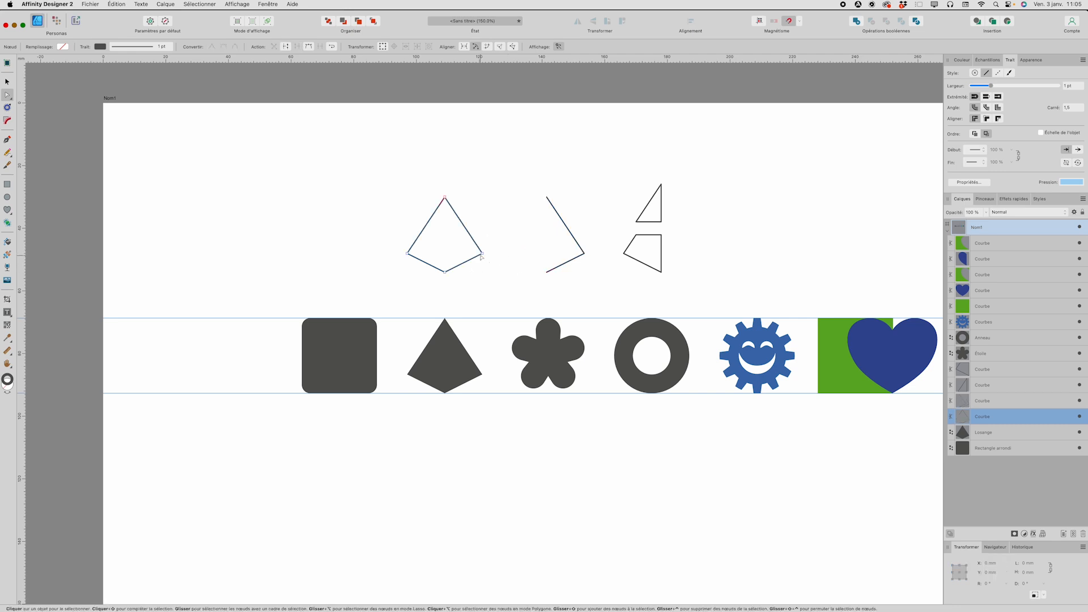
key(y)
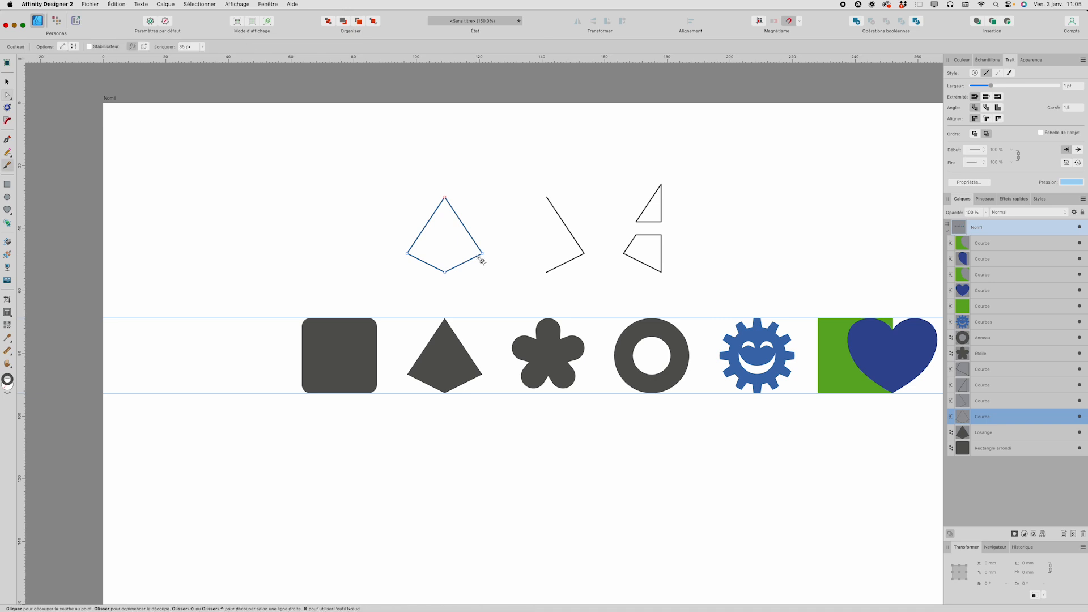
drag(481, 249, 514, 255)
key(a)
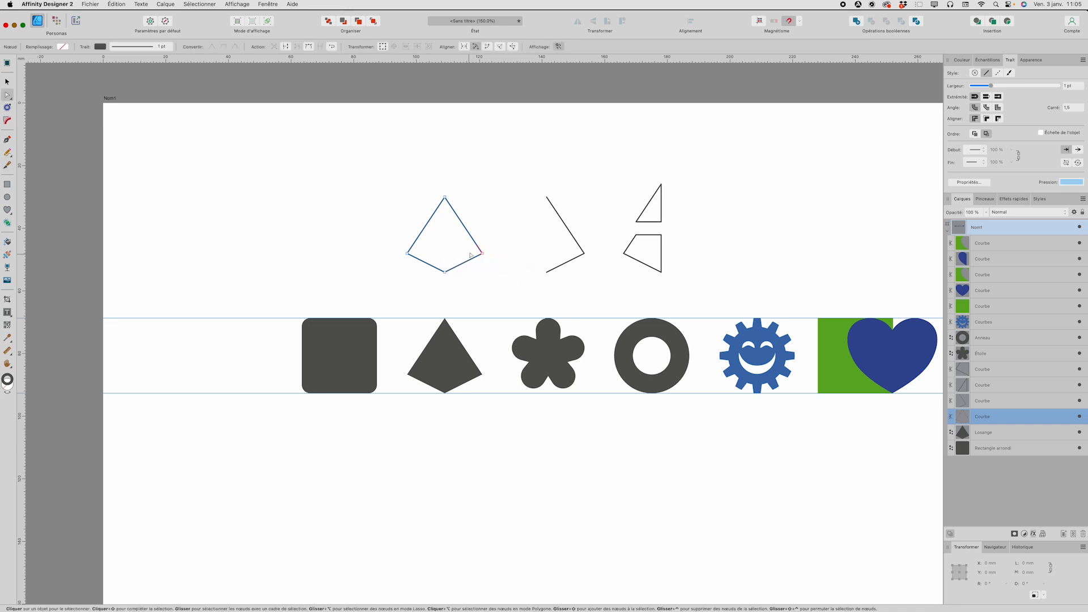
click(491, 251)
drag(493, 251, 498, 239)
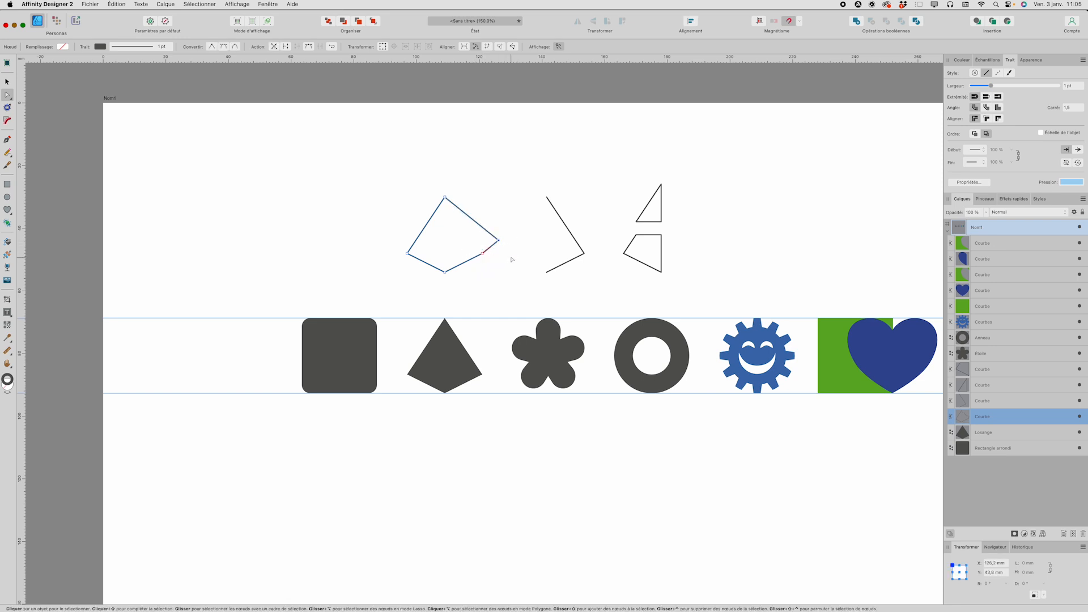
Step: Undo the last node move on the leftmost kite outline and return to editing its nodes
key(super+z)
key(k)
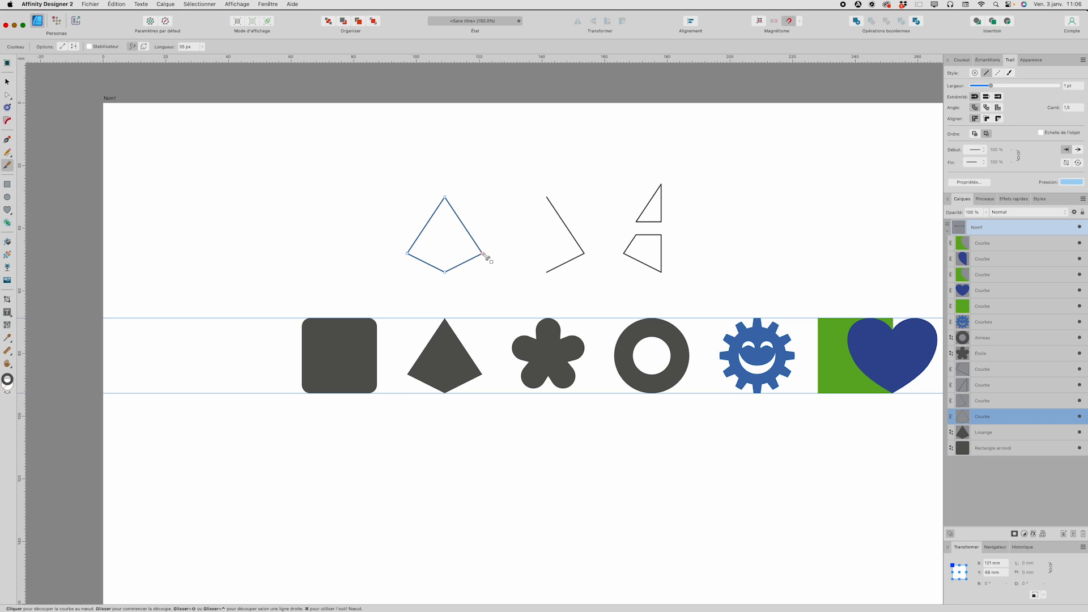
key(a)
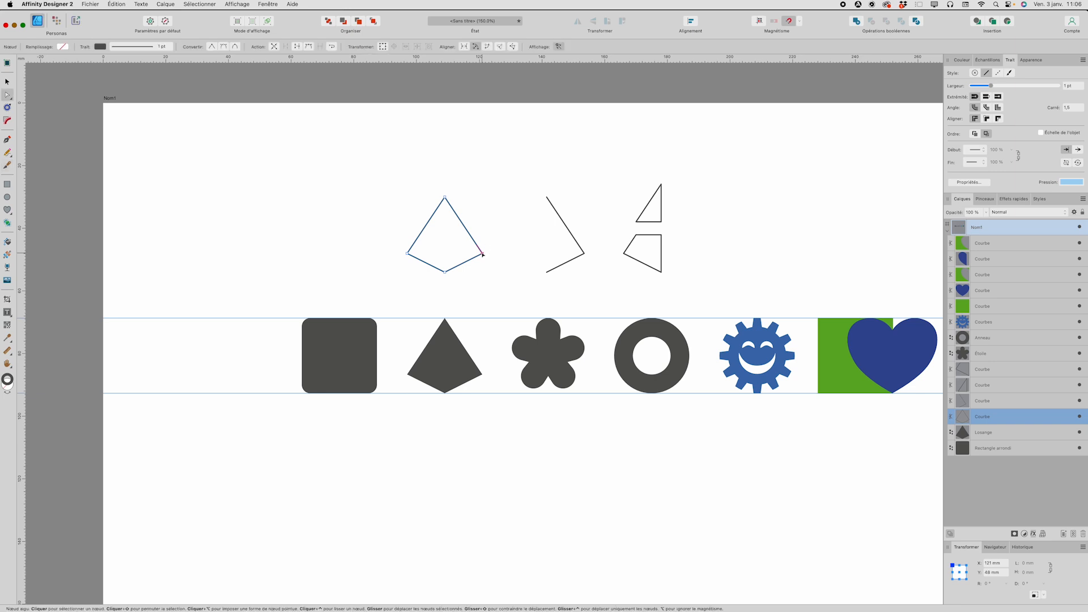
key(super+z)
Step: Delete both overlapping end nodes at the right corner of the leftmost kite outline to remove its two right segments
click(482, 253)
key(Delete)
click(482, 253)
key(Delete)
click(479, 246)
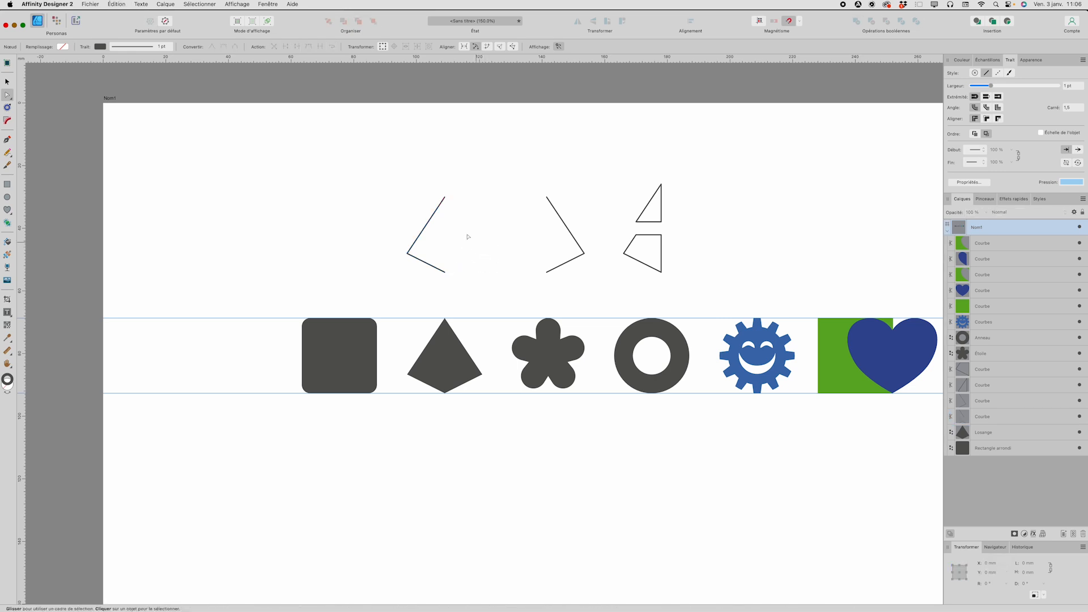
Step: Select the upper end nodes of the two open kite halves and connect them with Join Curves
drag(429, 185, 593, 228)
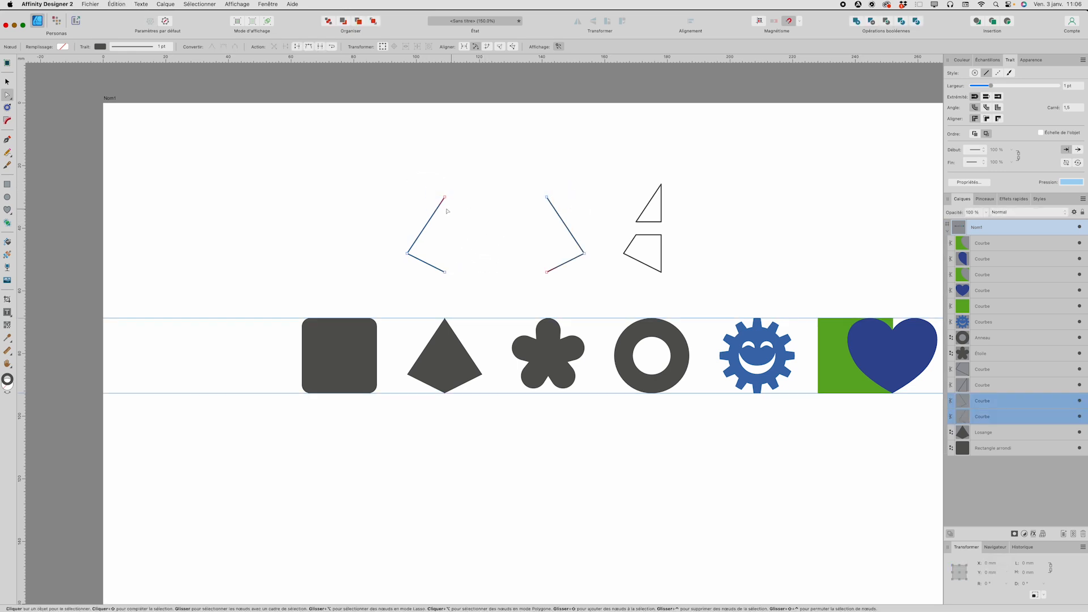
click(547, 198)
shift+click(445, 197)
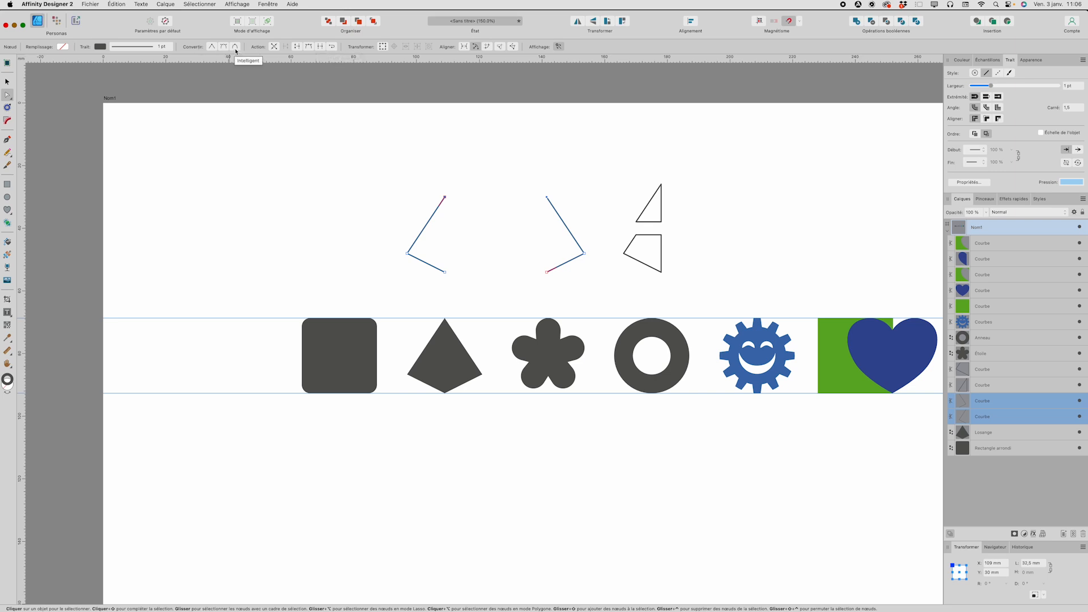
click(319, 49)
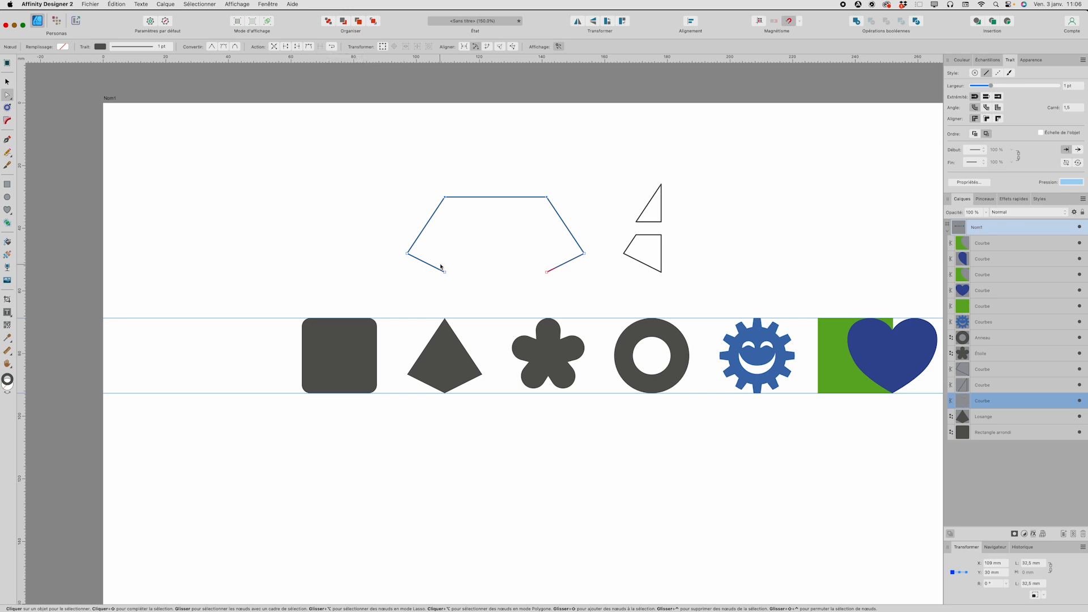
Step: Join the two lower end nodes of the combined curve to close it into a six-sided outline, and deselect it
drag(442, 259, 554, 281)
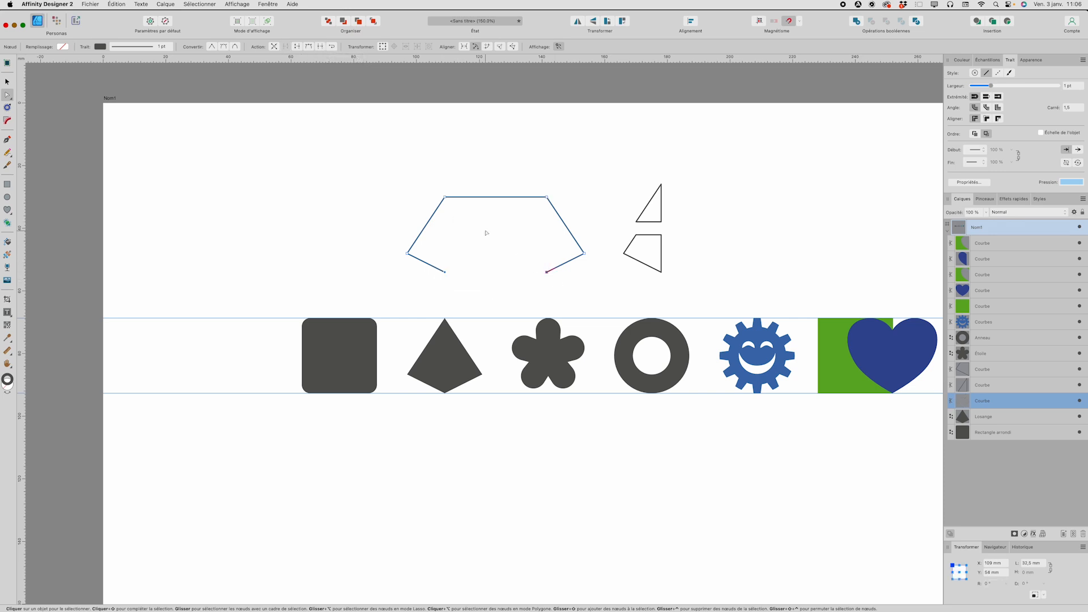
click(323, 48)
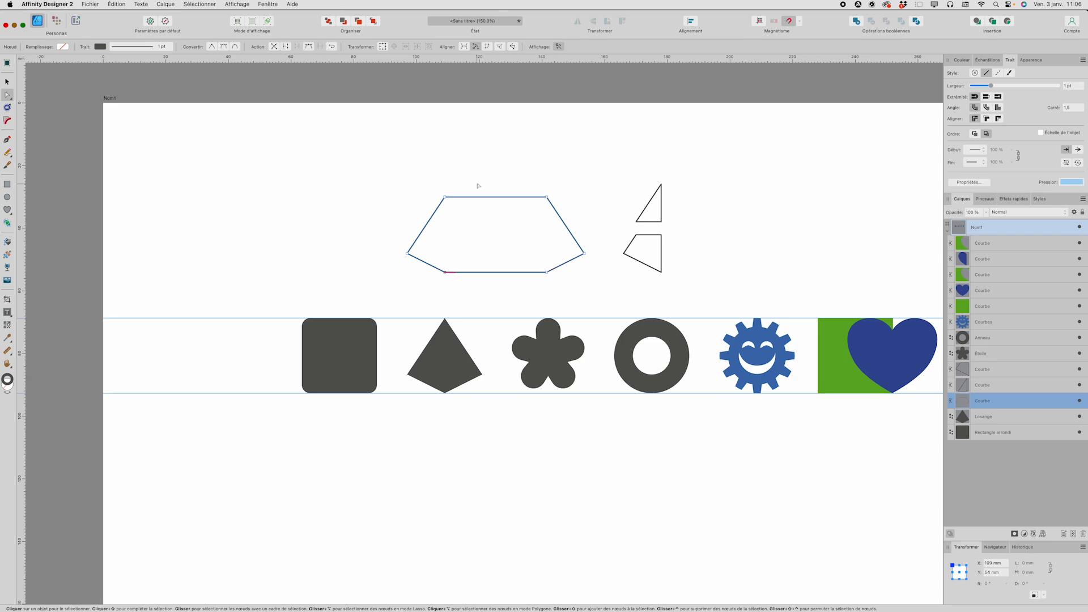
click(457, 176)
scroll(457, 175, left, 2)
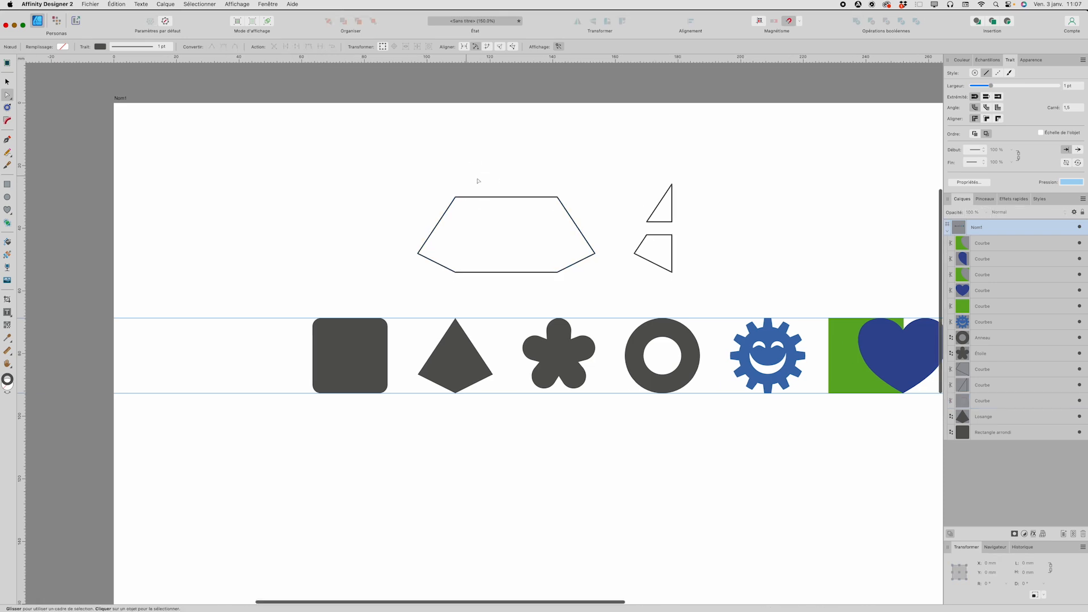